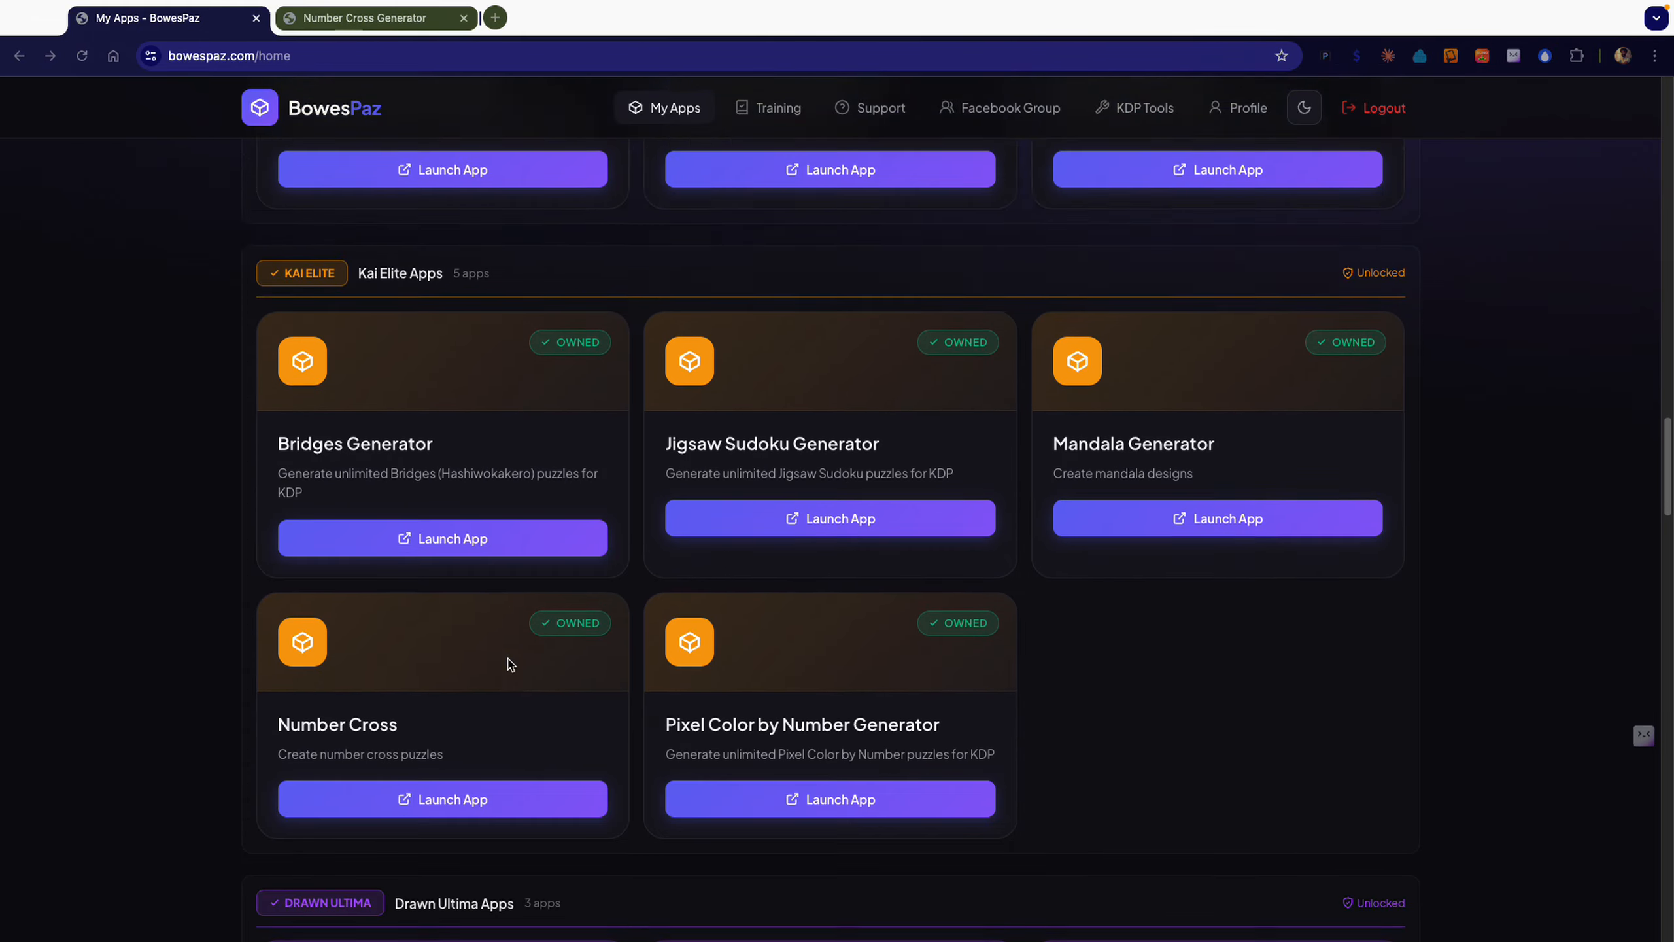
Find the Number Cross app among the Kai Elite apps and switch to its already open generator.
scroll(505, 665, "up", 2)
scroll(508, 664, "down", 1)
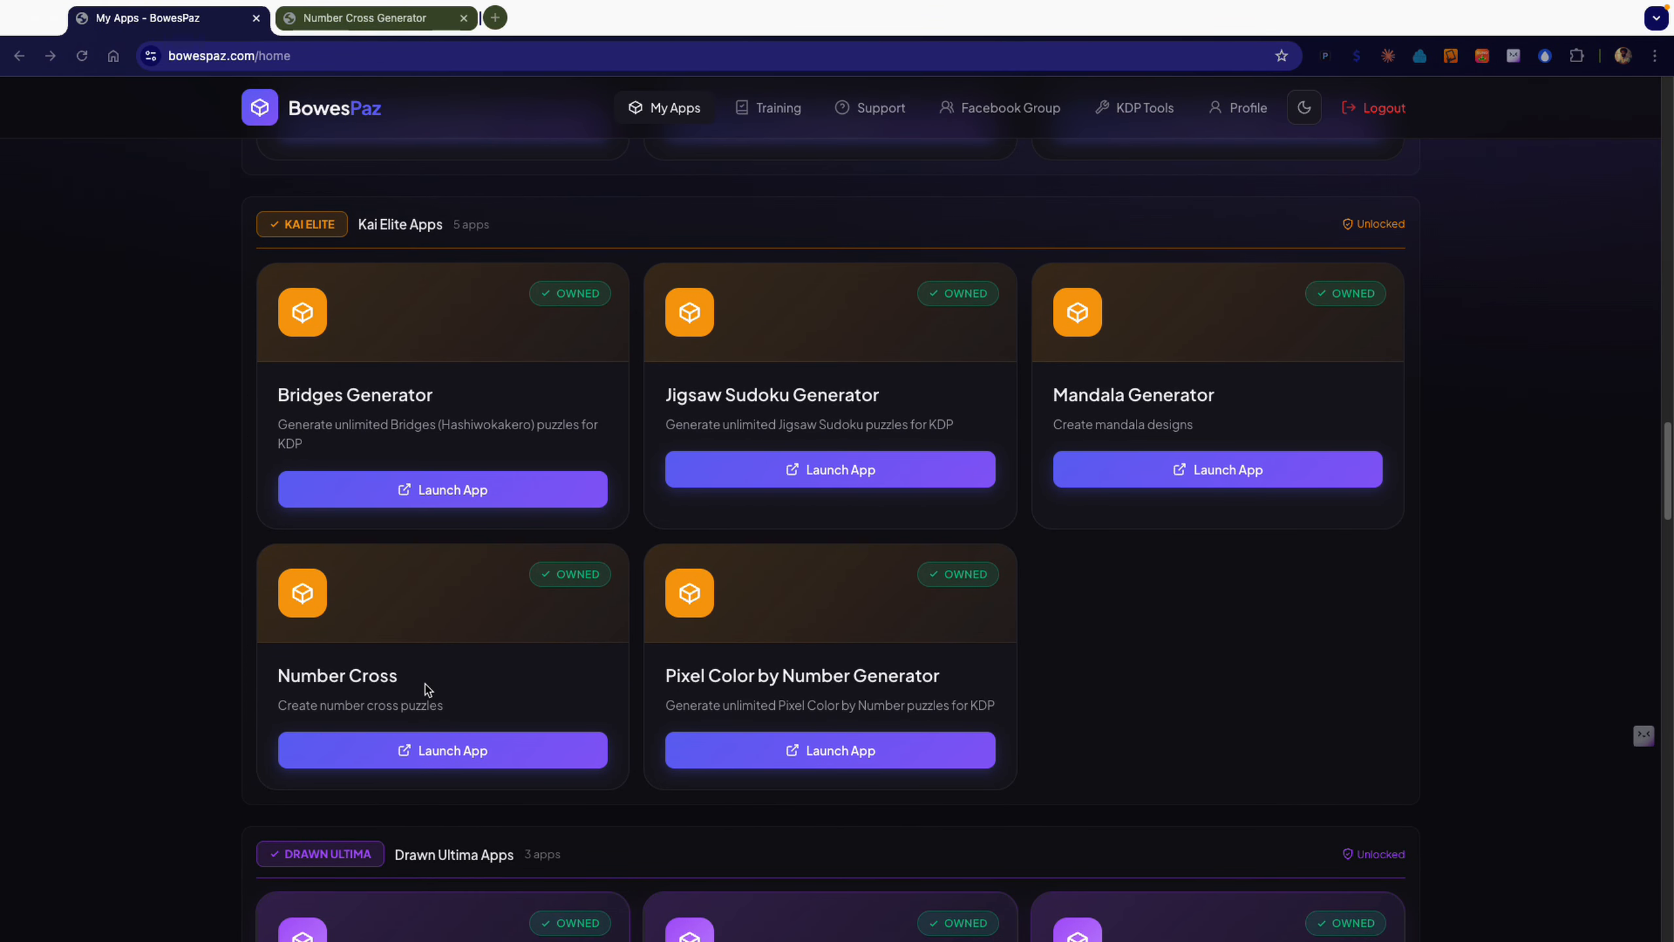
left_click(372, 18)
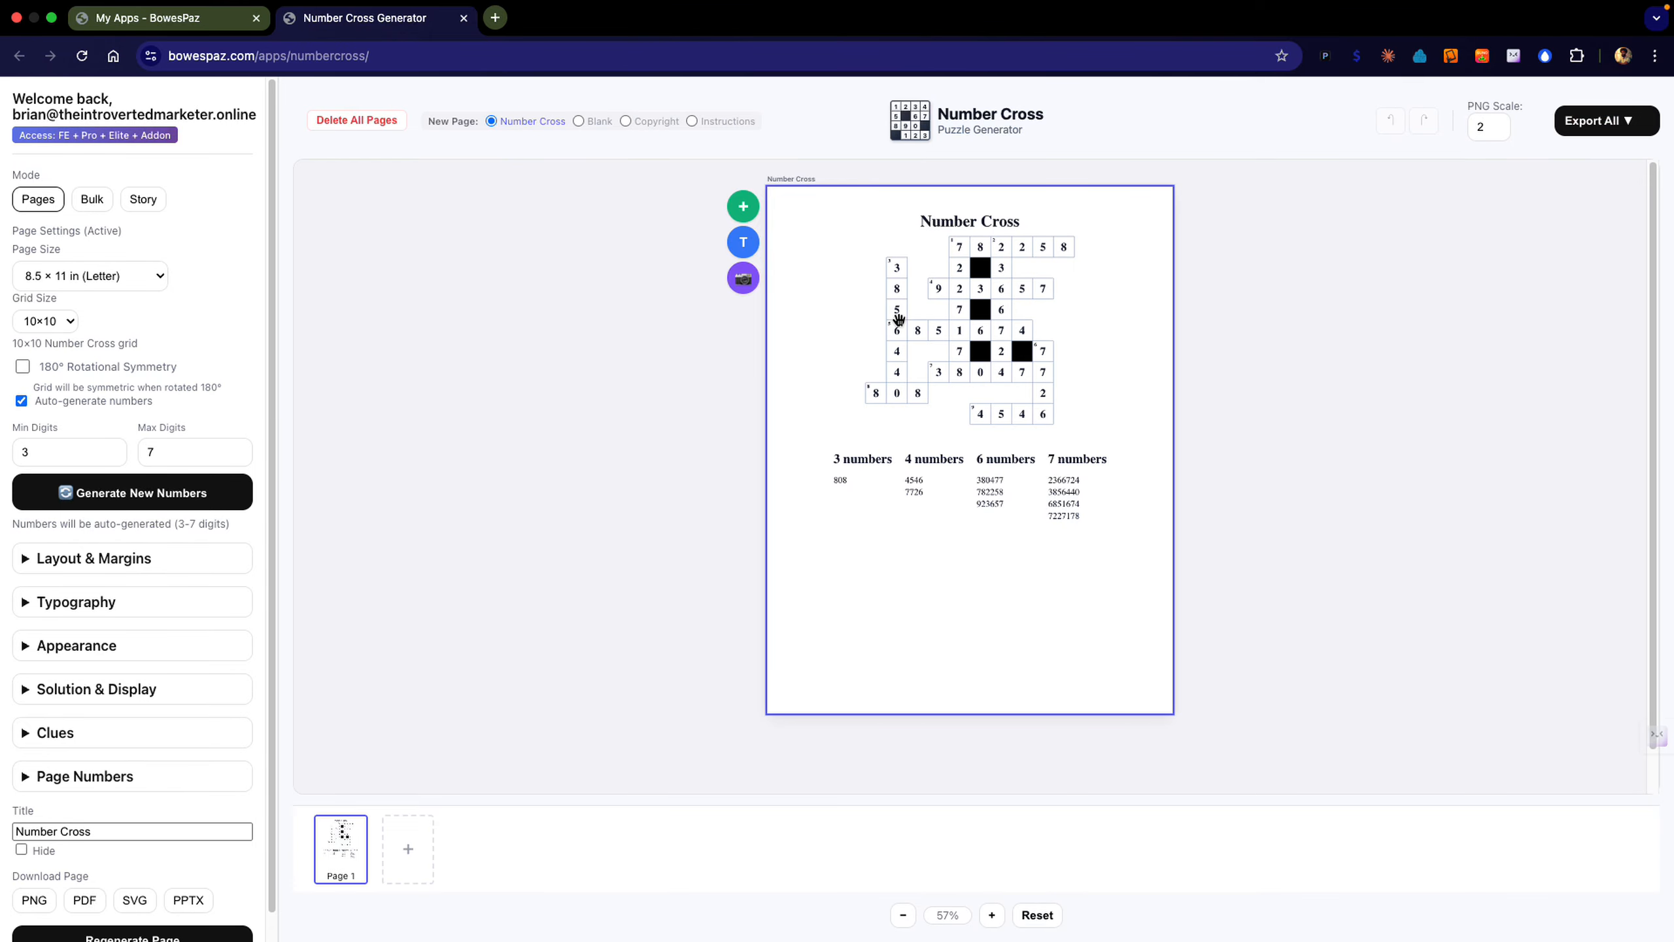
Add an Instructions page to the book and move it ahead of the Number Cross puzzle page.
left_click(692, 121)
left_click(408, 849)
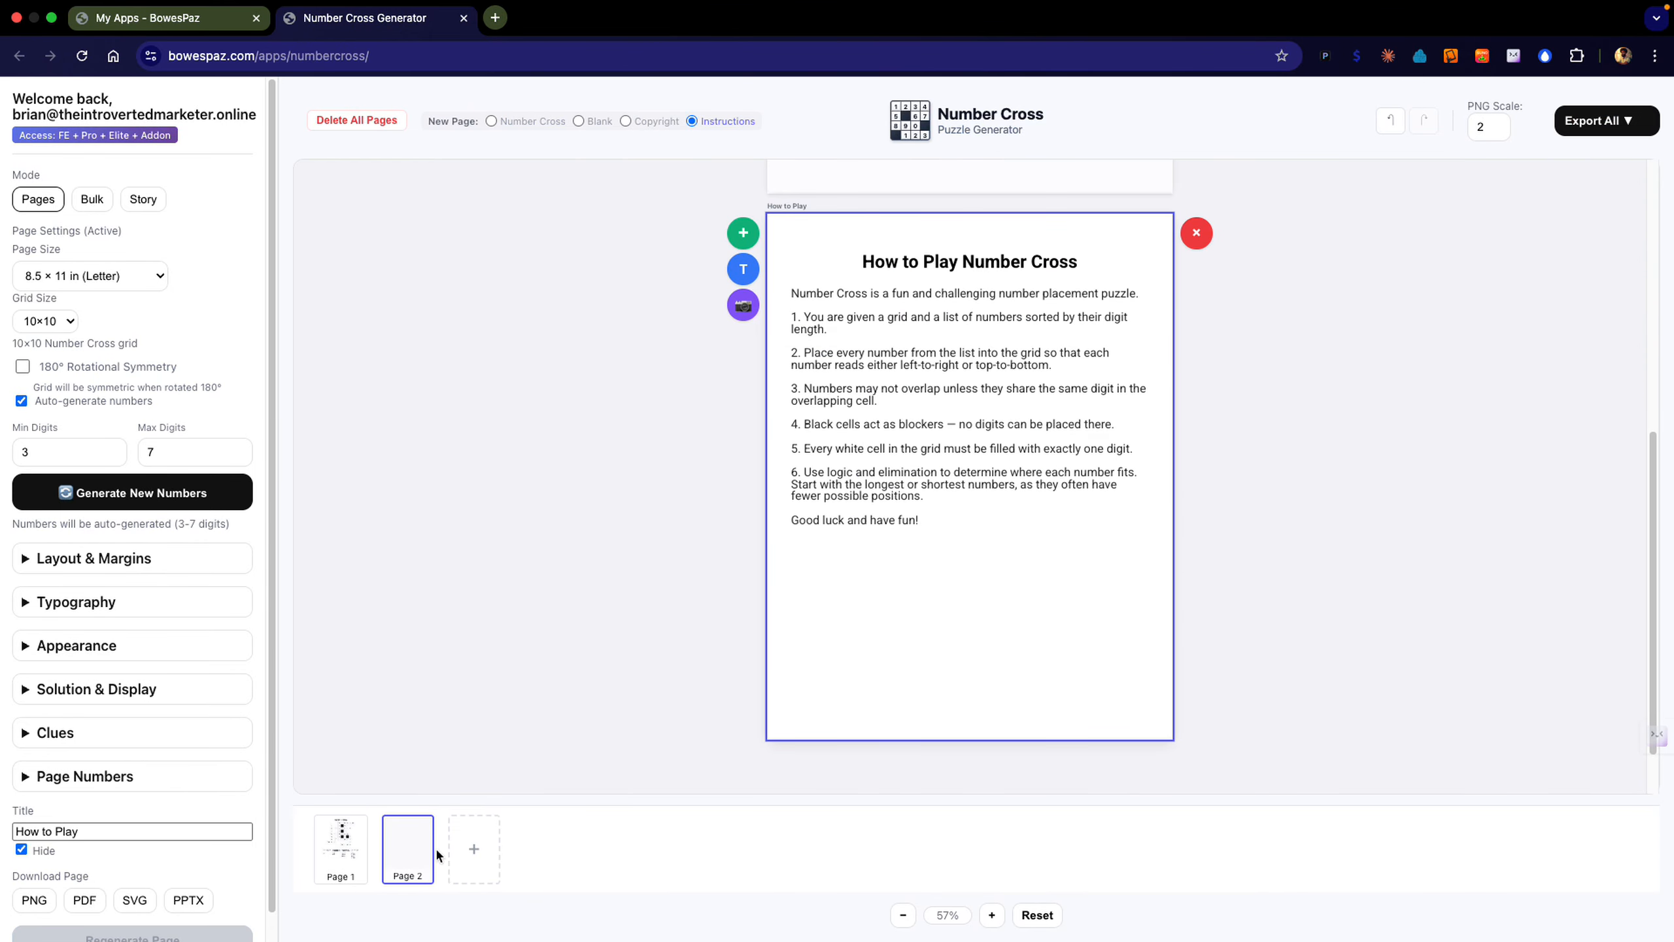
left_click_drag(435, 849, 333, 854)
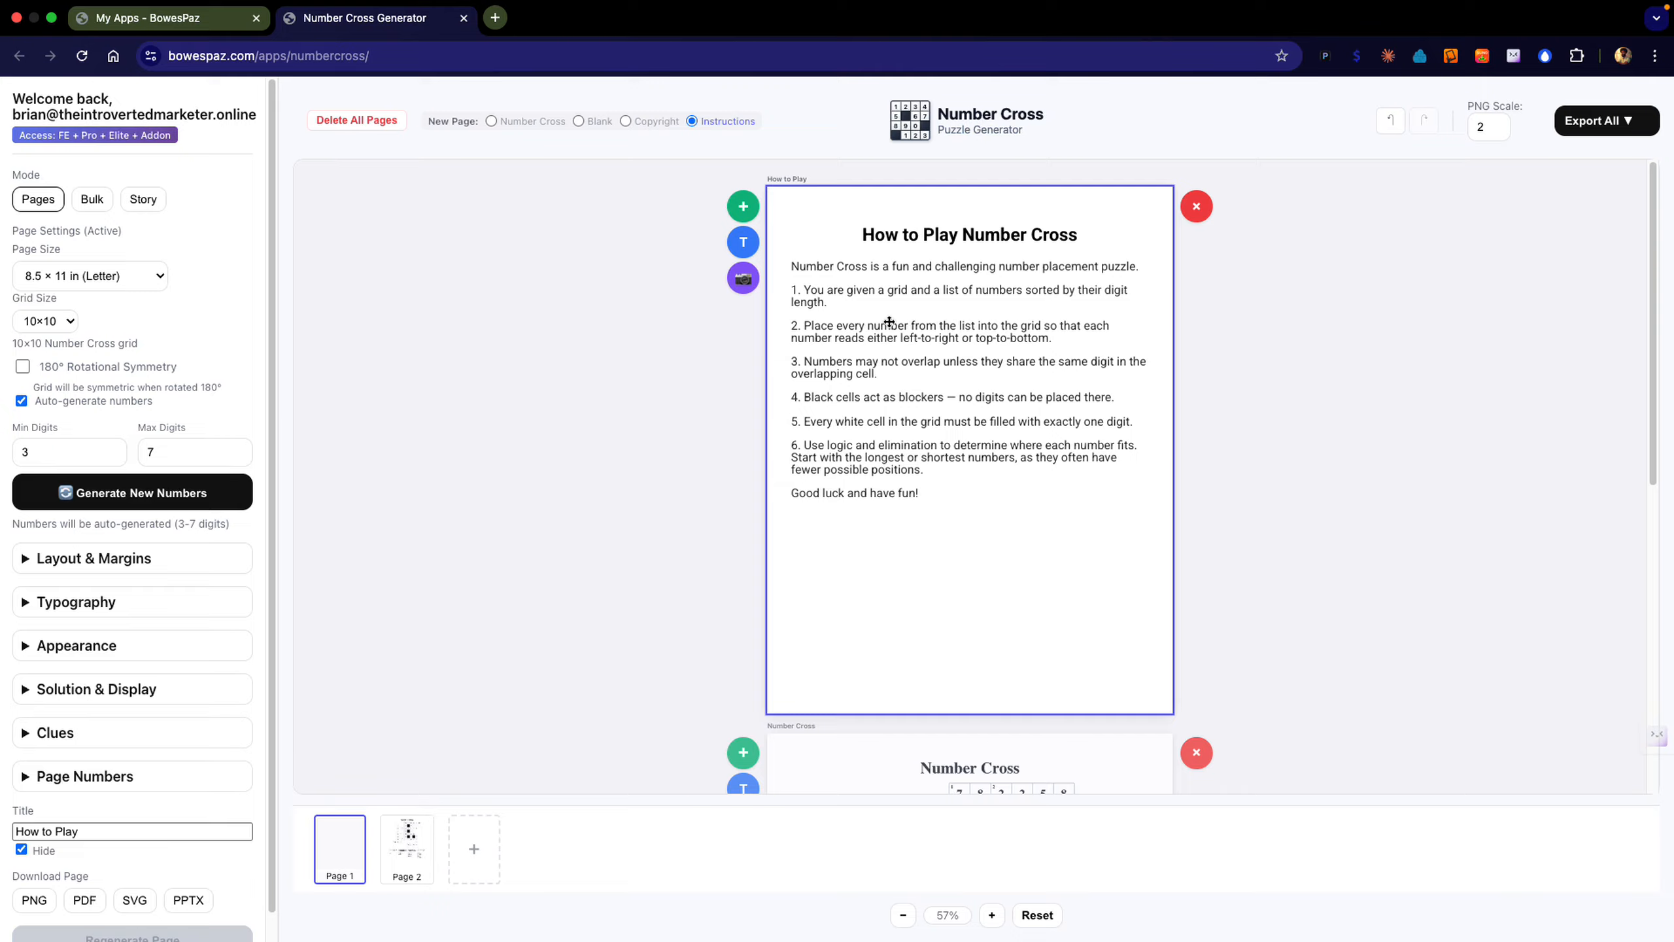
Review the instructions page, the puzzle page and the available page sizes.
scroll(935, 309, "down", 3)
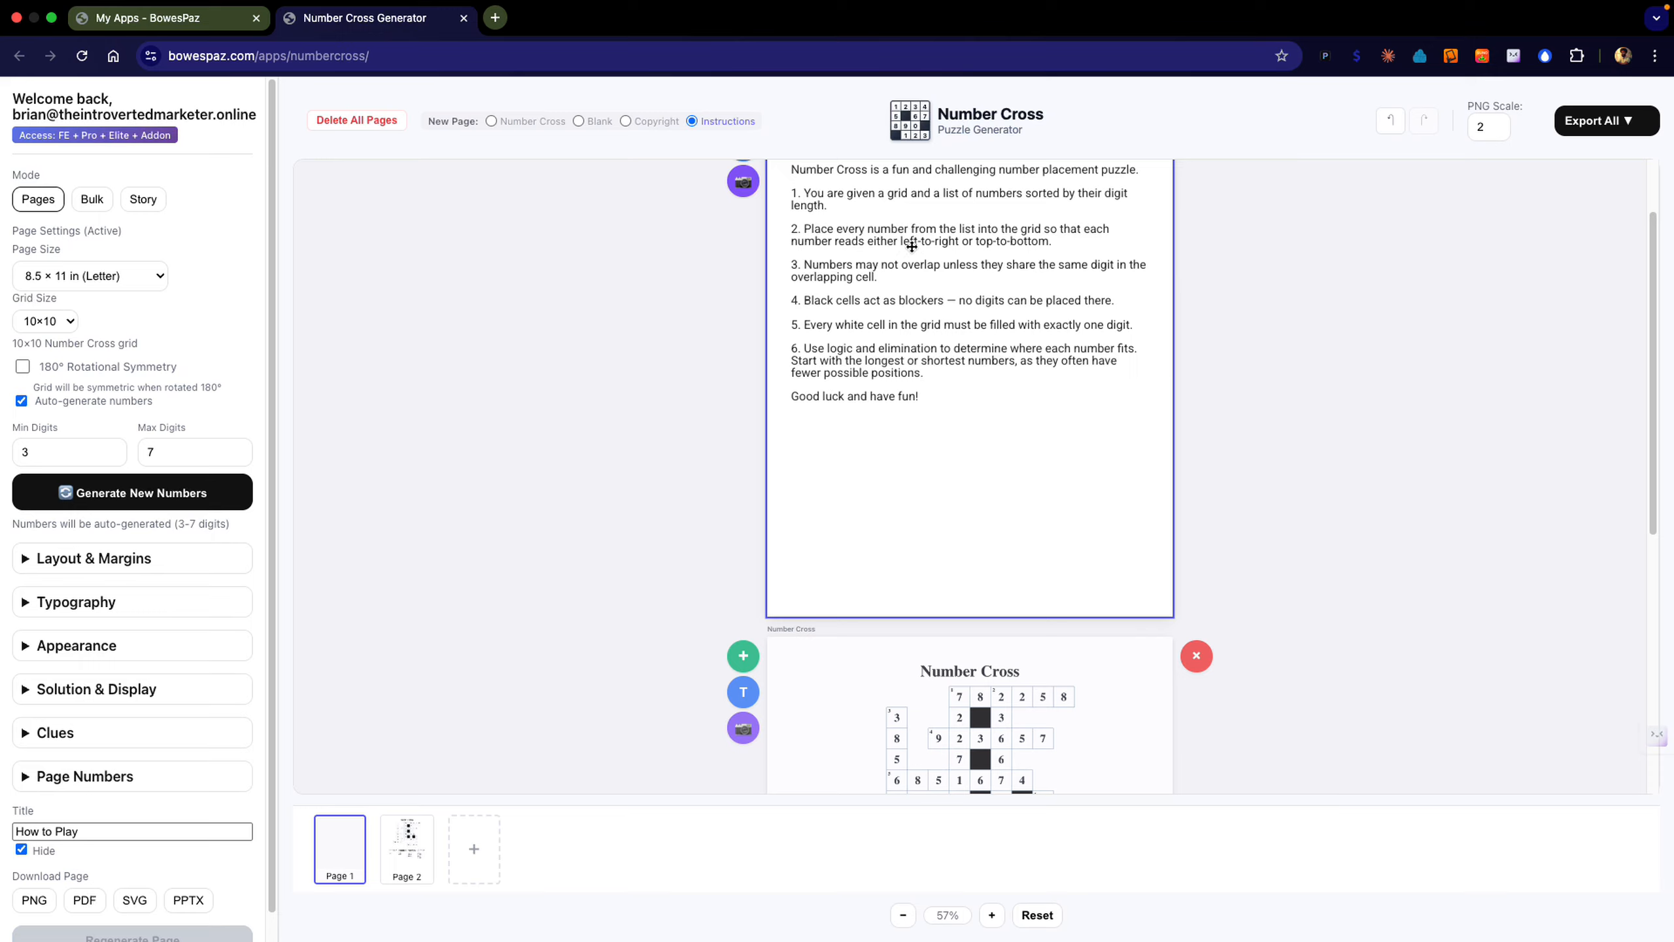
scroll(965, 250, "down", 1)
scroll(966, 254, "up", 4)
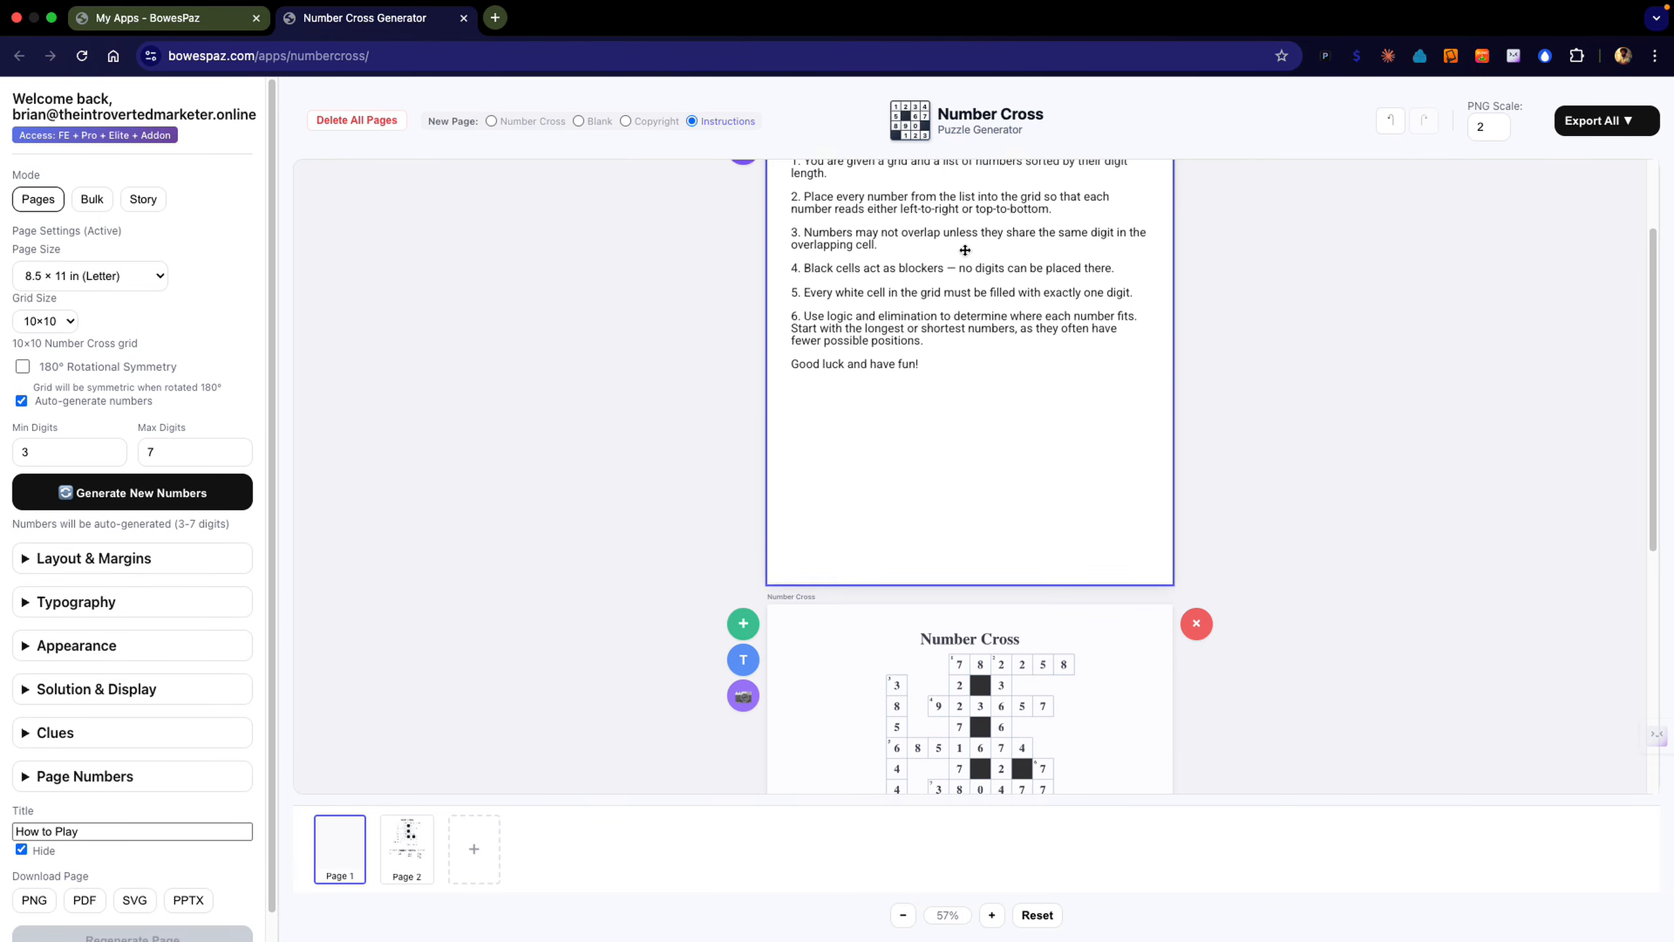
scroll(966, 251, "down", 8)
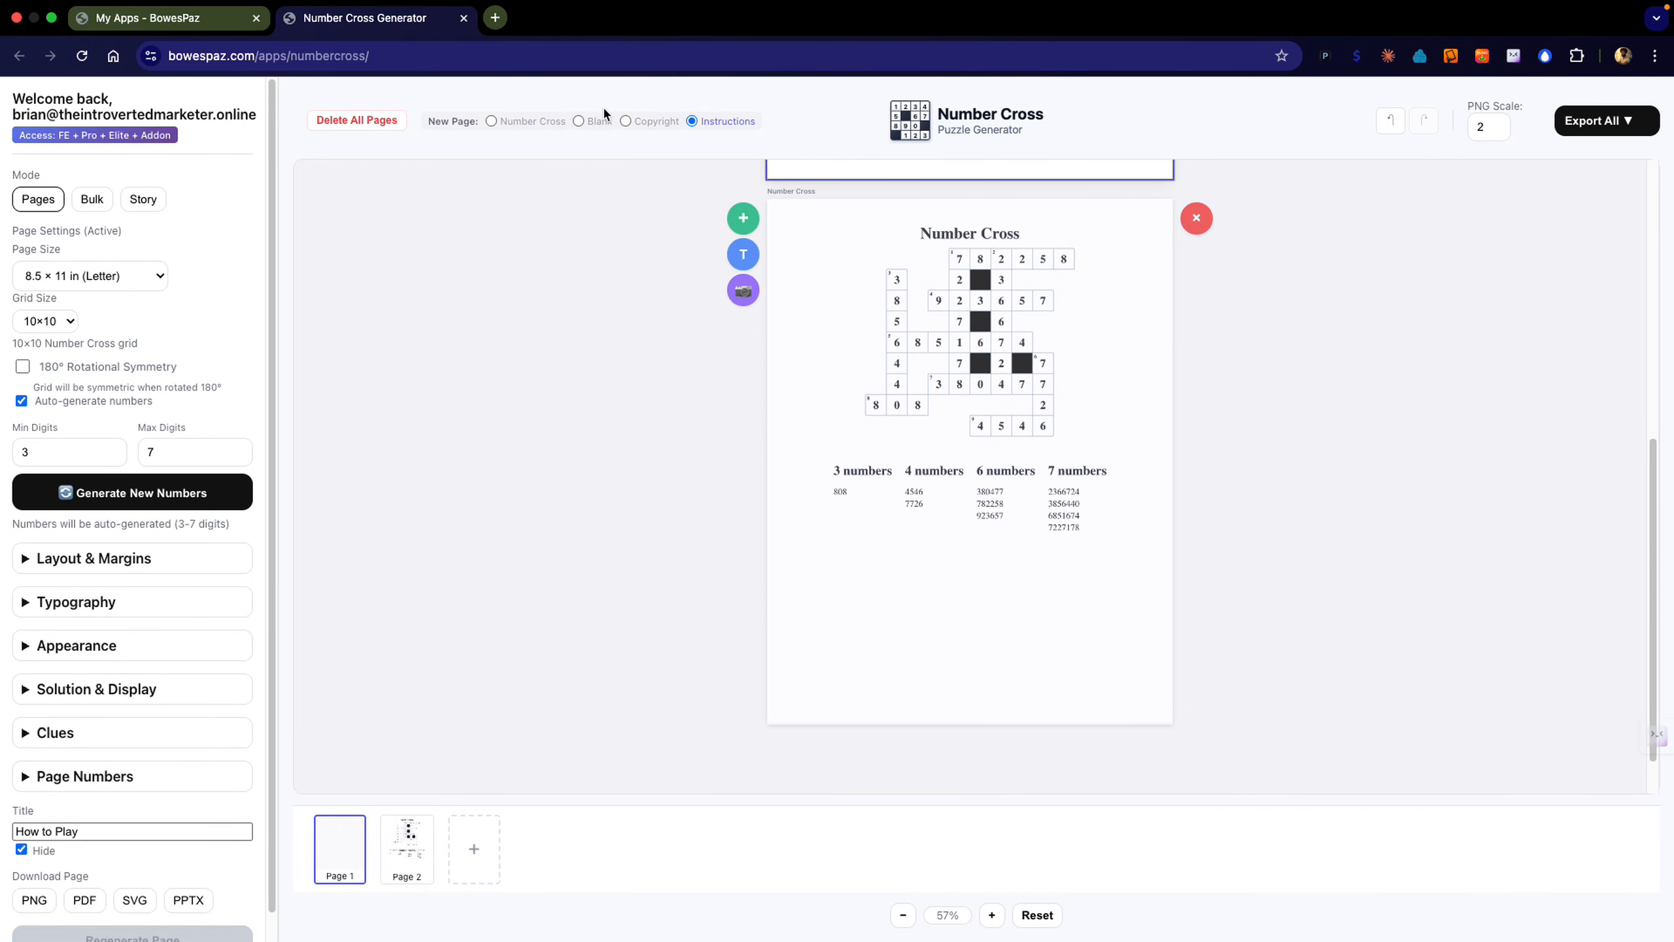
scroll(818, 205, "up", 2)
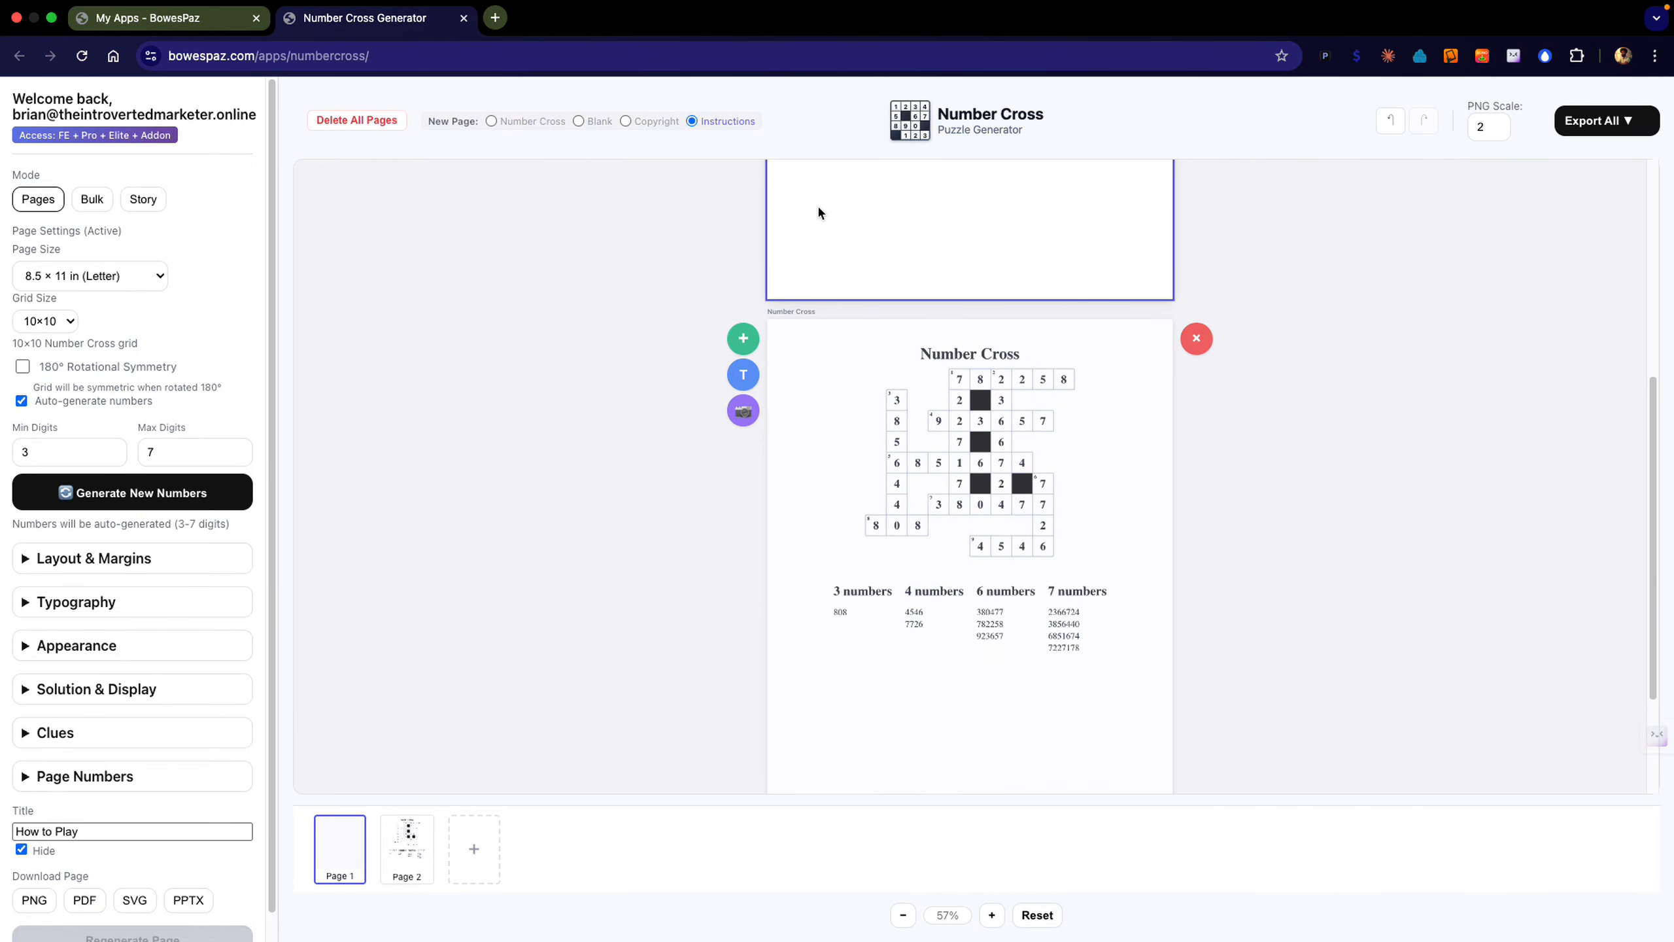
left_click(157, 276)
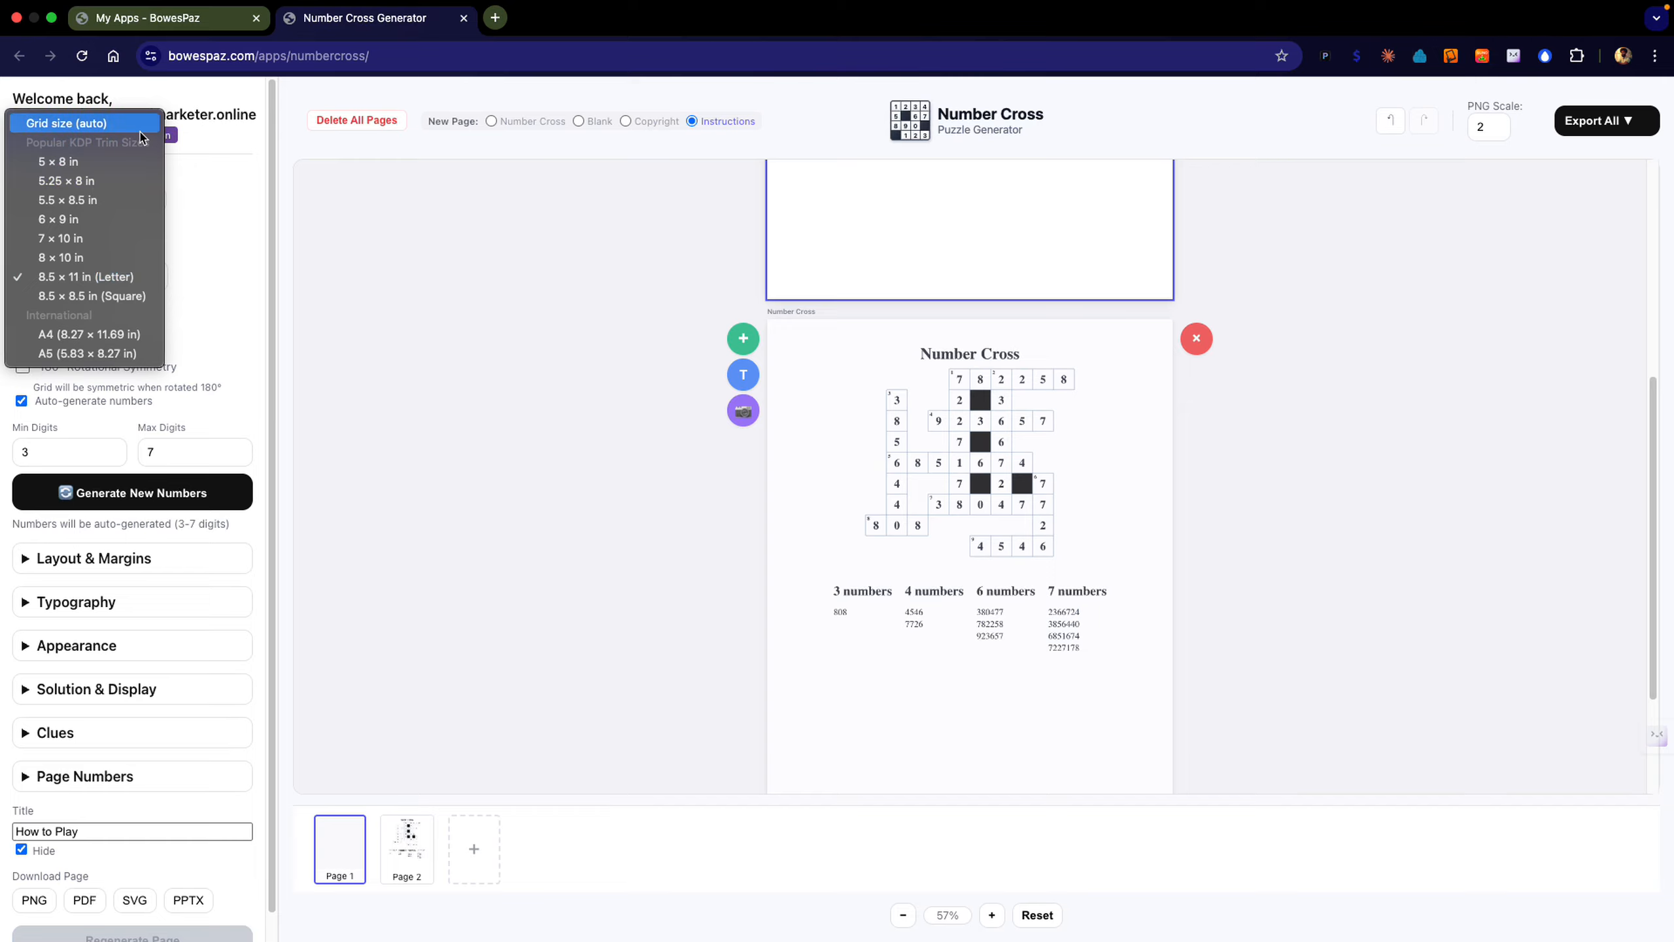
right_click(173, 281)
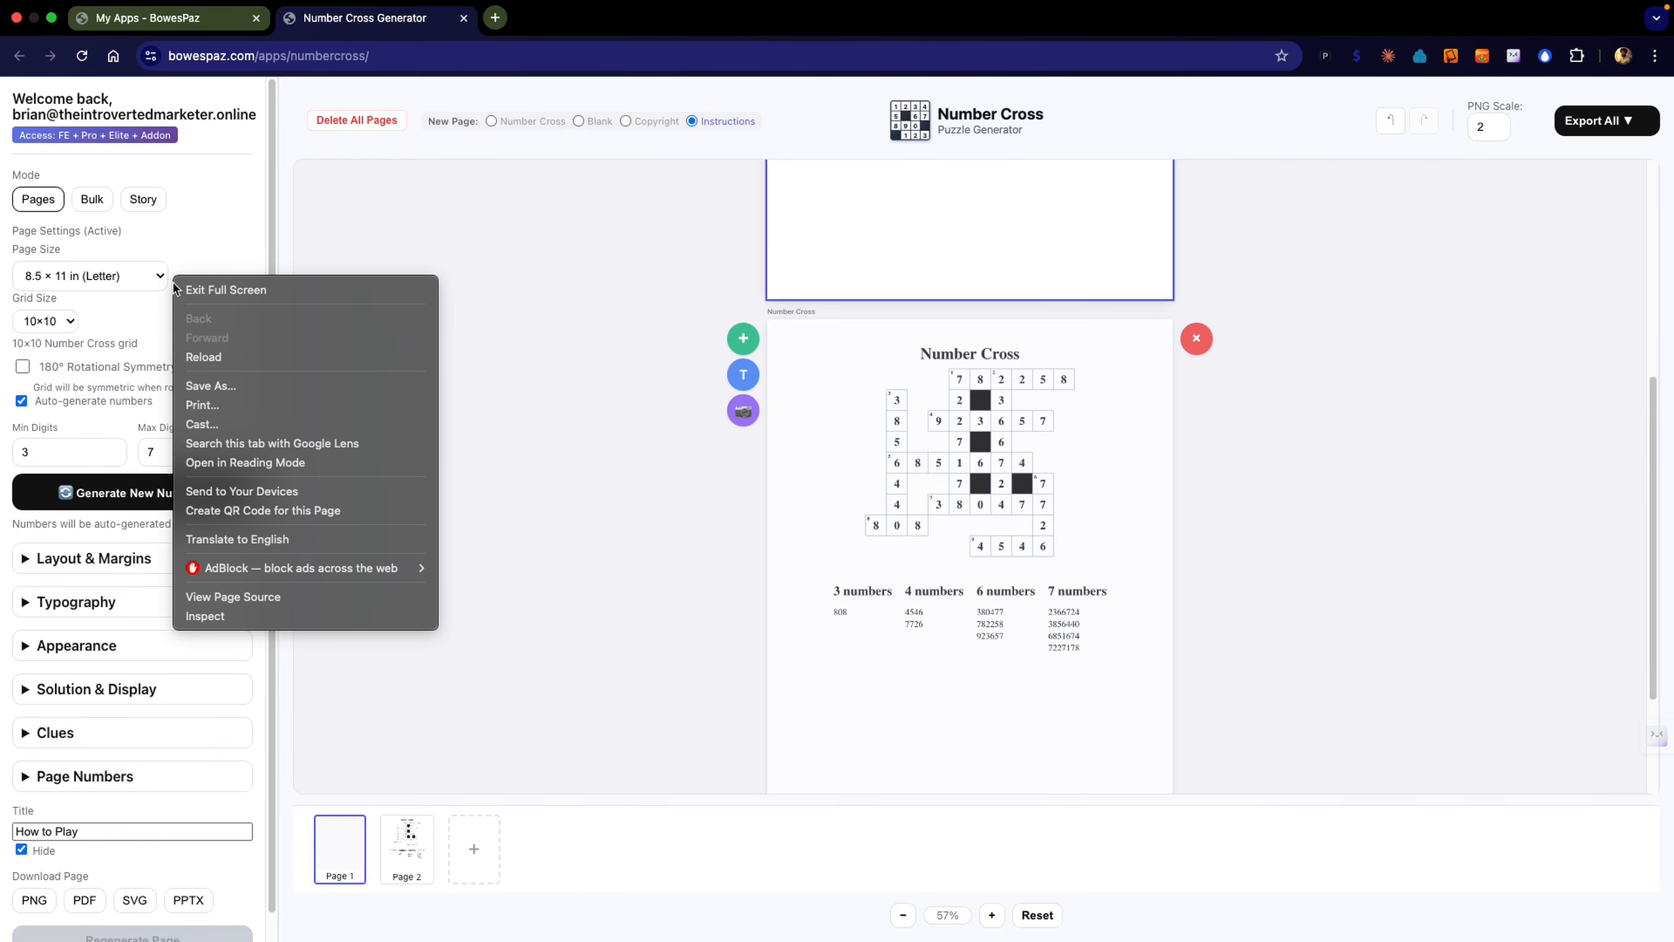
left_click(112, 317)
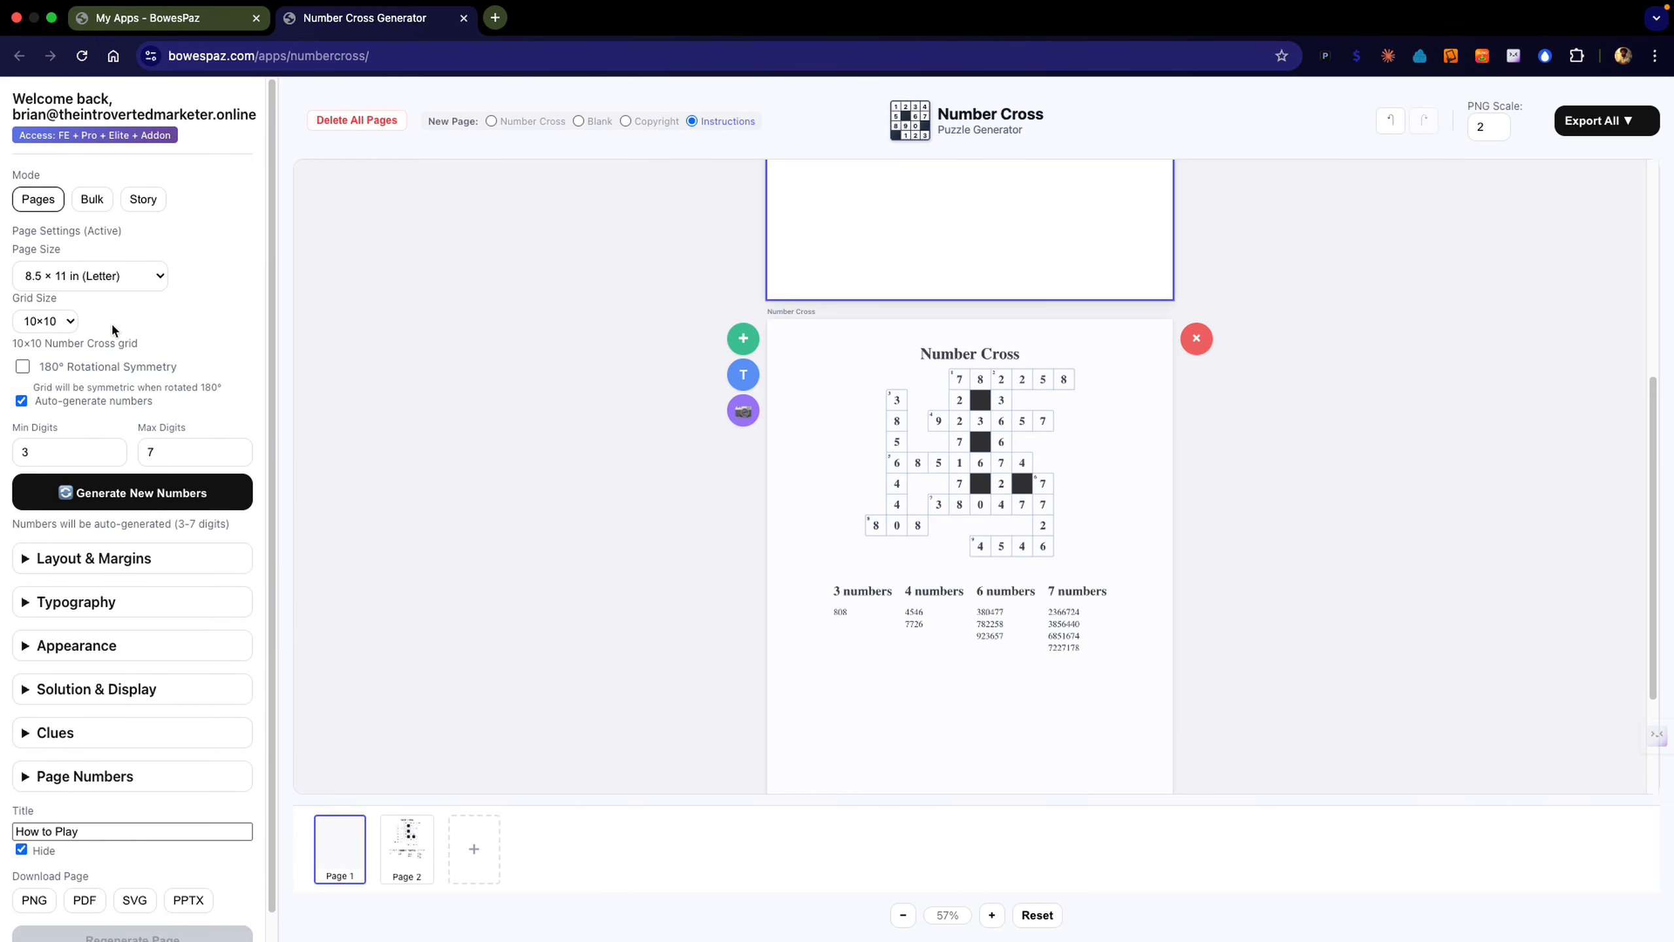
Make the Number Cross puzzle page active and set its grid size to 5×5.
left_click(73, 321)
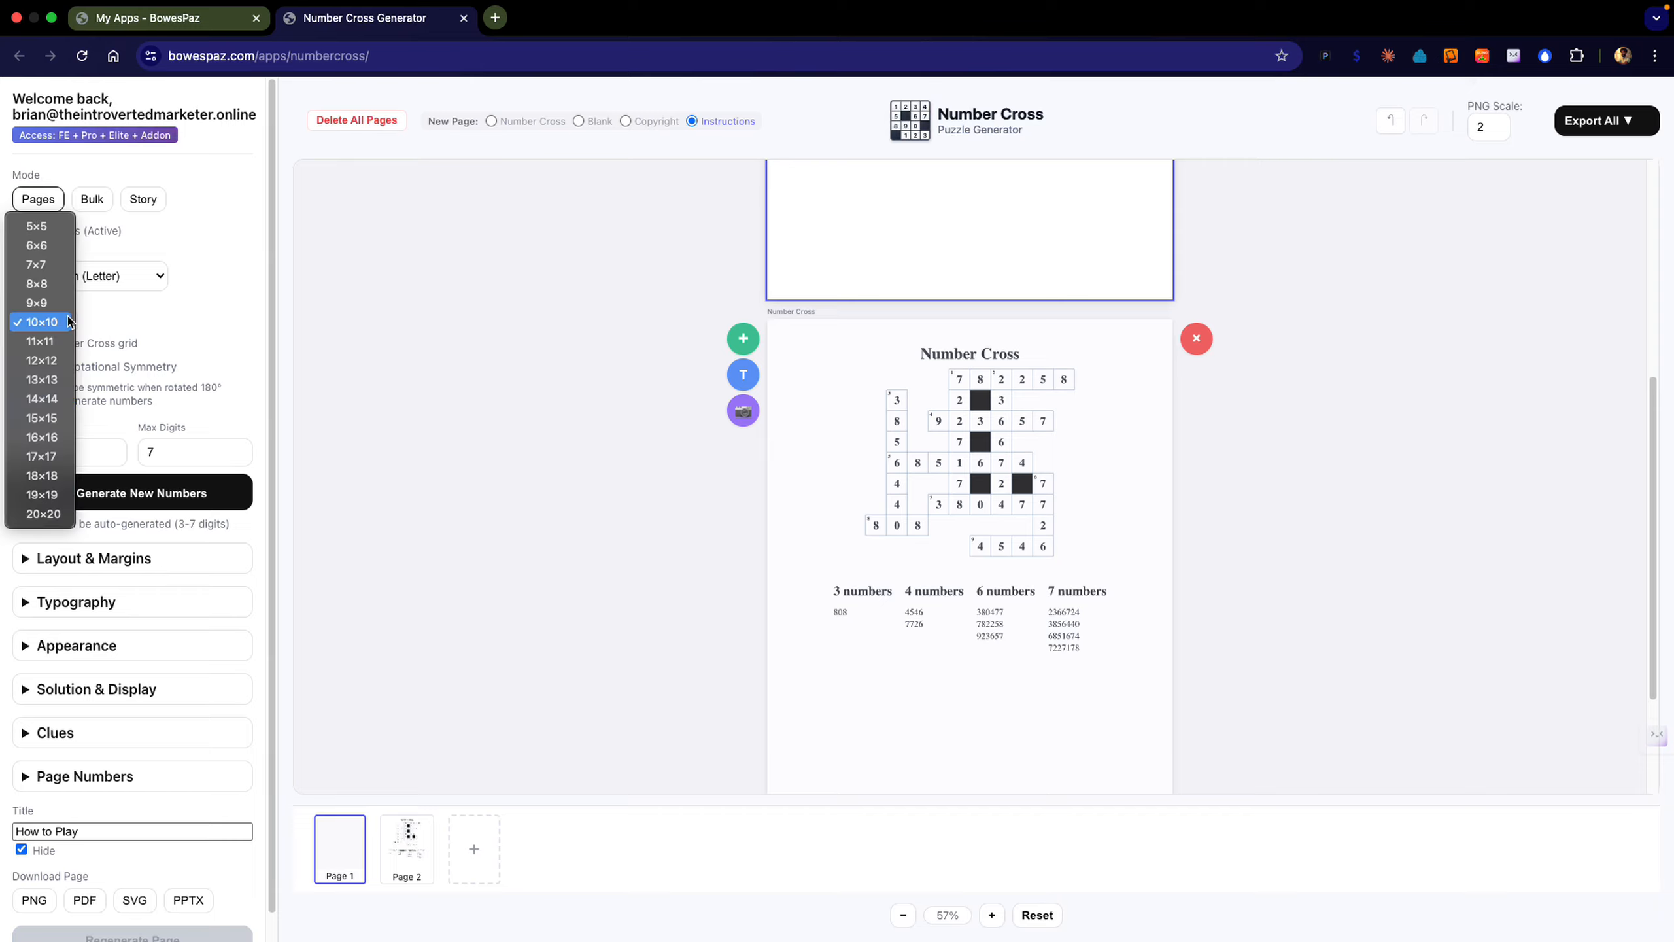
left_click(52, 226)
left_click(822, 565)
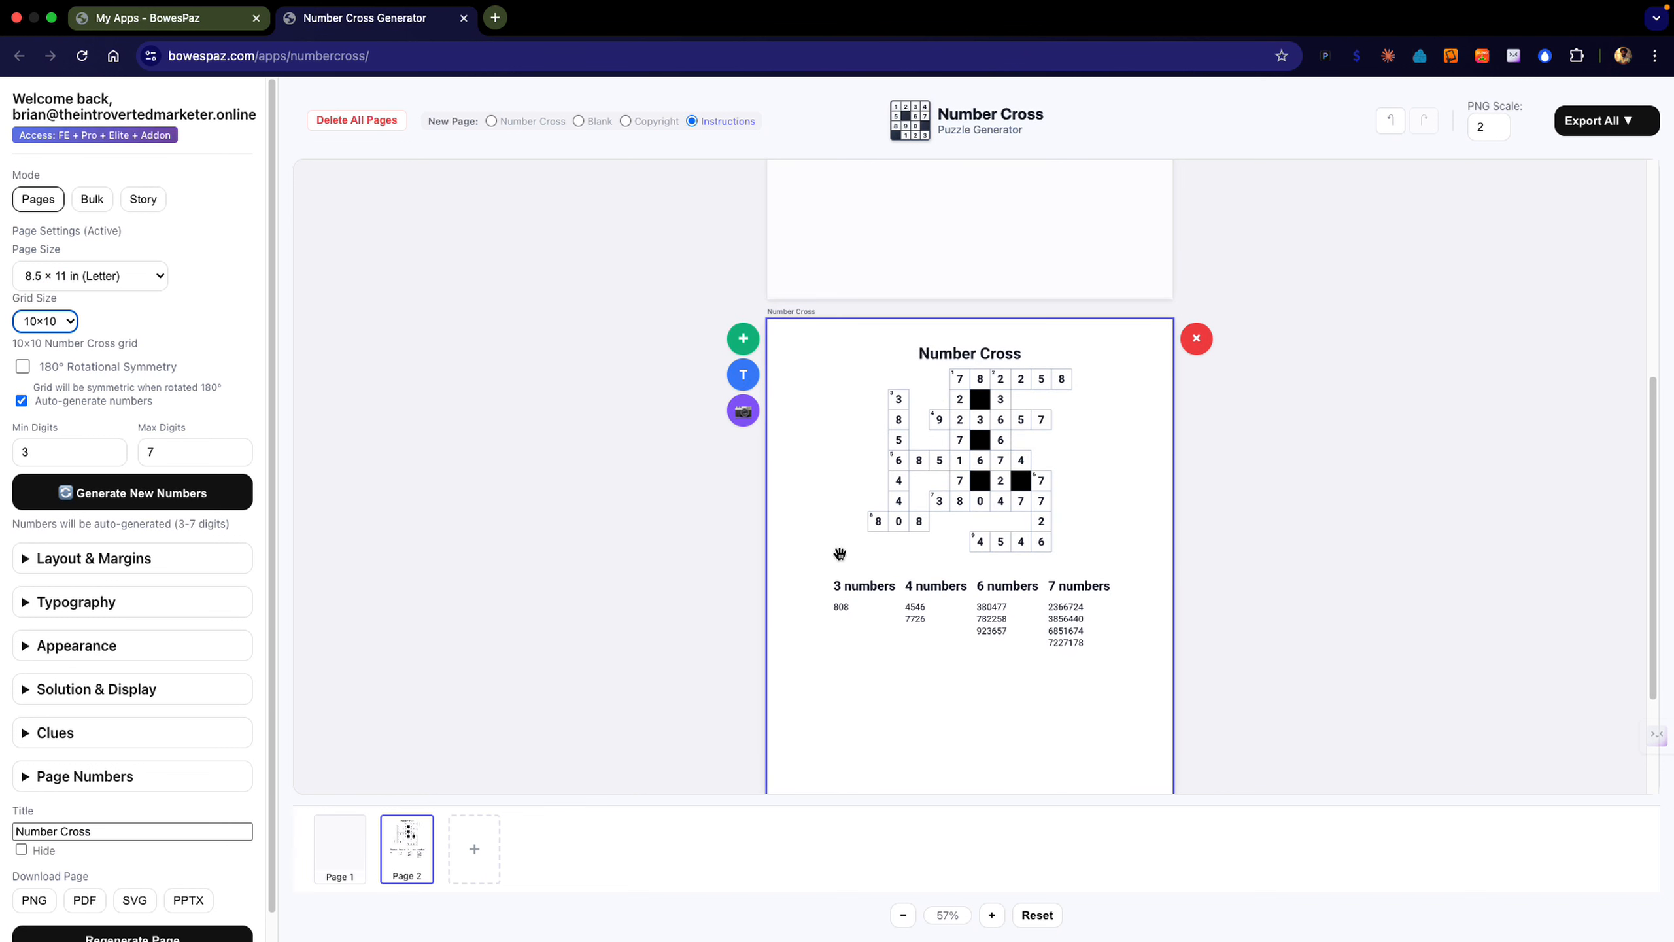
left_click(69, 321)
left_click(56, 228)
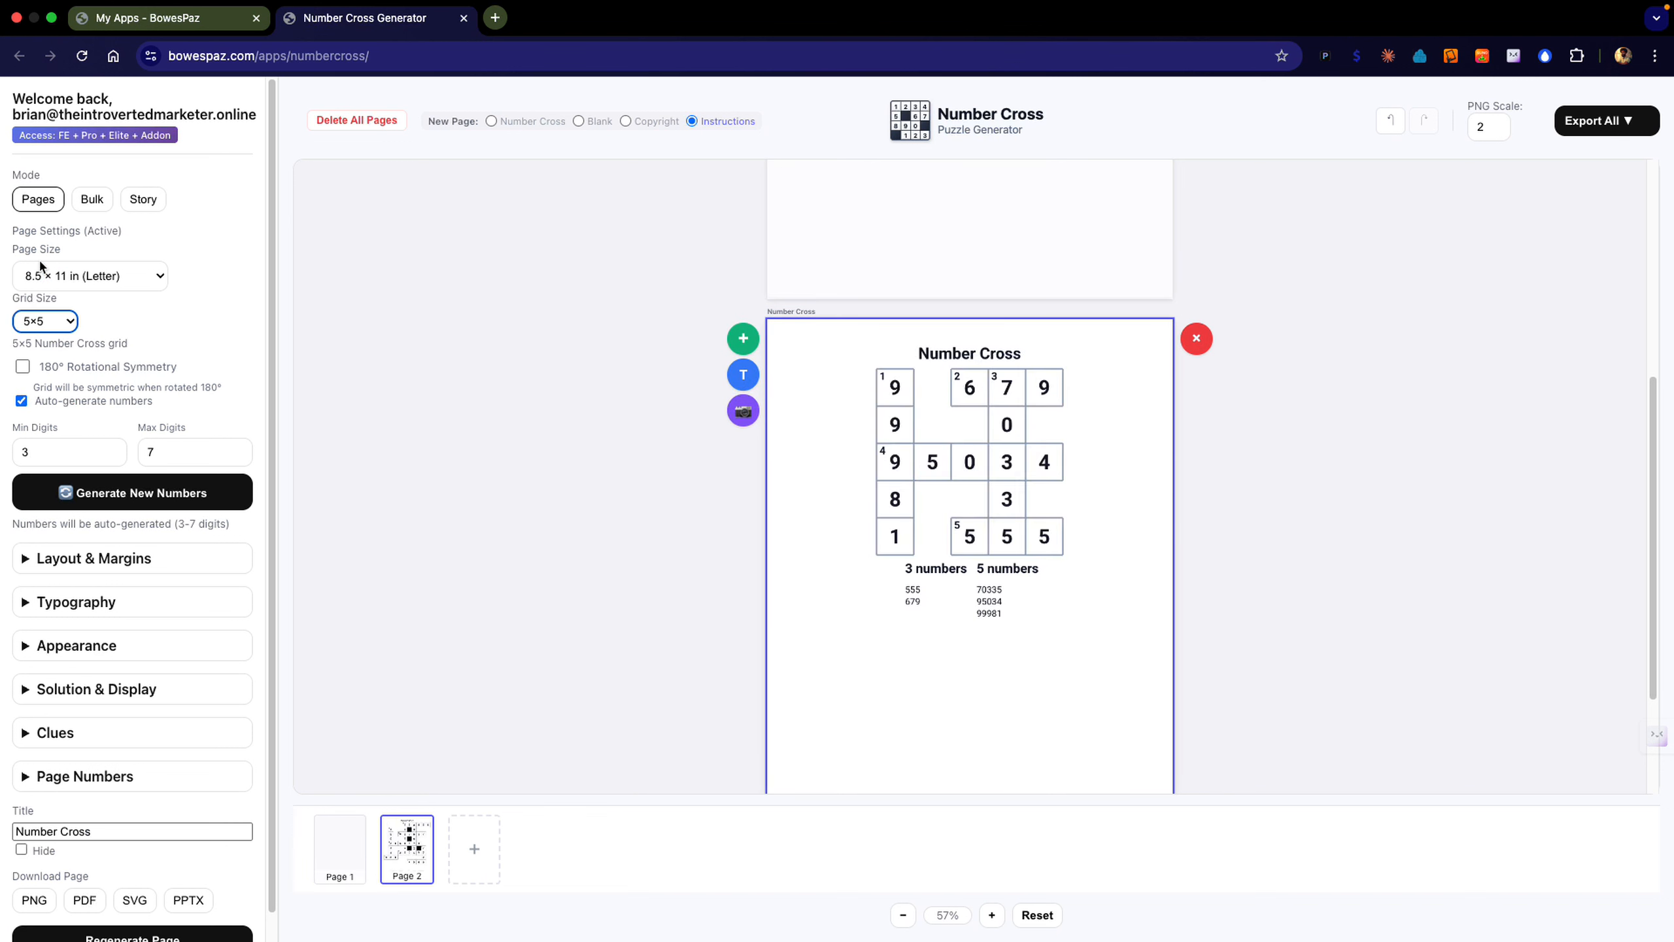
Set the puzzle's grid size to 20×20 and check the generated page.
left_click(39, 321)
left_click(33, 610)
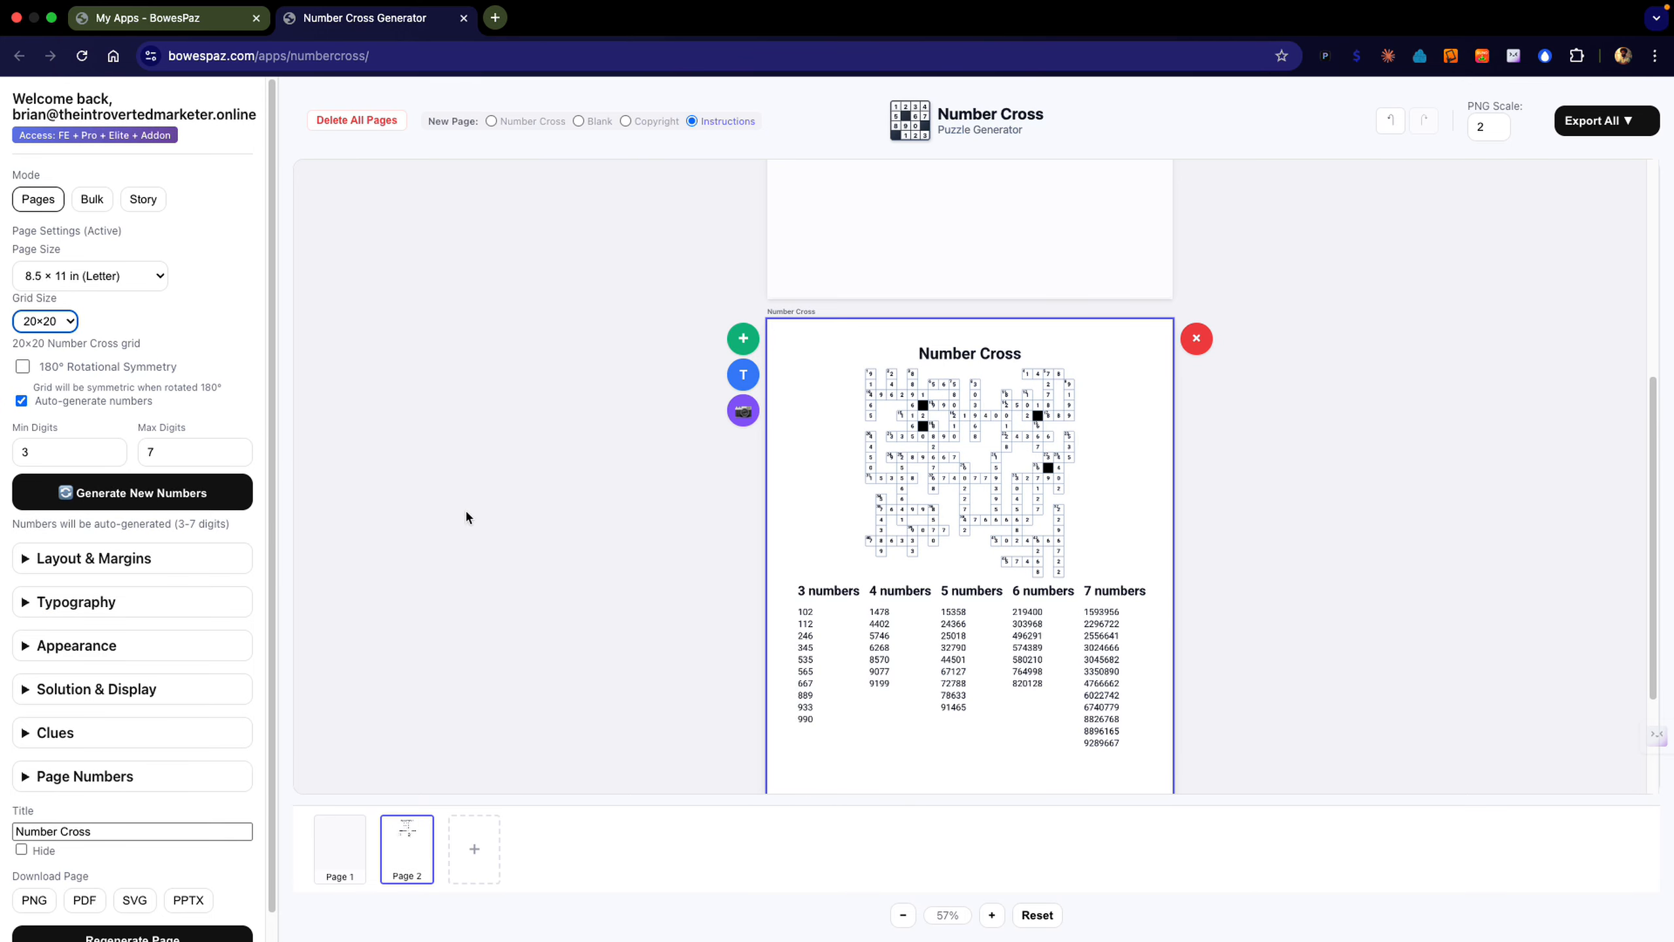
scroll(908, 574, "down", 1)
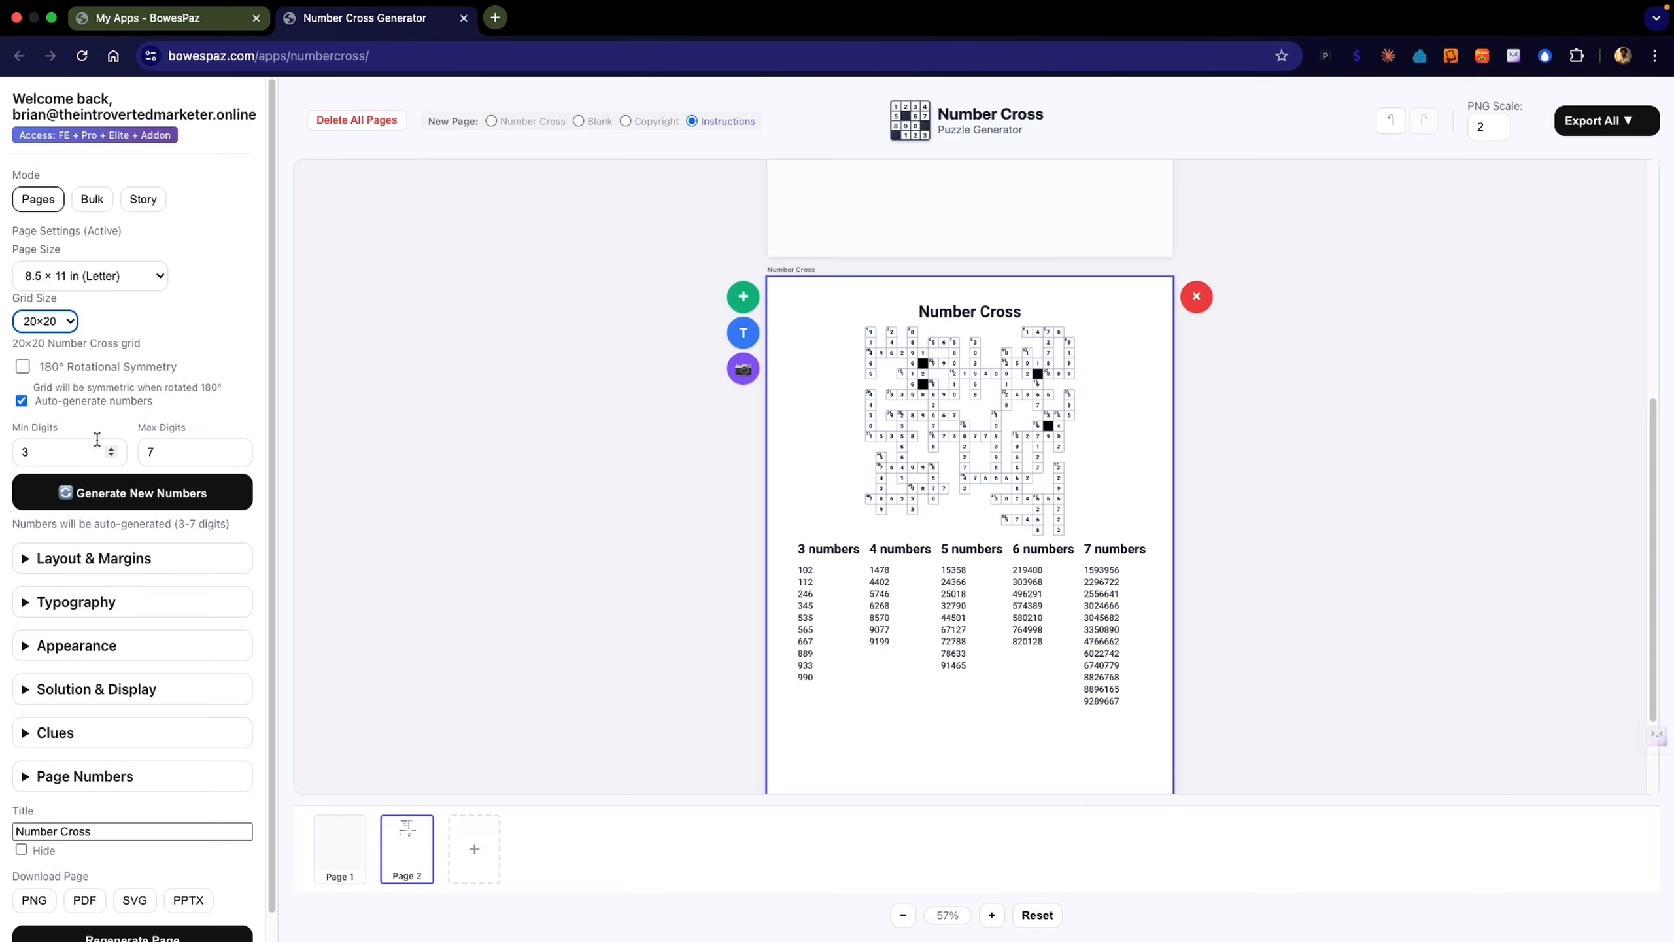
Raise the maximum digits for the auto-generated numbers to 13.
left_click(237, 449)
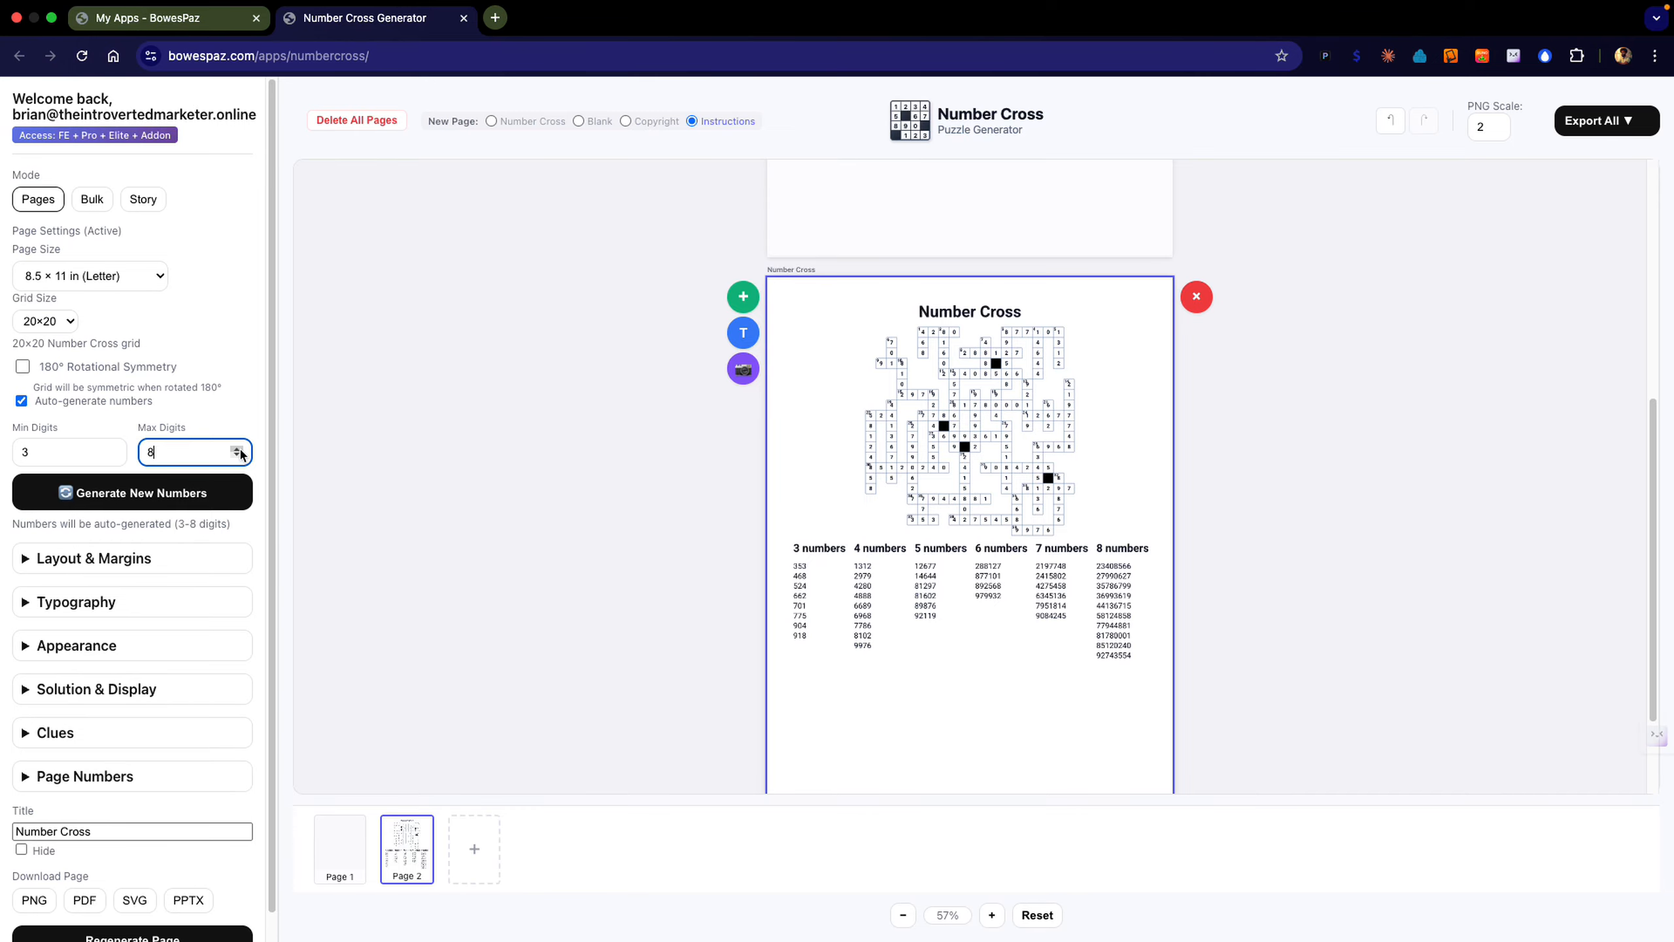
left_click(237, 449)
left_click(237, 449)
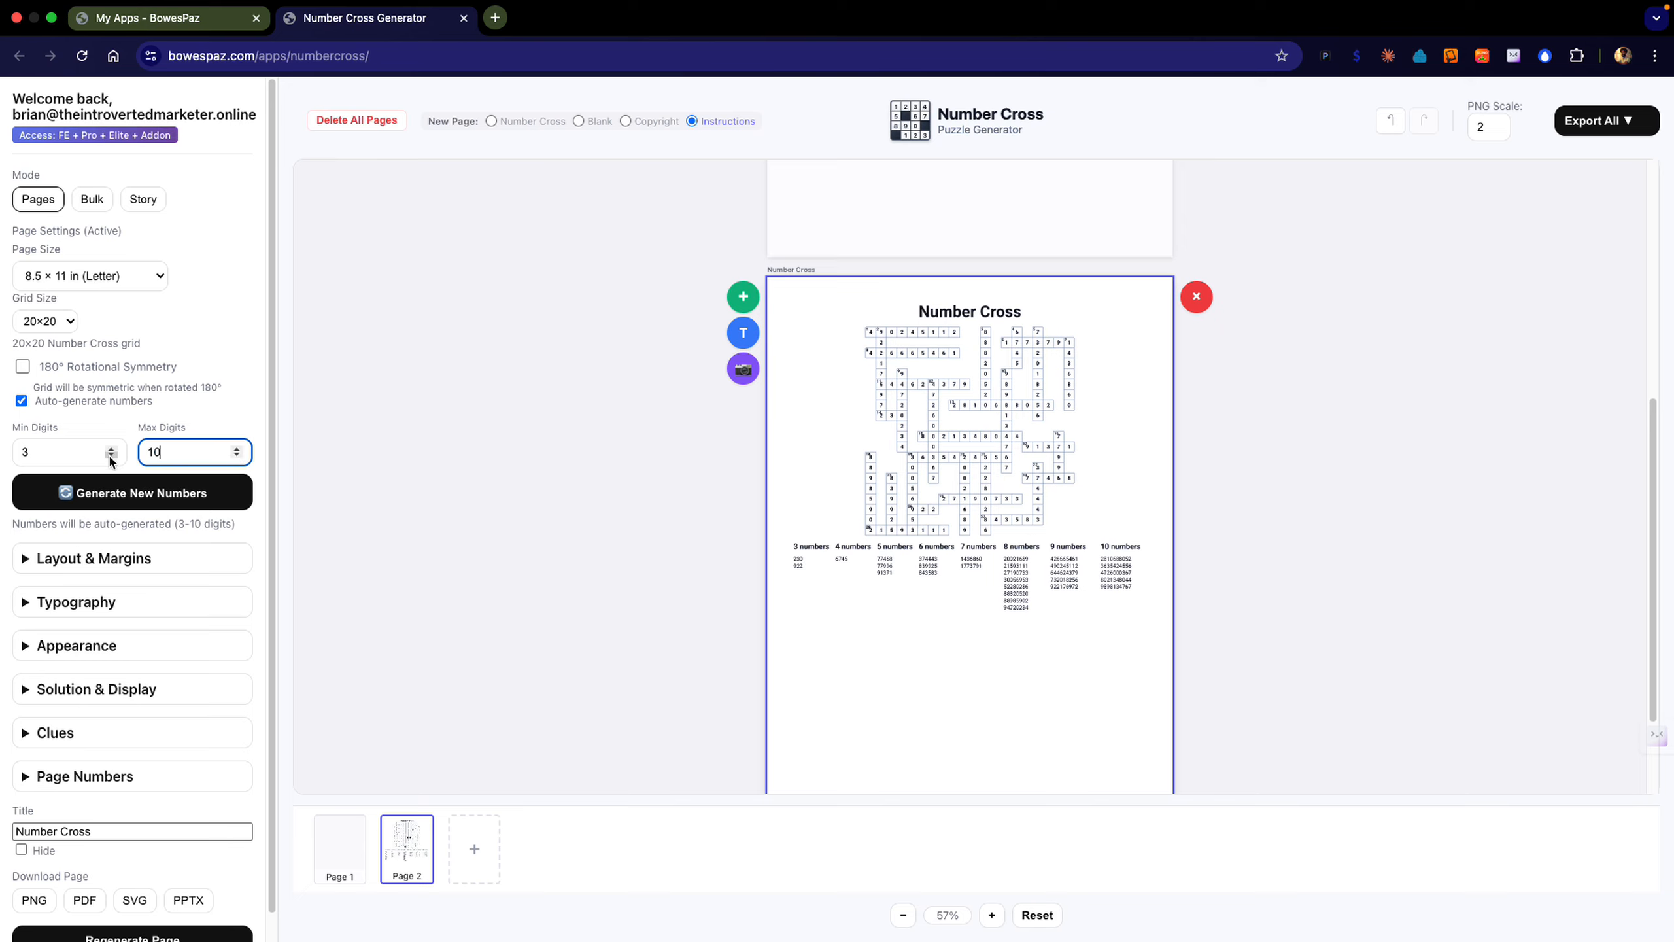
left_click(238, 449)
left_click(238, 450)
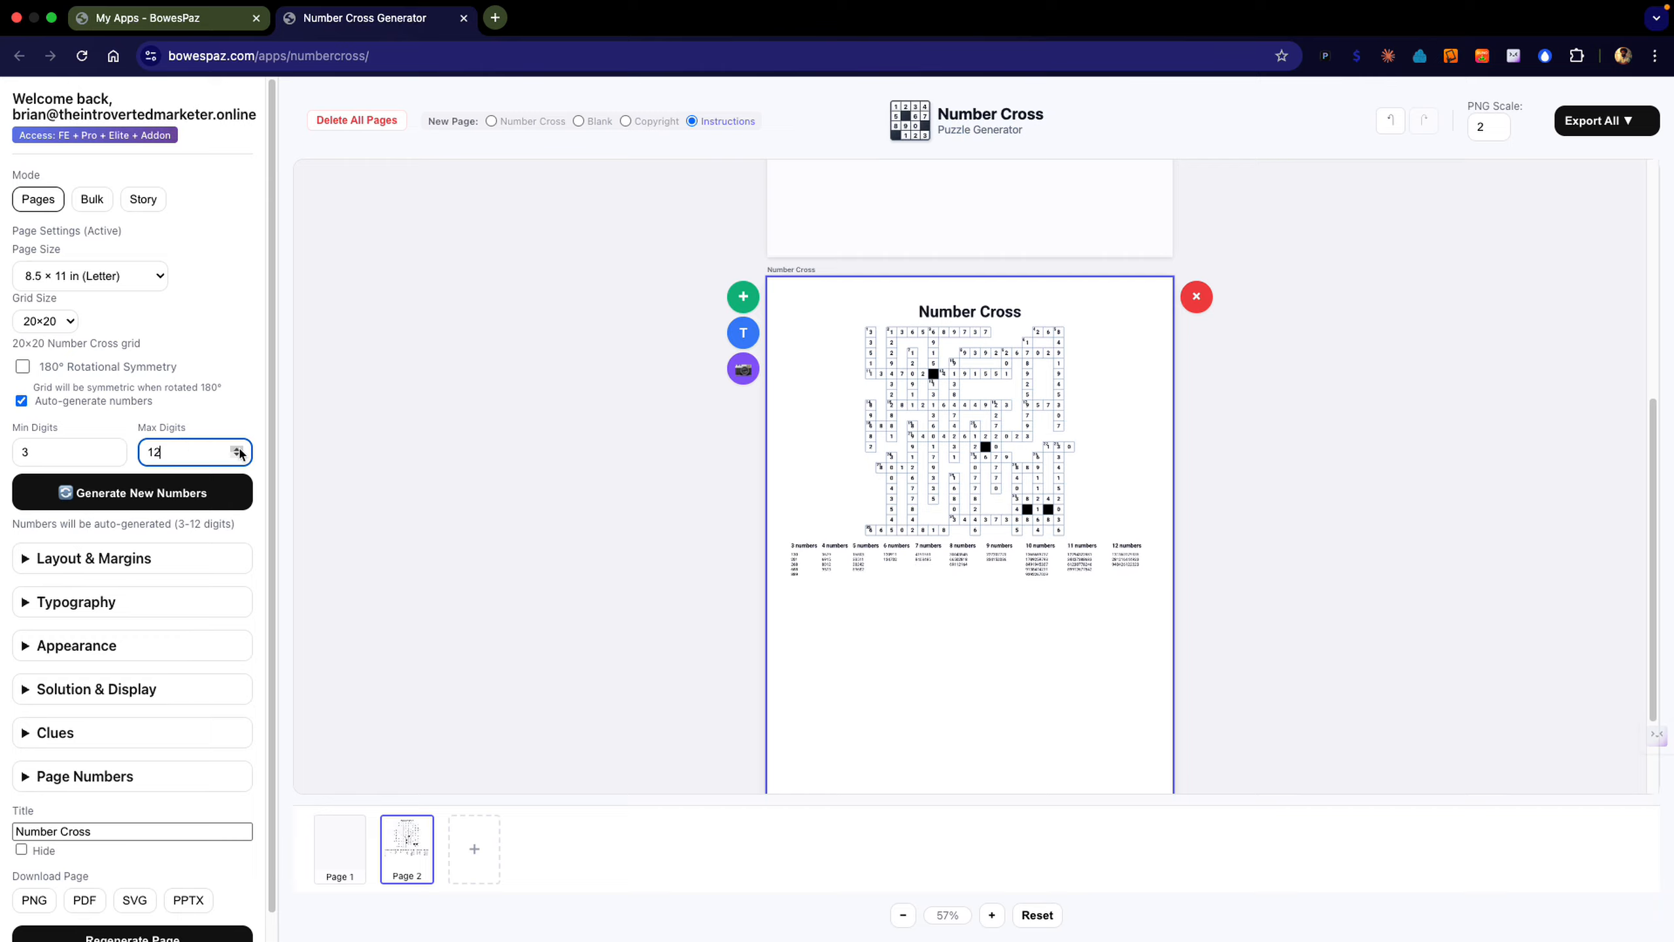
left_click(238, 450)
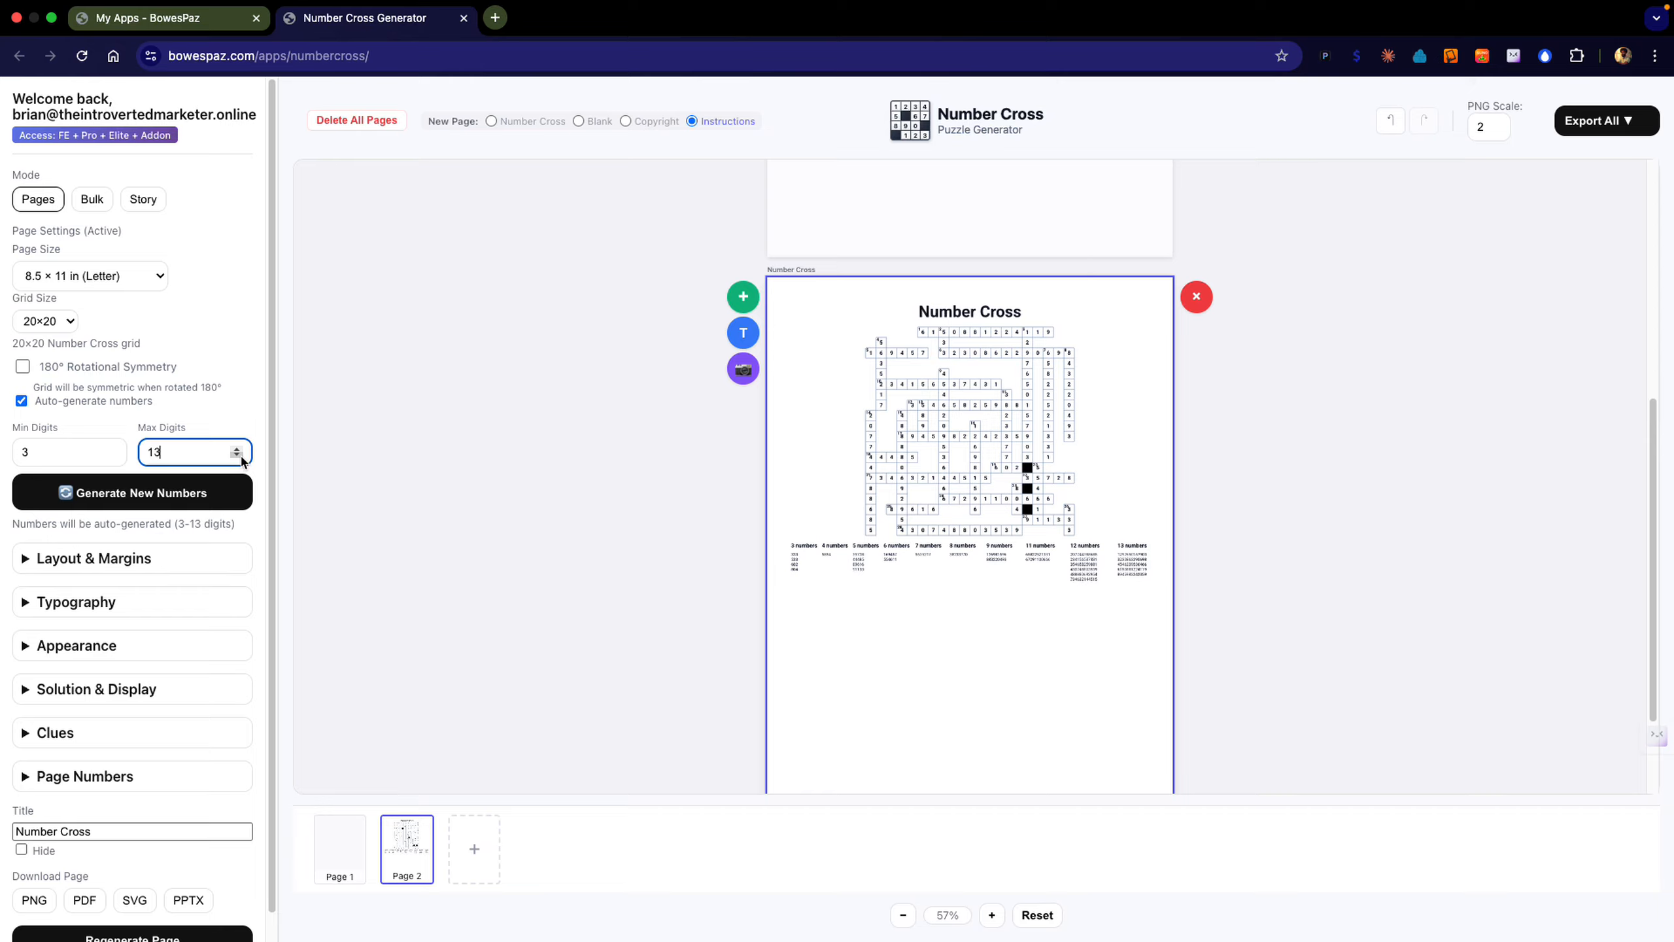
Lower the maximum digits for the auto-generated numbers to 7.
left_click(241, 457)
left_click(240, 456)
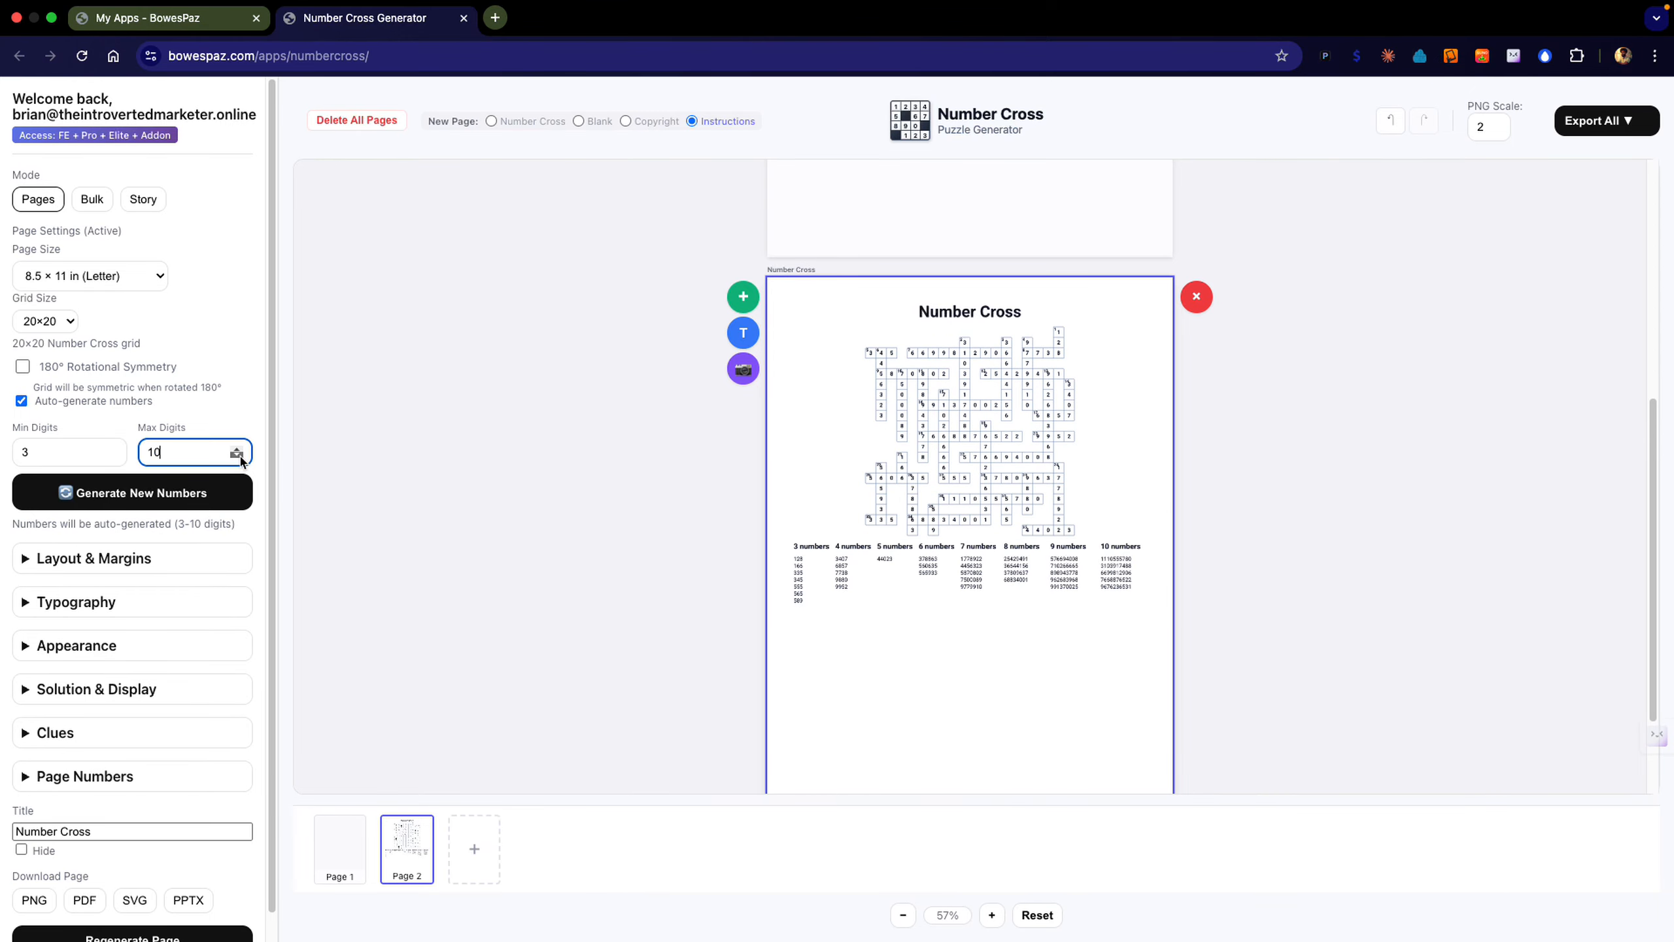
left_click(241, 457)
left_click(240, 456)
left_click(241, 456)
left_click(241, 456)
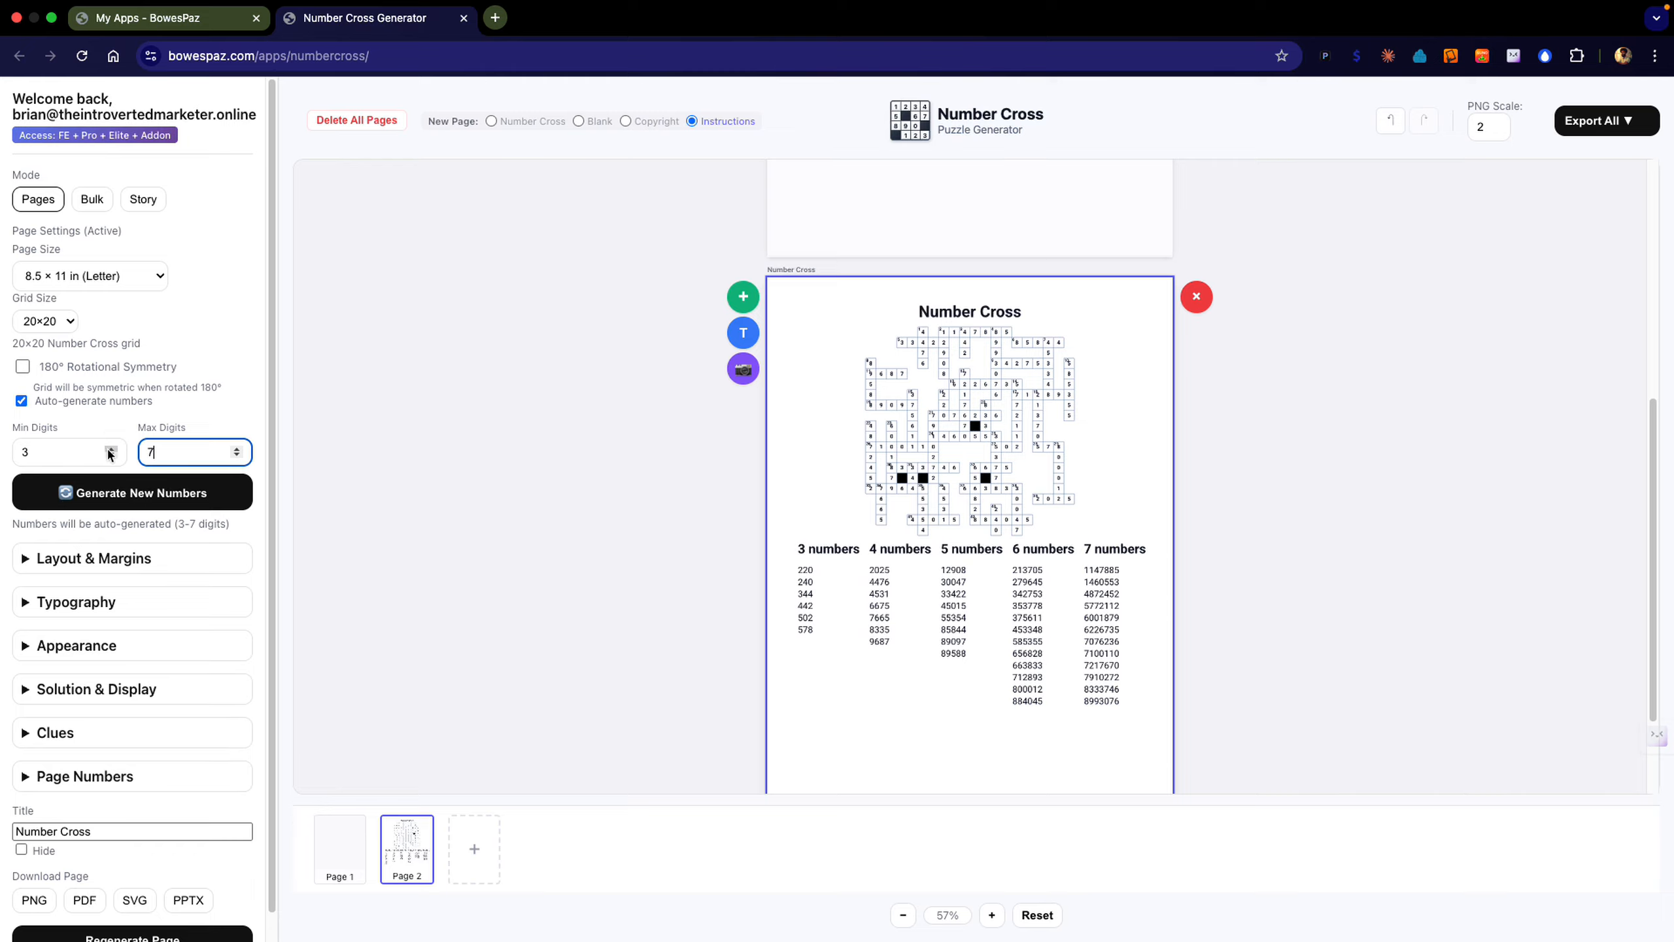
Try 180° rotational symmetry on the puzzle grid and turn it back off.
left_click(21, 367)
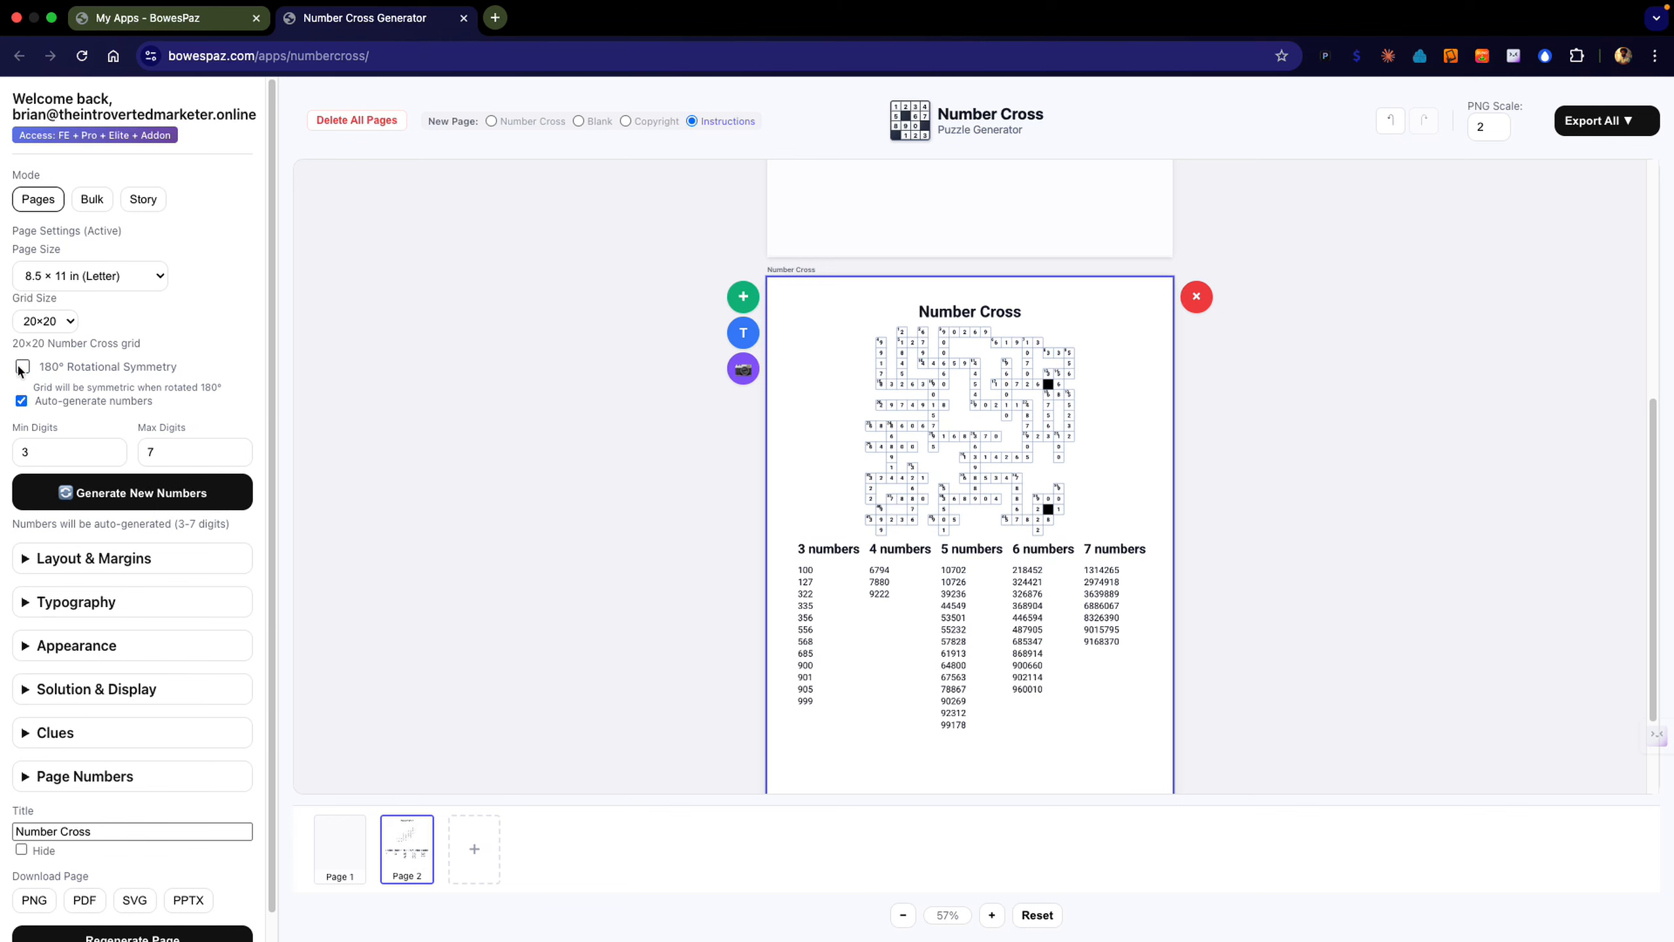
left_click(21, 367)
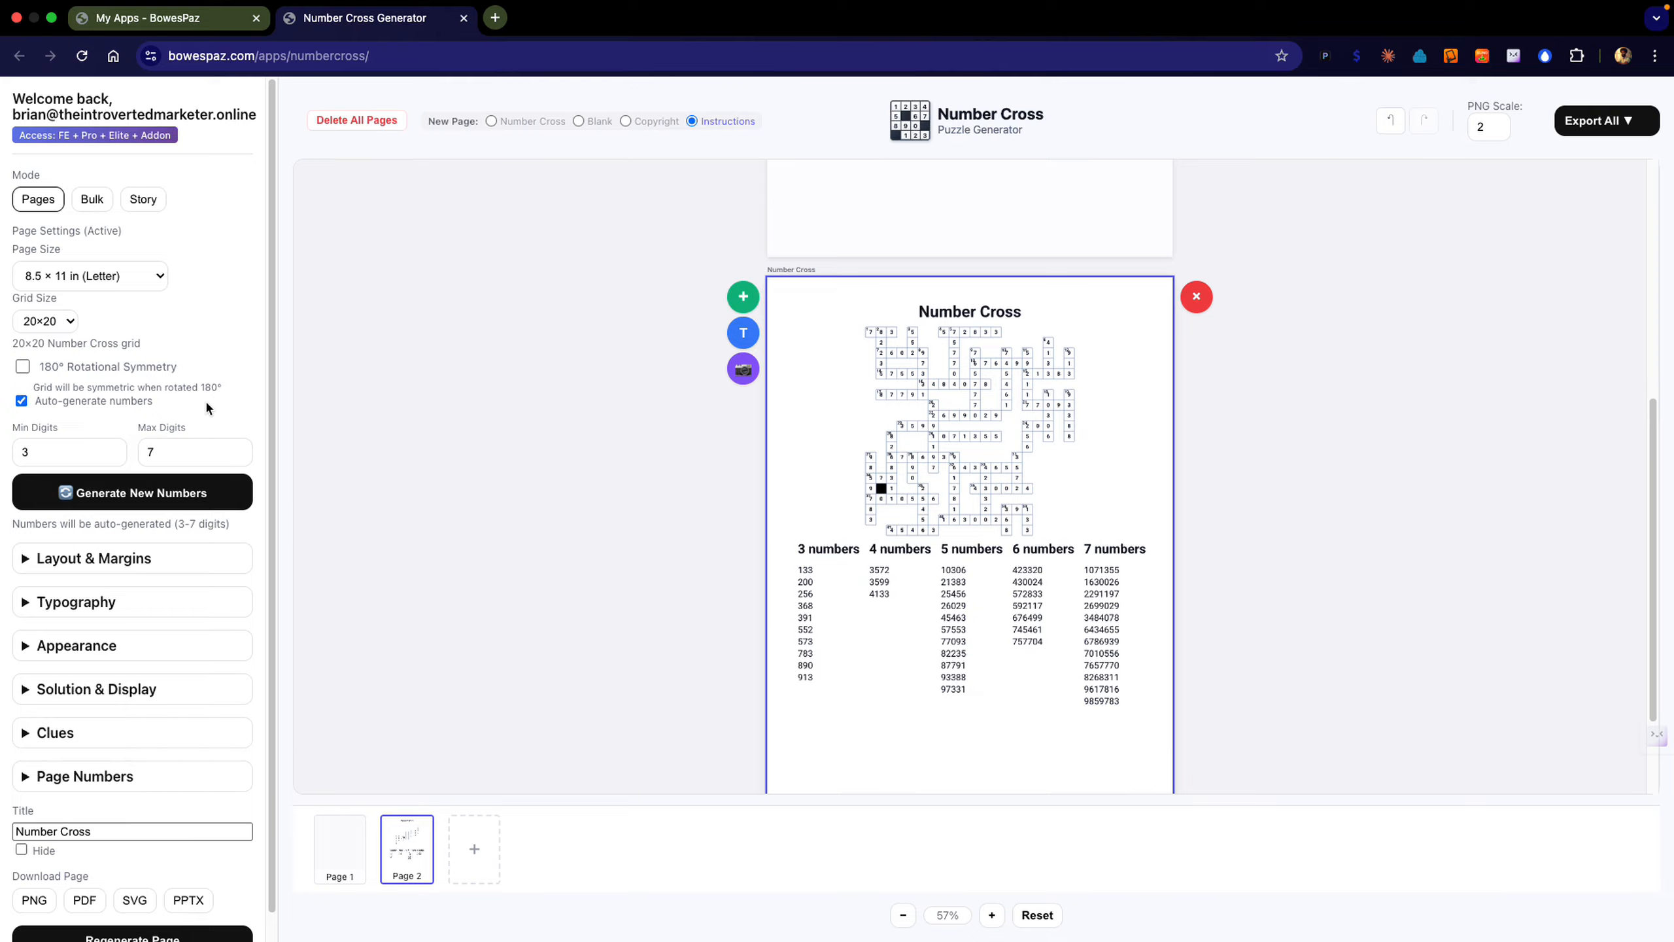
Turn off automatic number generation and apply the prefilled custom number list to the puzzle.
left_click(22, 401)
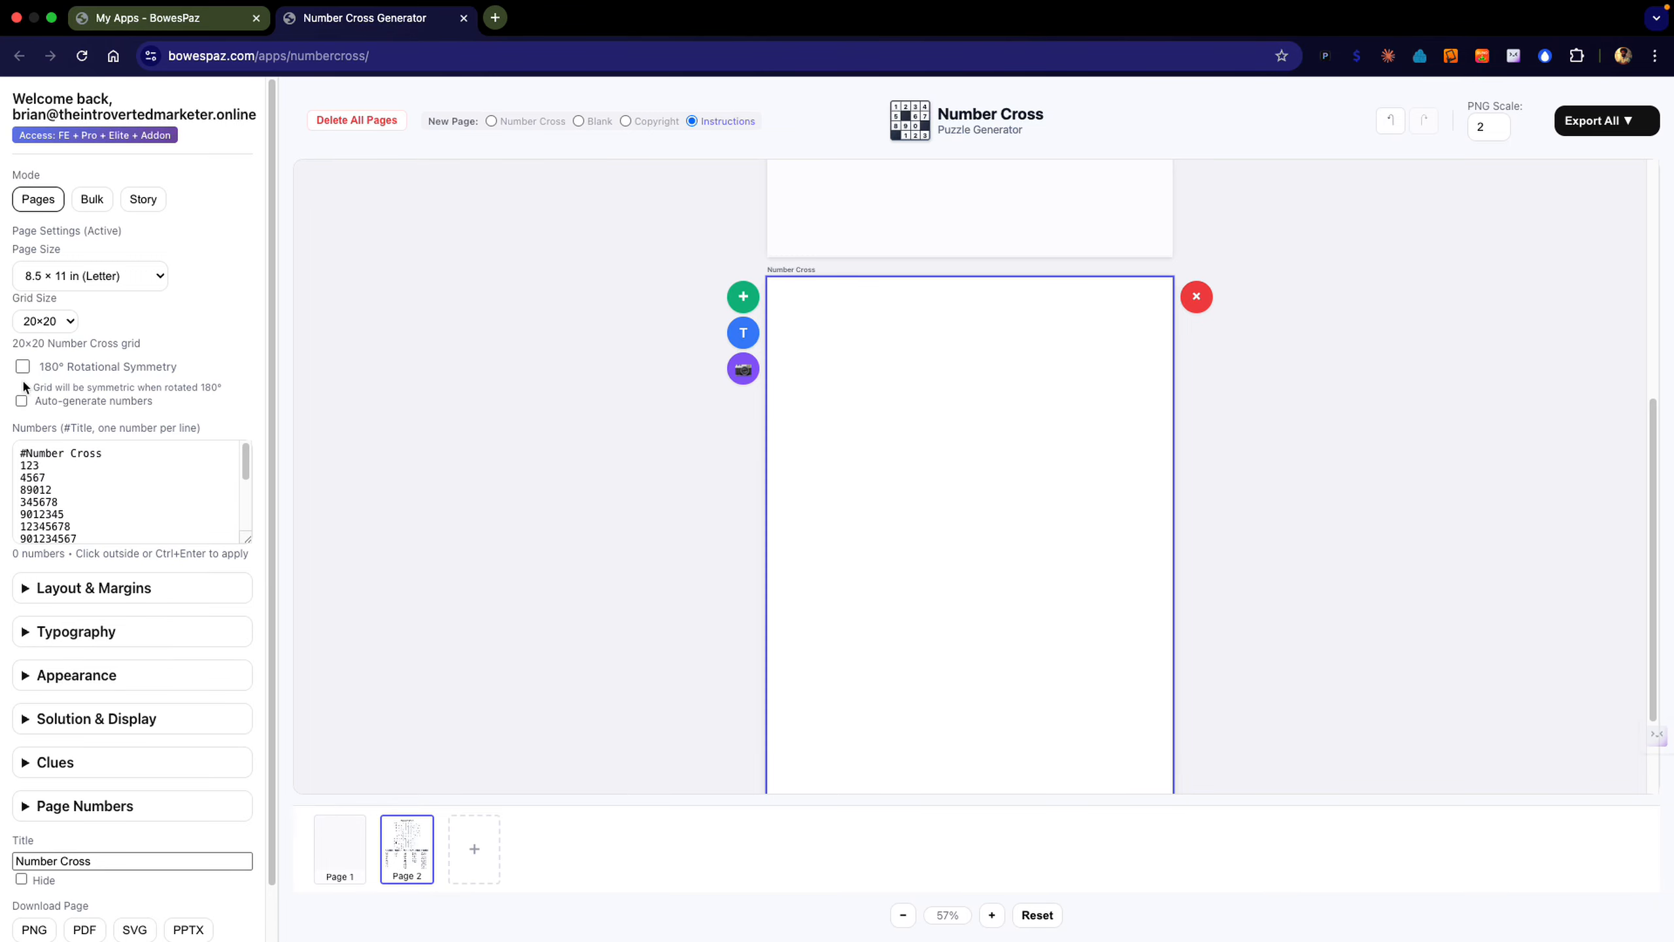
left_click(23, 369)
left_click(24, 369)
left_click(96, 501)
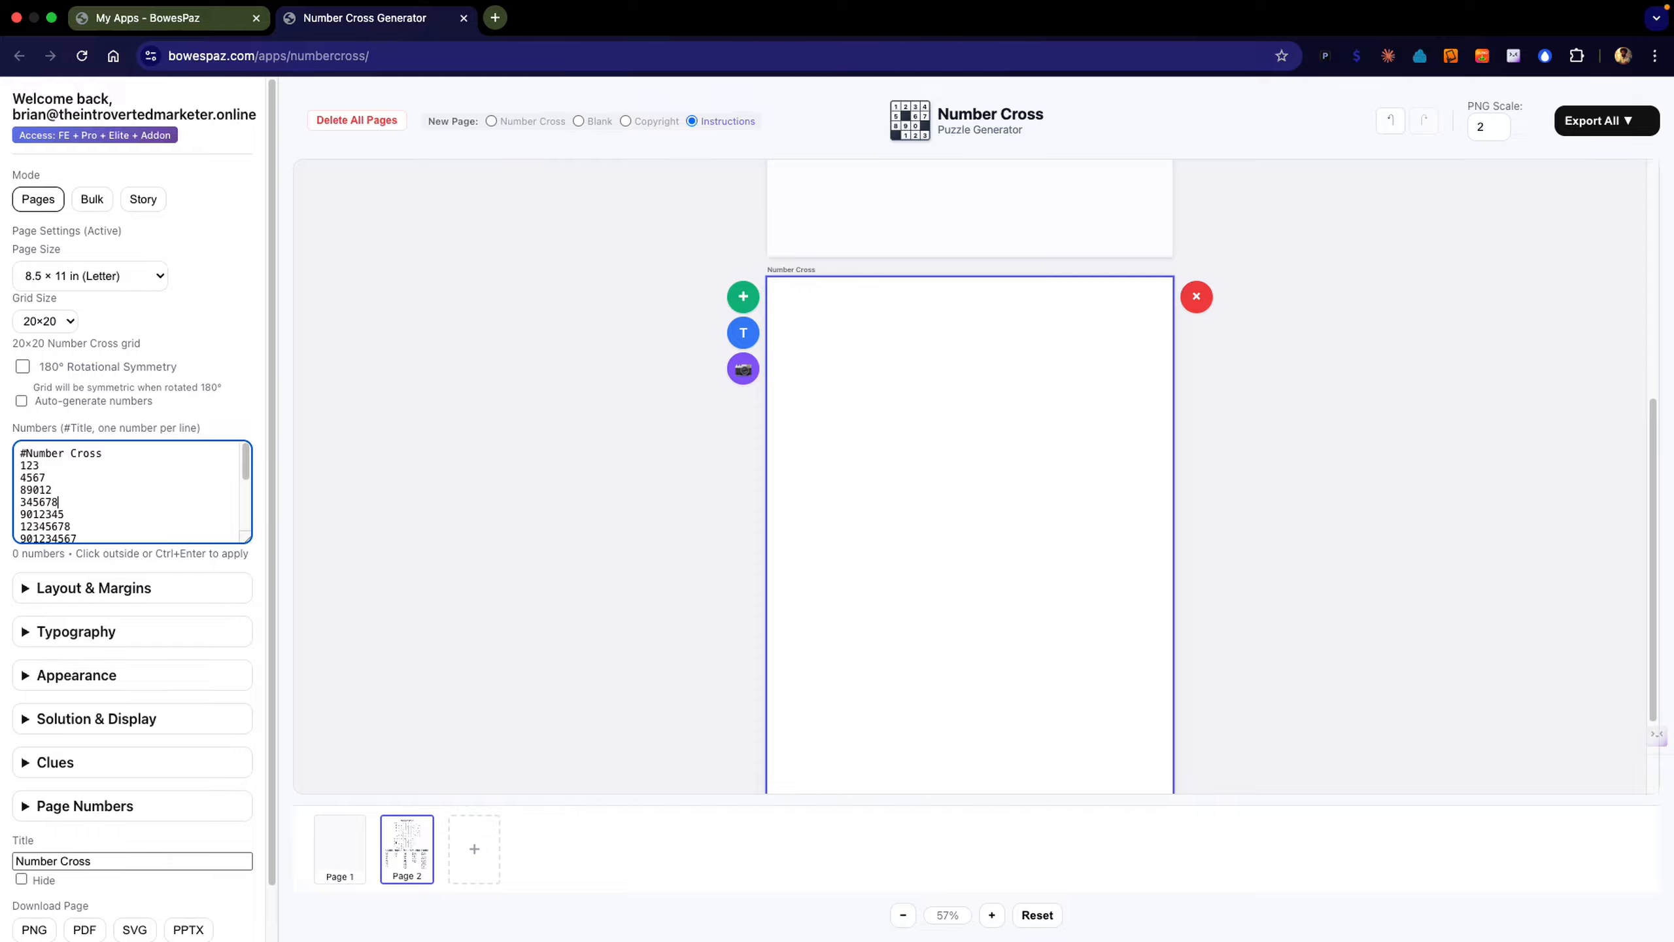
key("ctrl+Return")
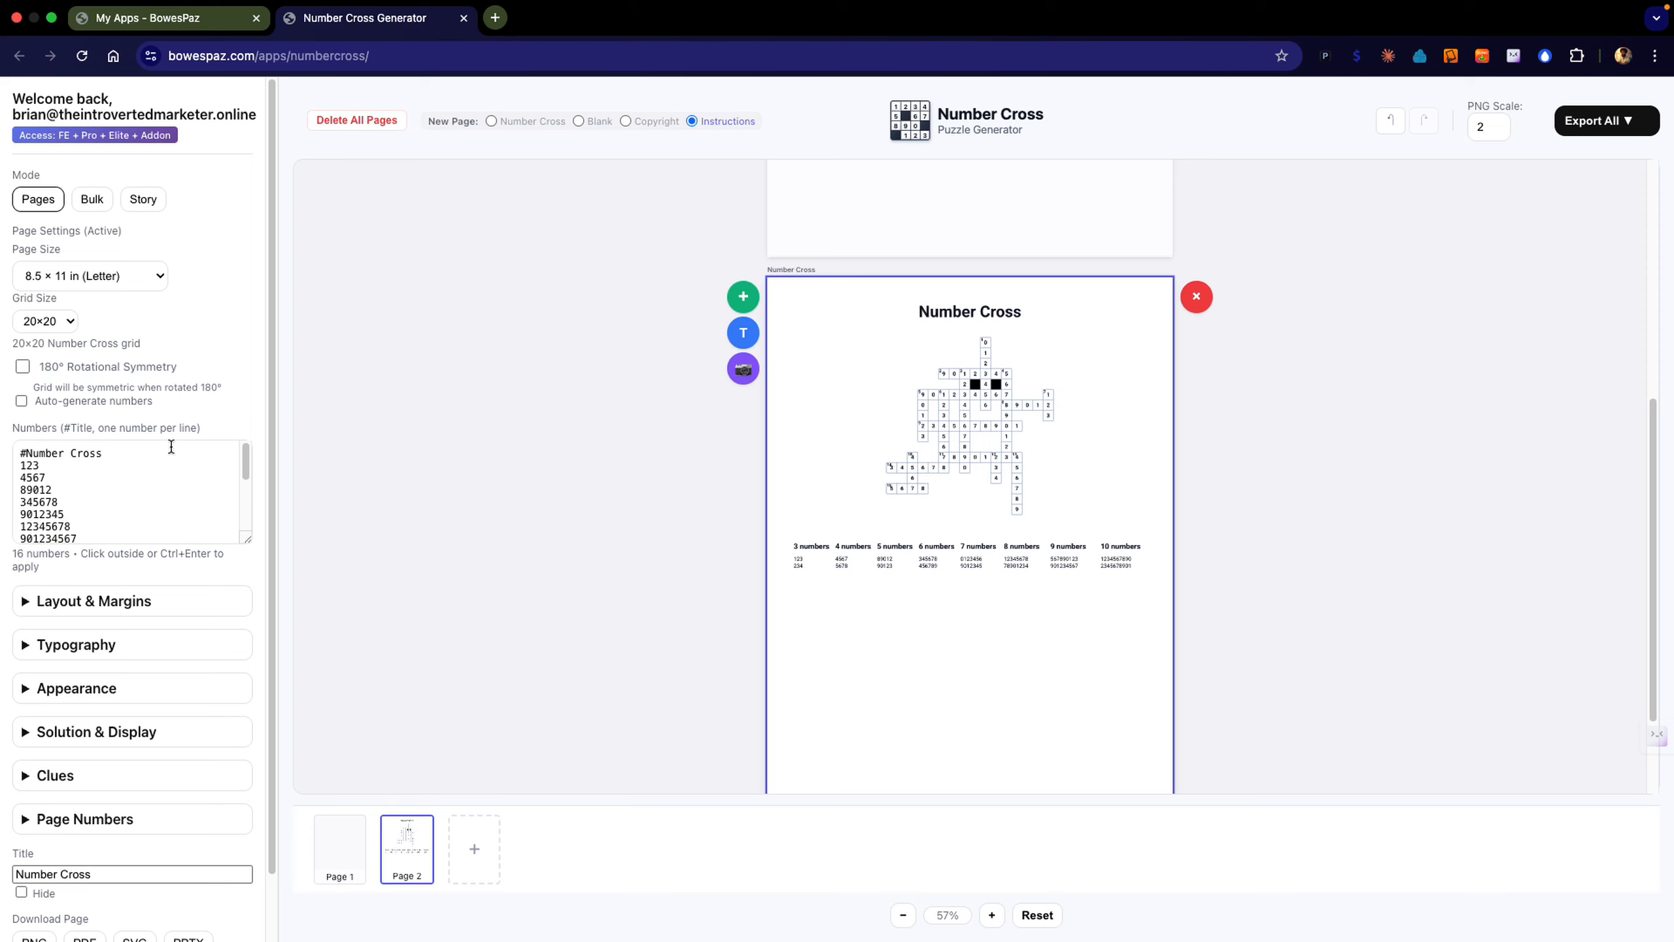
Alternate between auto-generated numbers and the custom list, leaving automatic generation on.
left_click(22, 401)
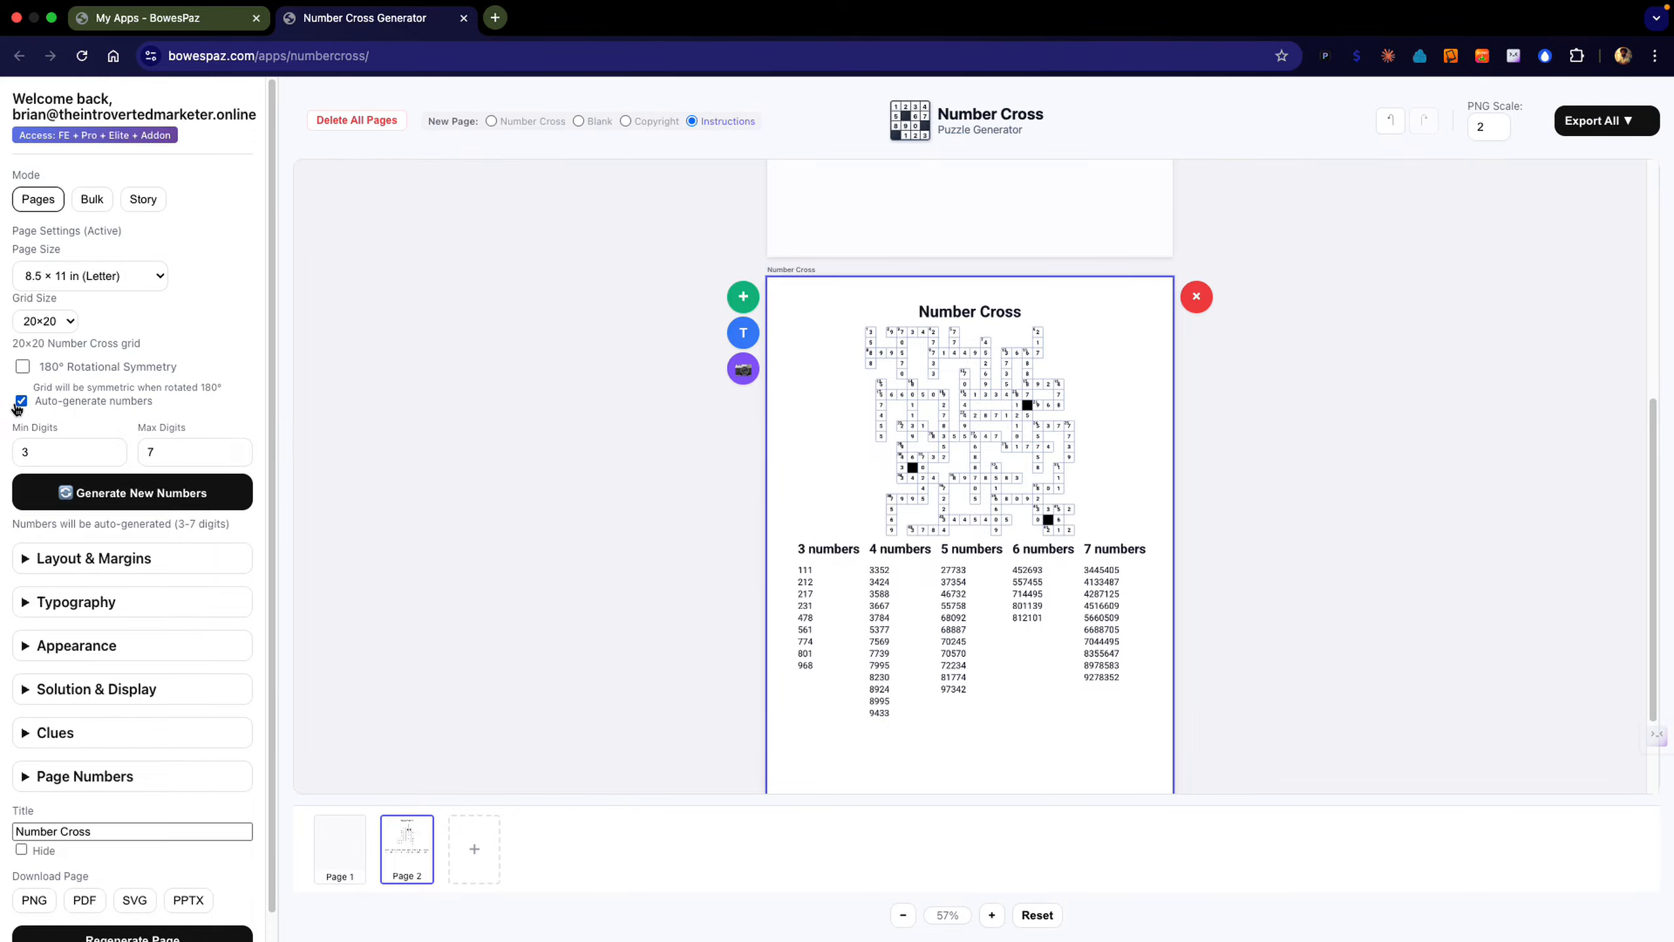
left_click(20, 402)
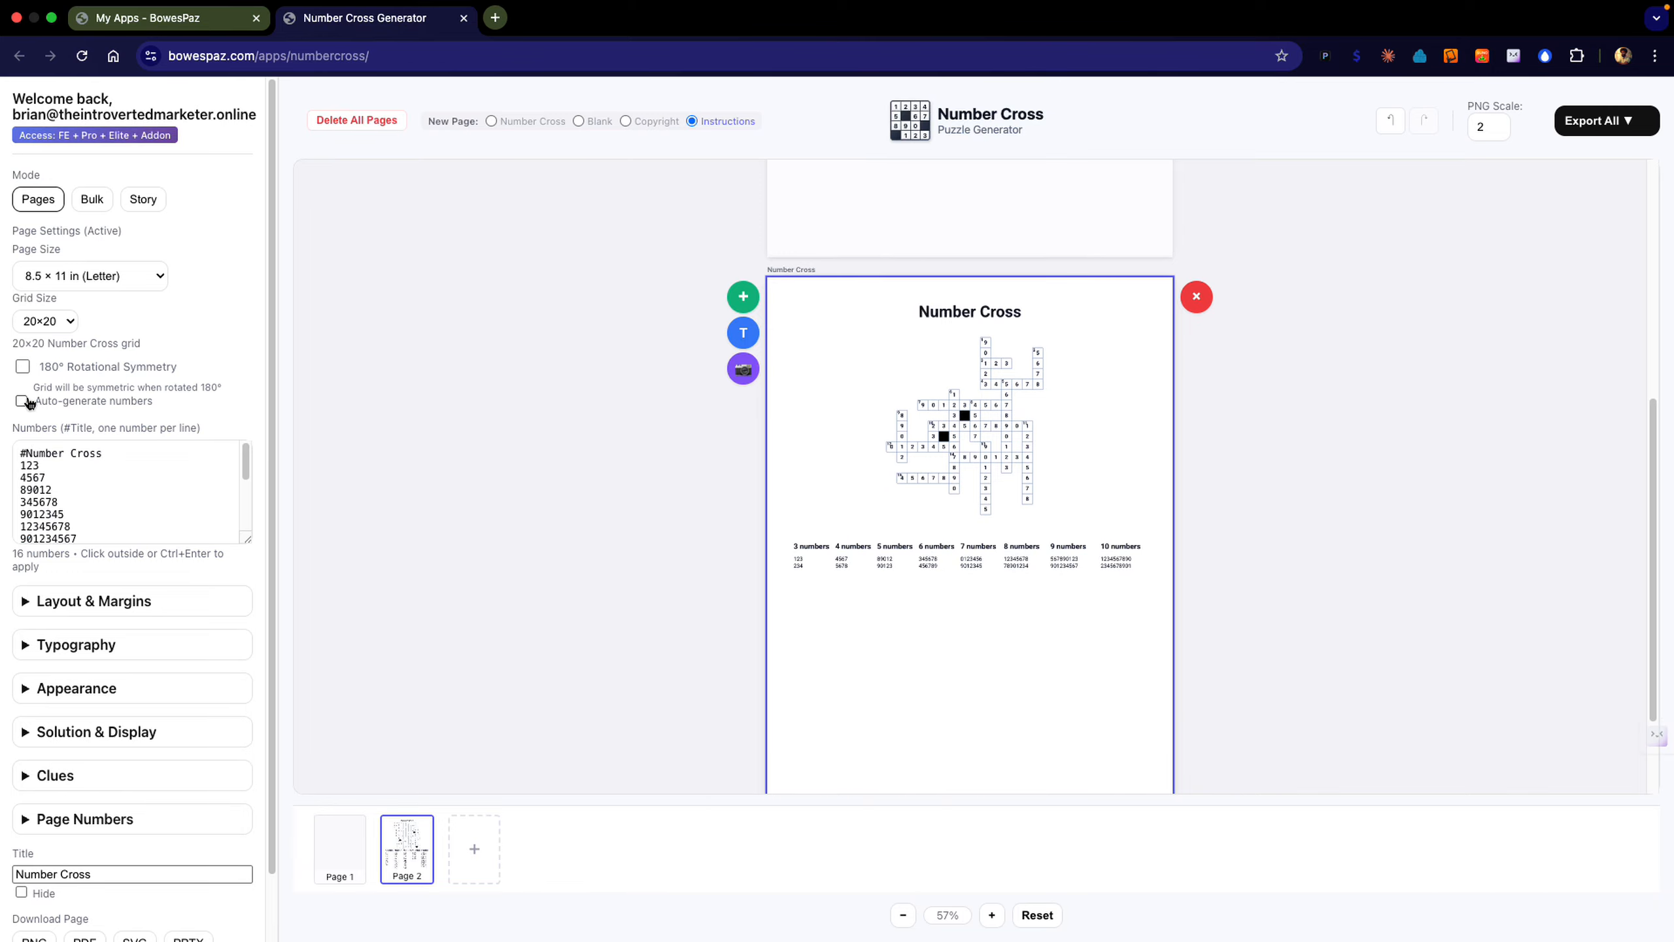
left_click(22, 401)
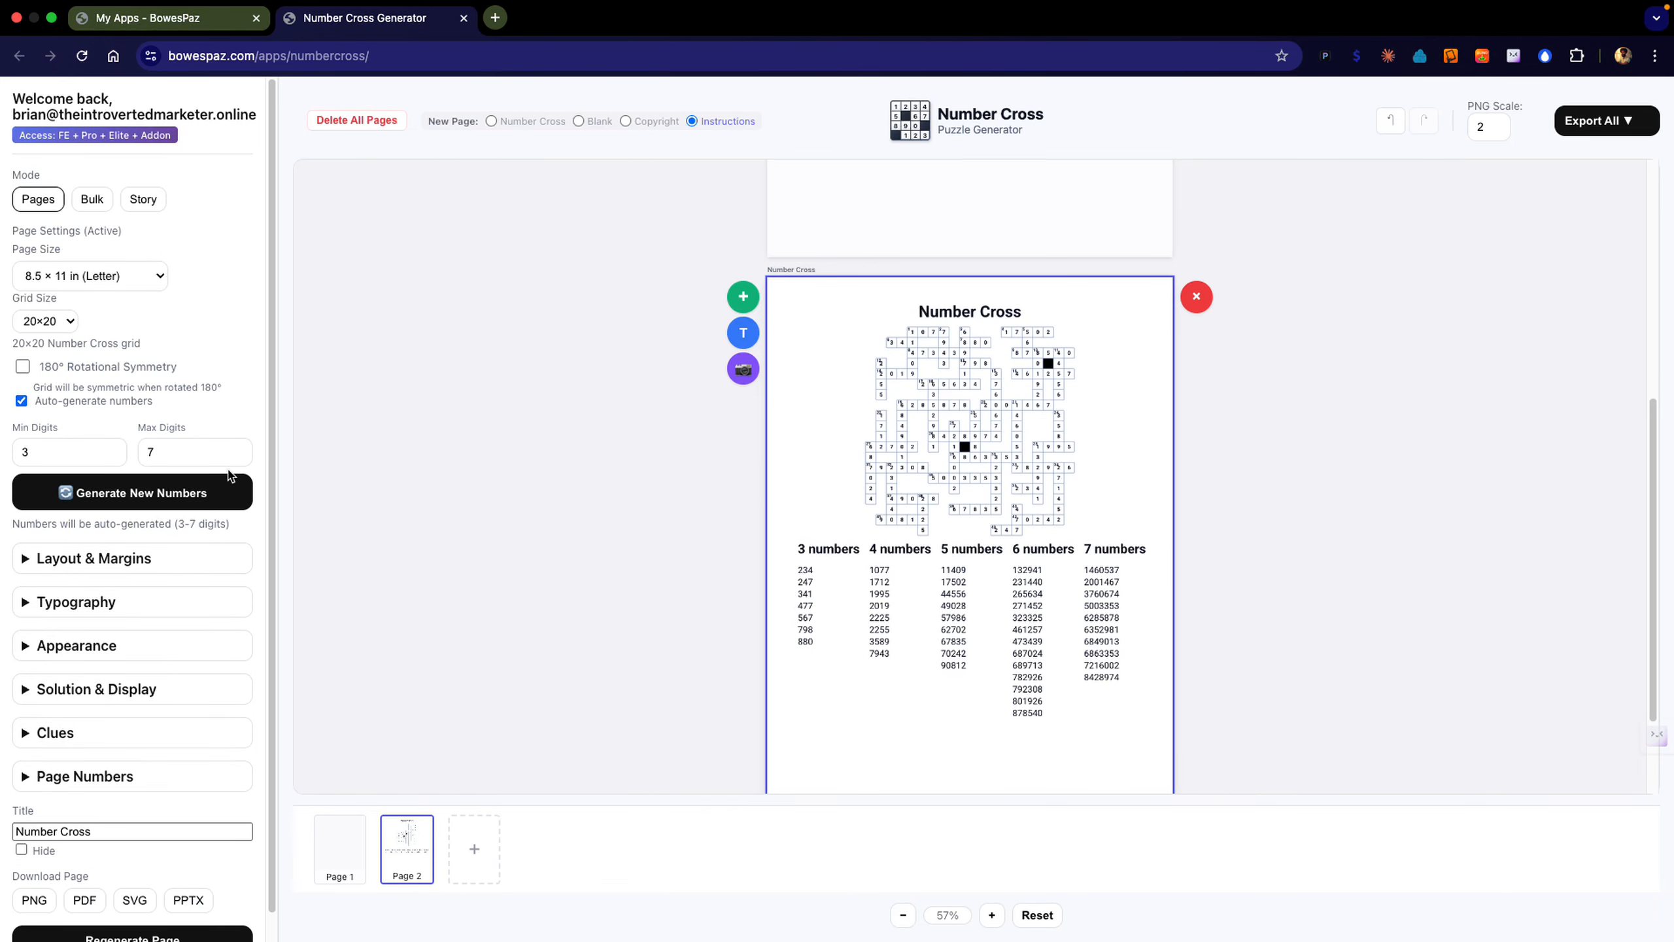
Examine the puzzle's layout and margin, typography and appearance settings.
scroll(206, 541, "down", 1)
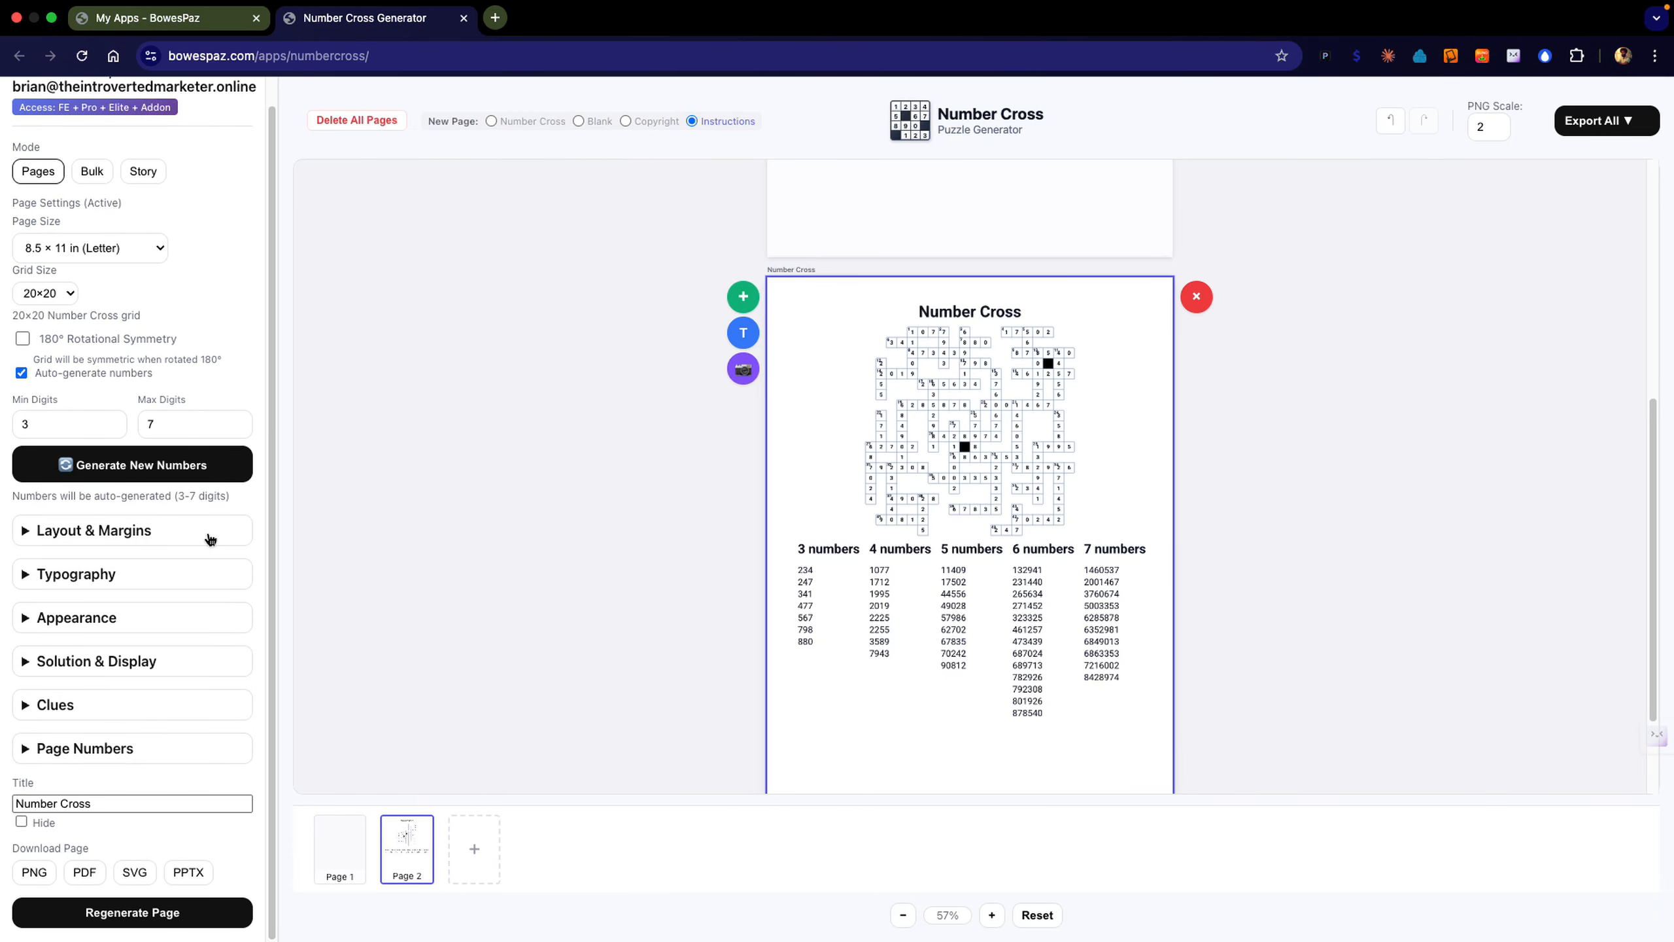
left_click(166, 533)
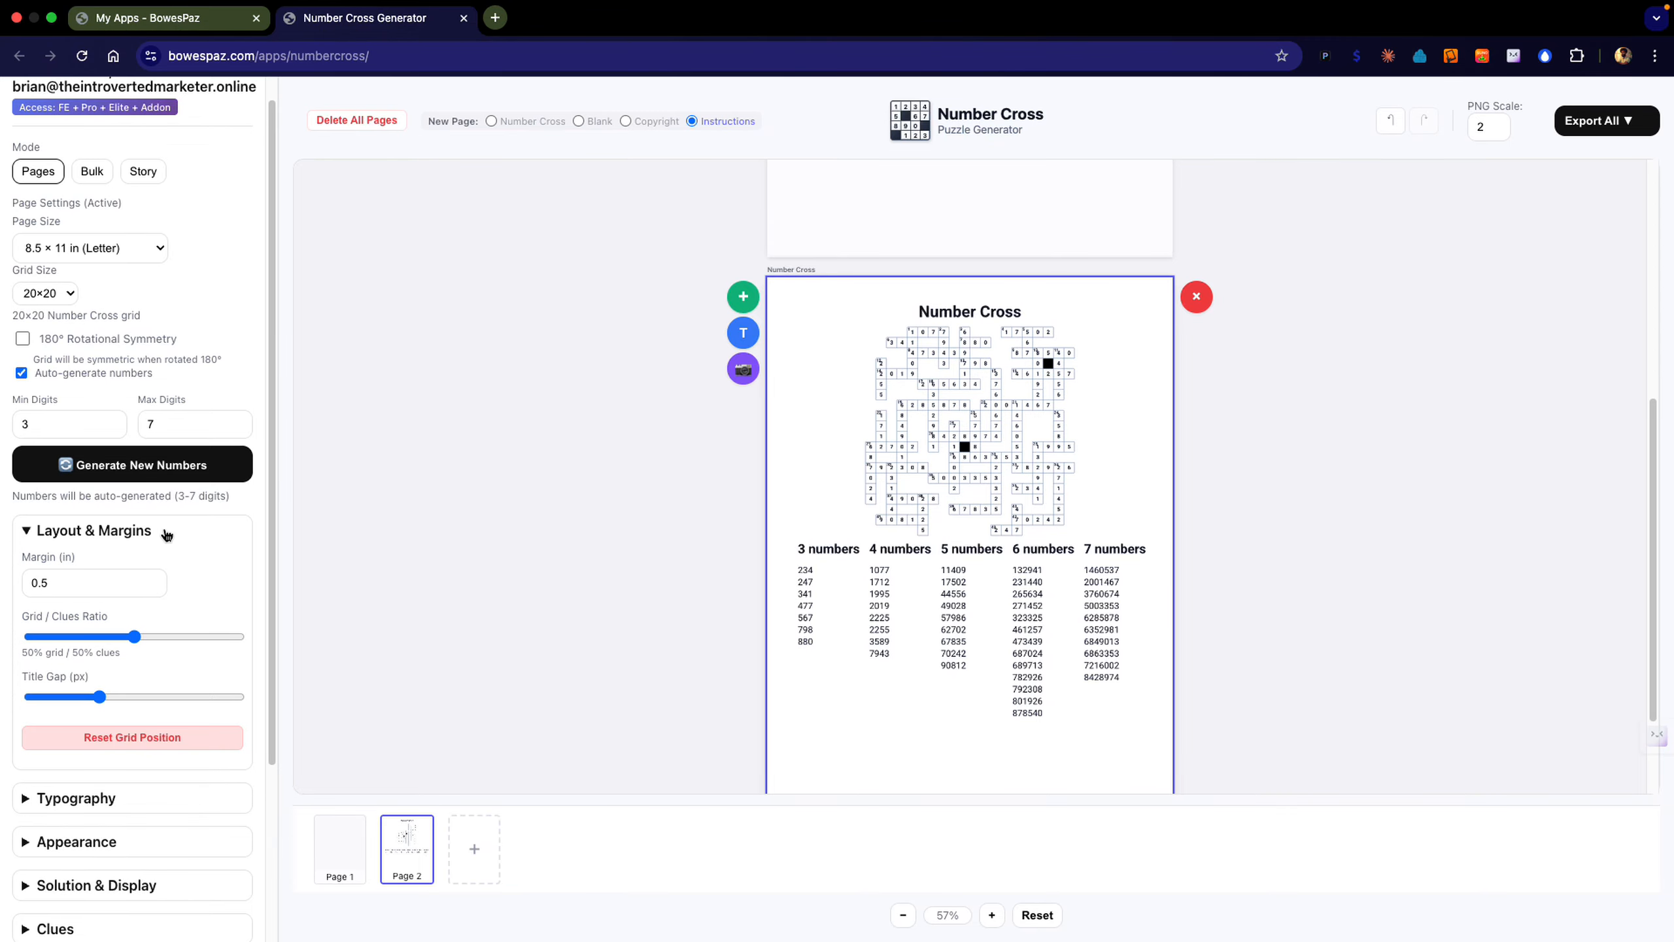
left_click(166, 533)
left_click(164, 583)
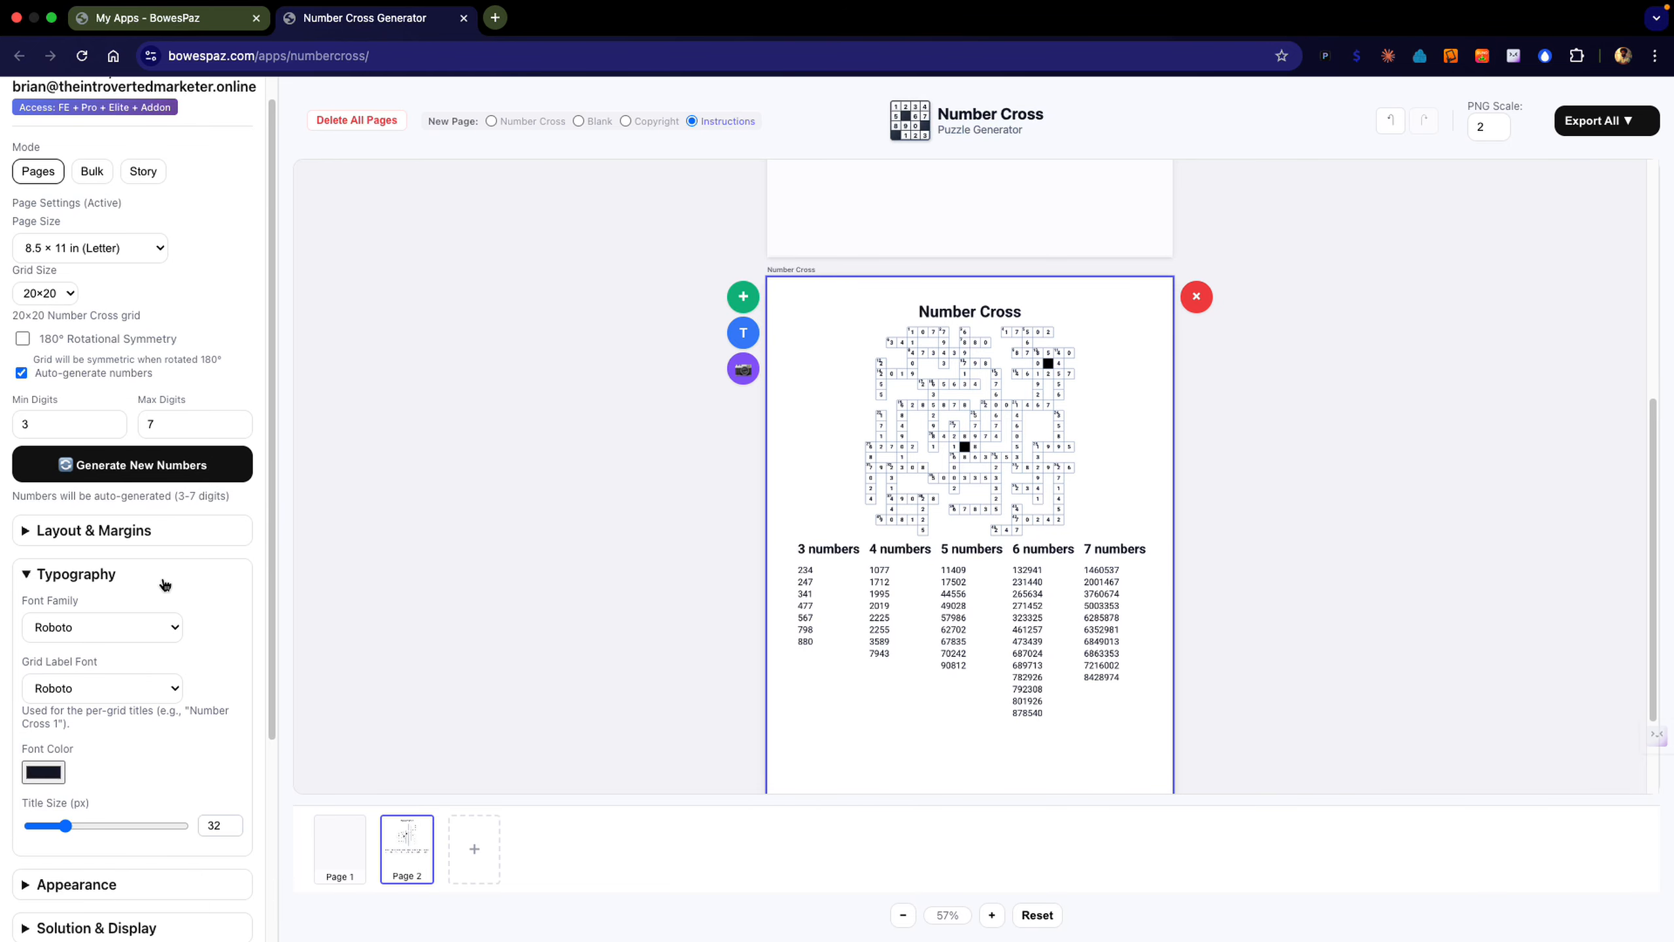
left_click(165, 584)
left_click(180, 620)
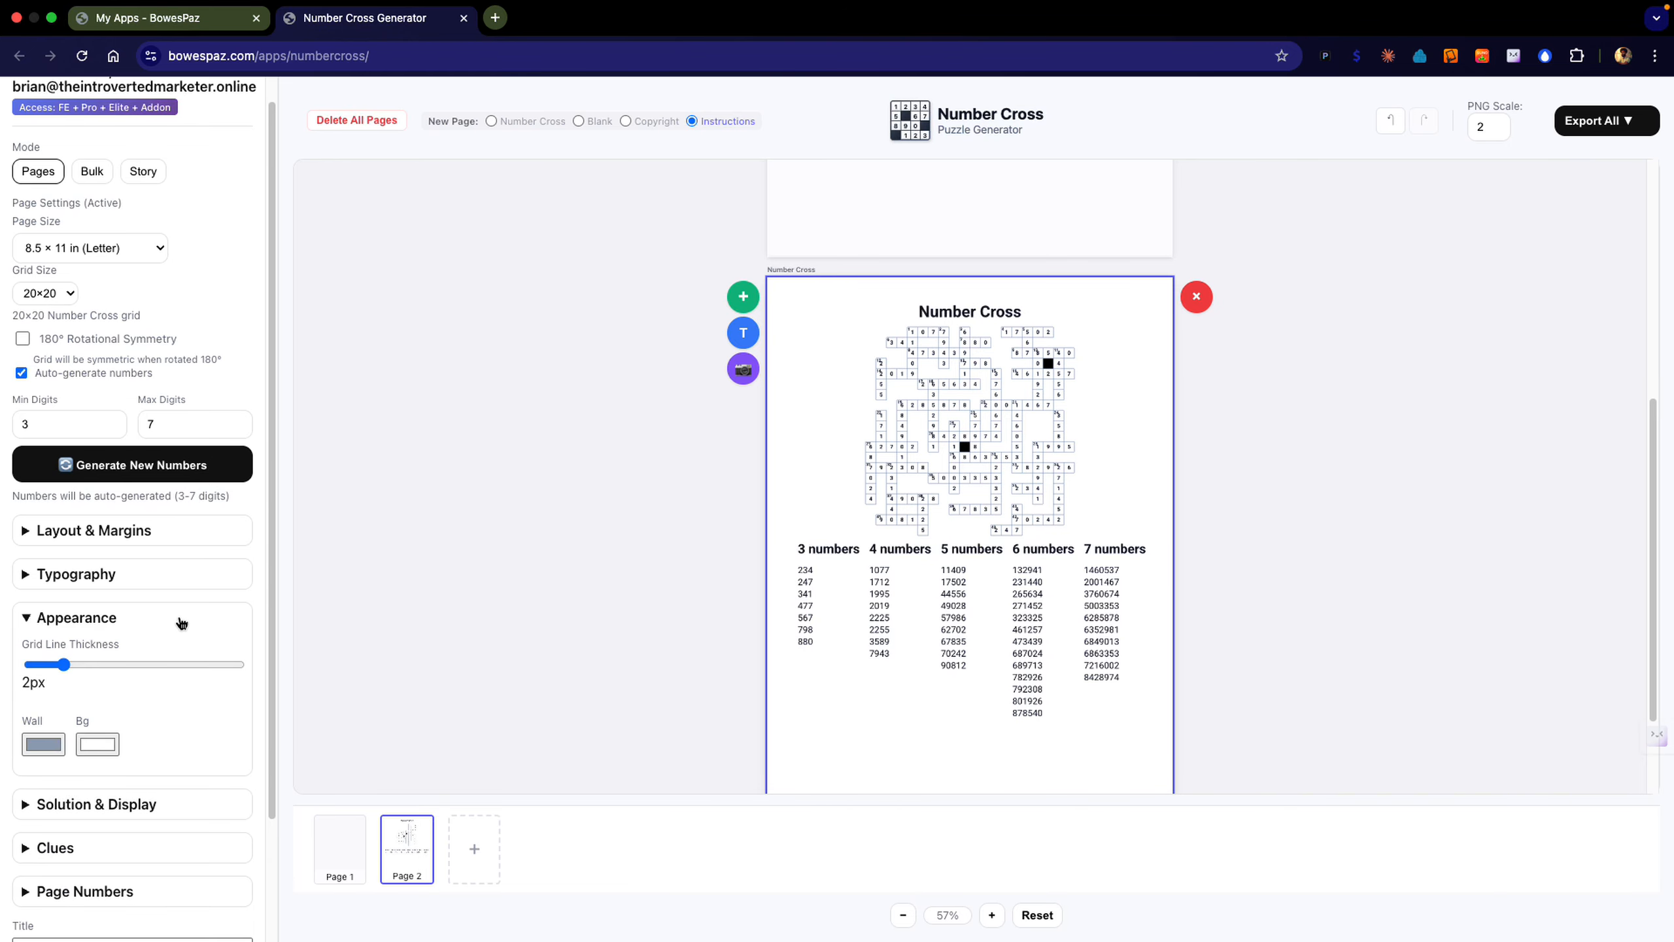
left_click(181, 621)
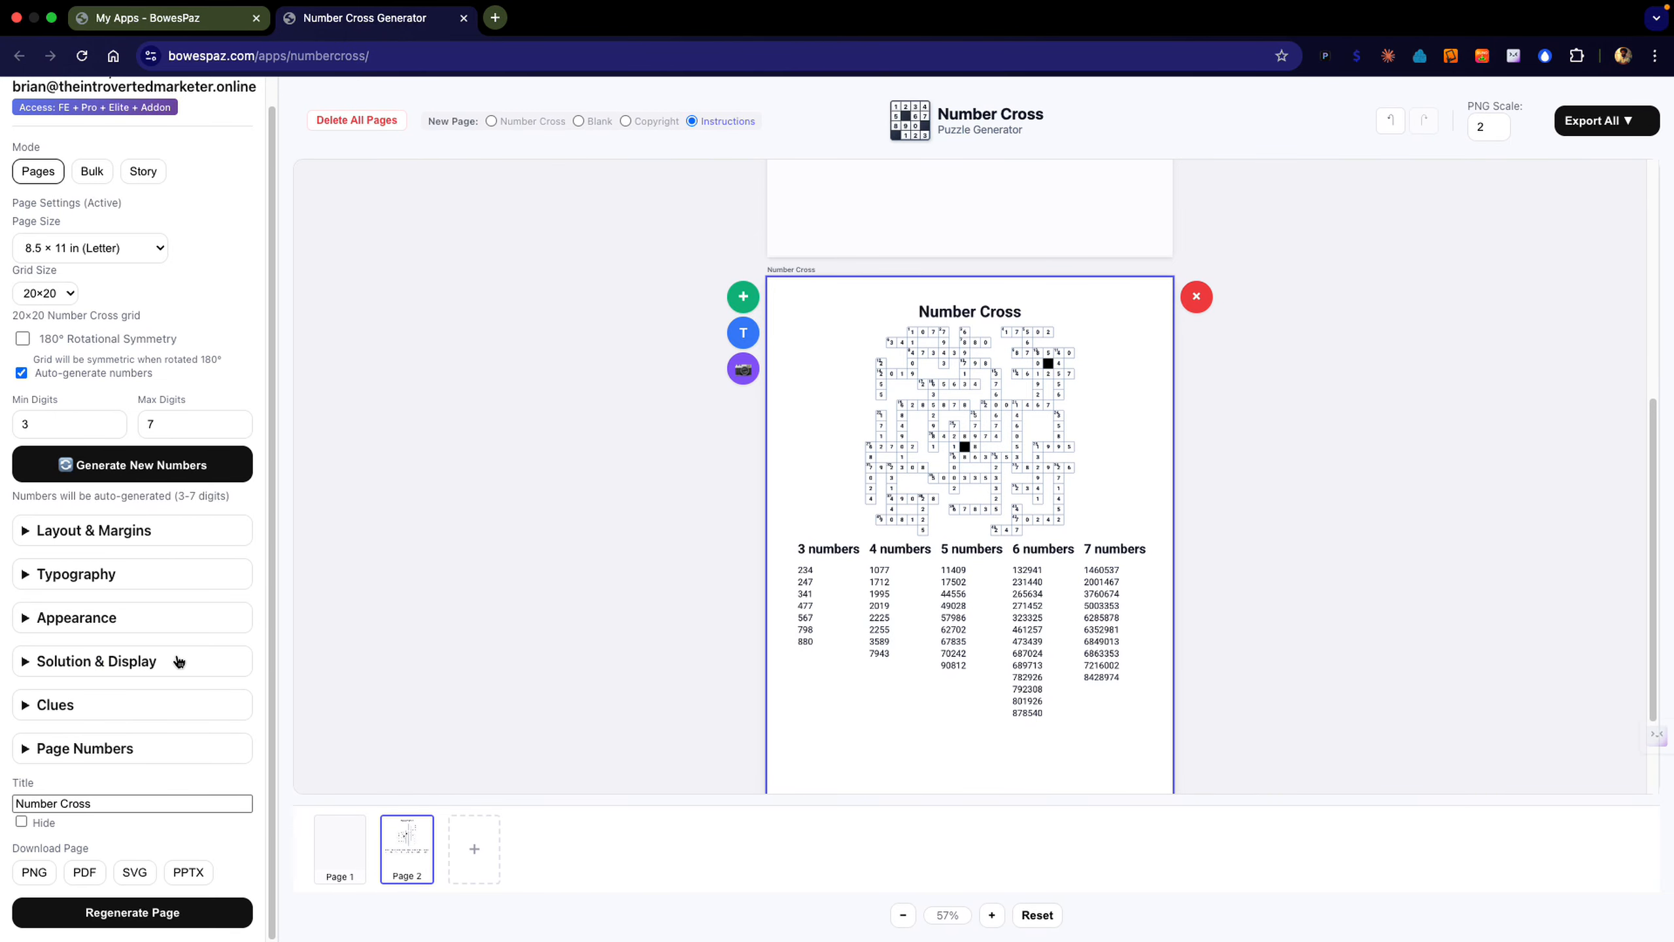
Try hiding the solution letters in the puzzle grid and turn them back on.
left_click(178, 662)
left_click(31, 690)
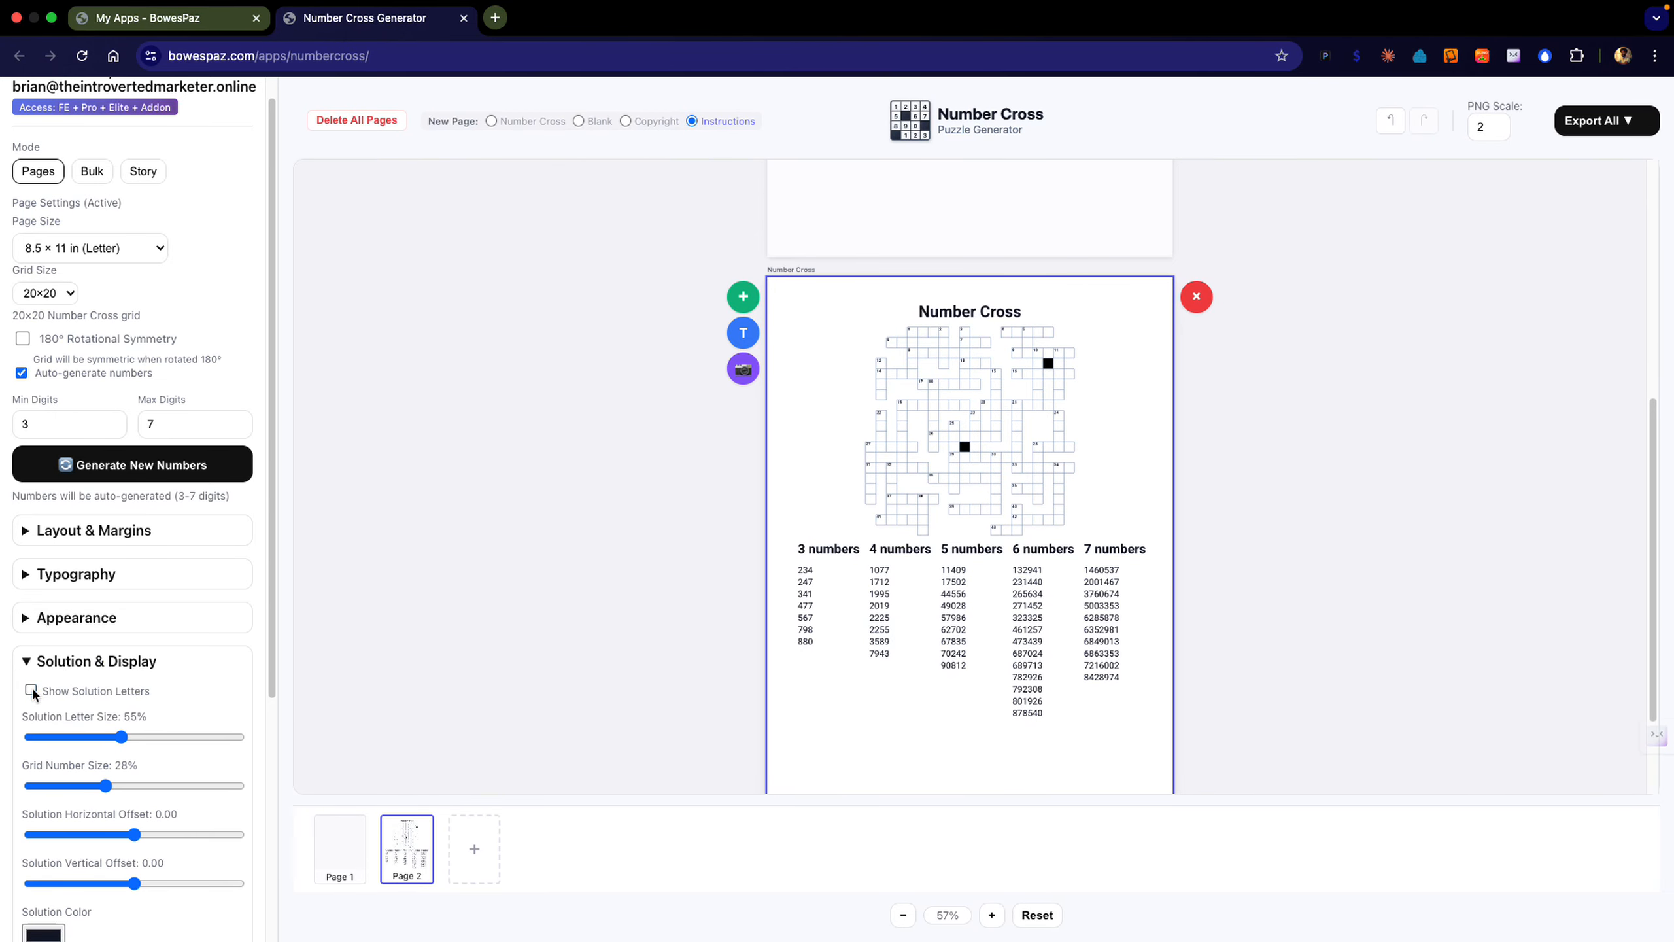
left_click(31, 690)
left_click(27, 660)
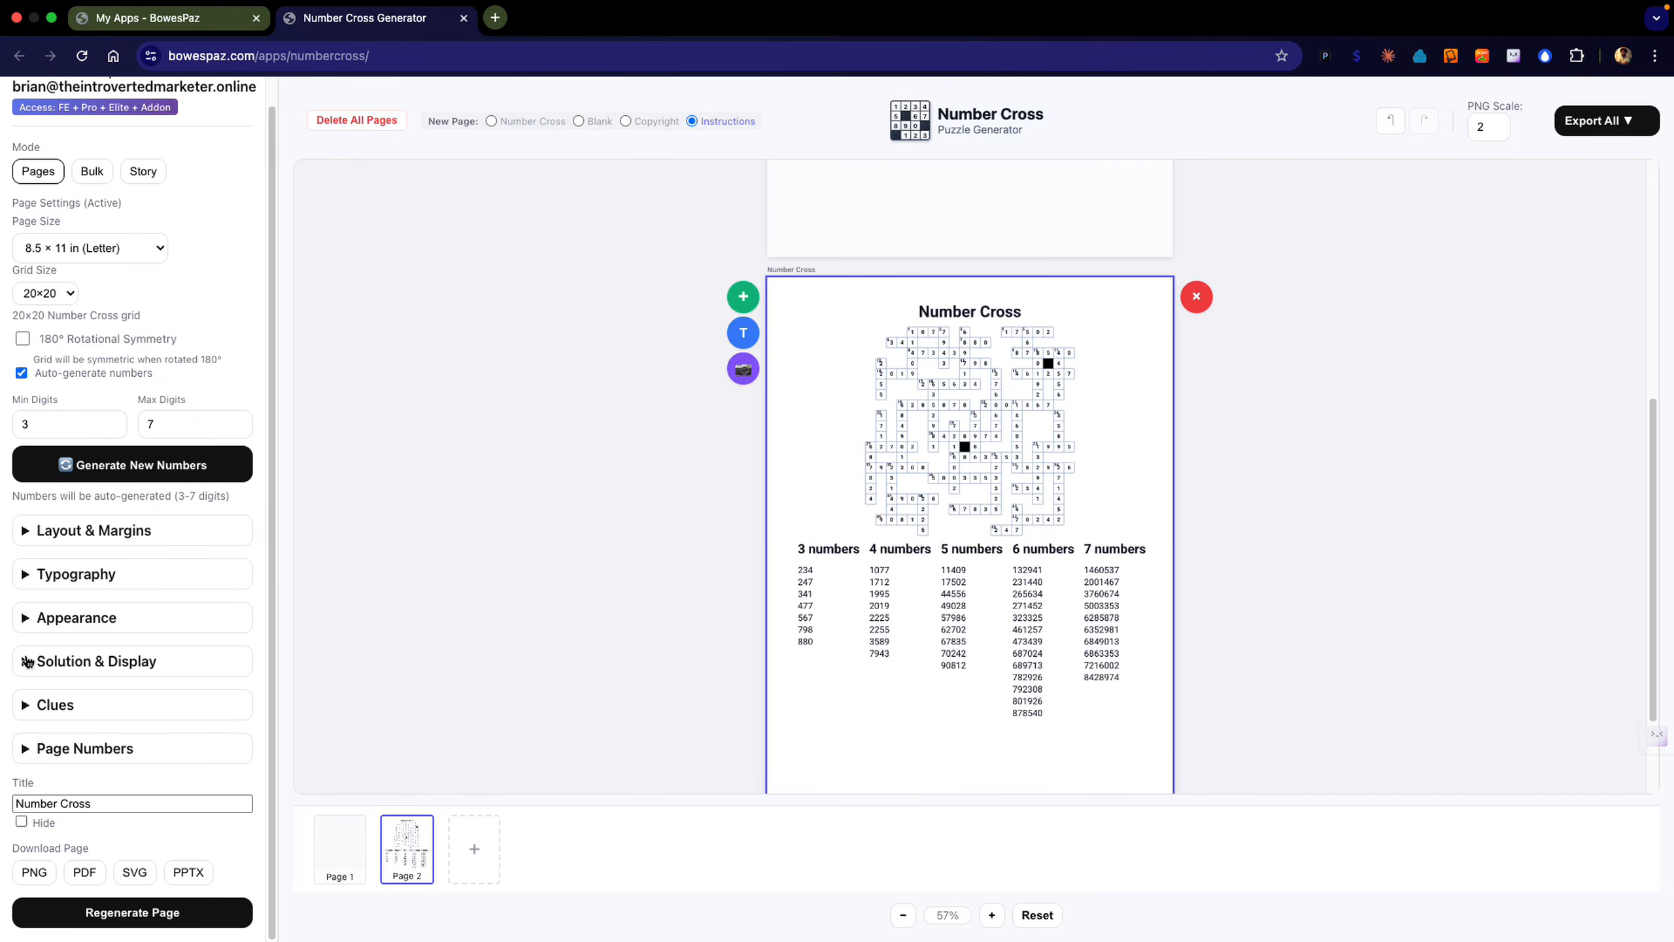
Examine the clue settings for font sizes, grid gap and columns.
left_click(36, 706)
scroll(171, 721, "down", 4)
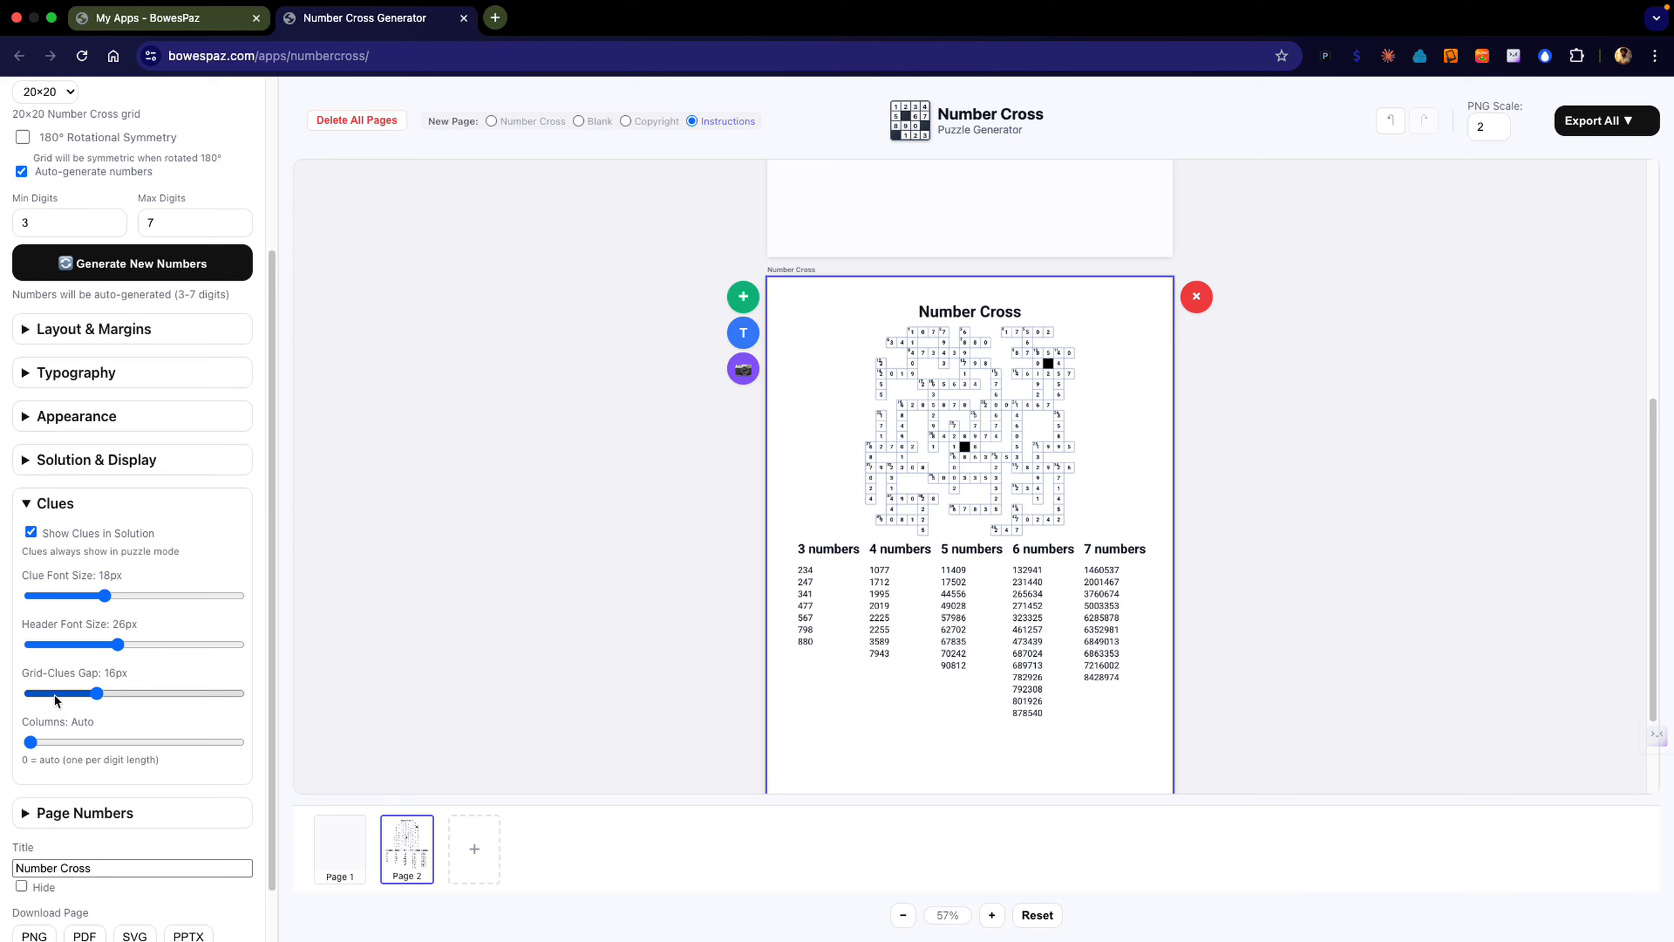
left_click(26, 505)
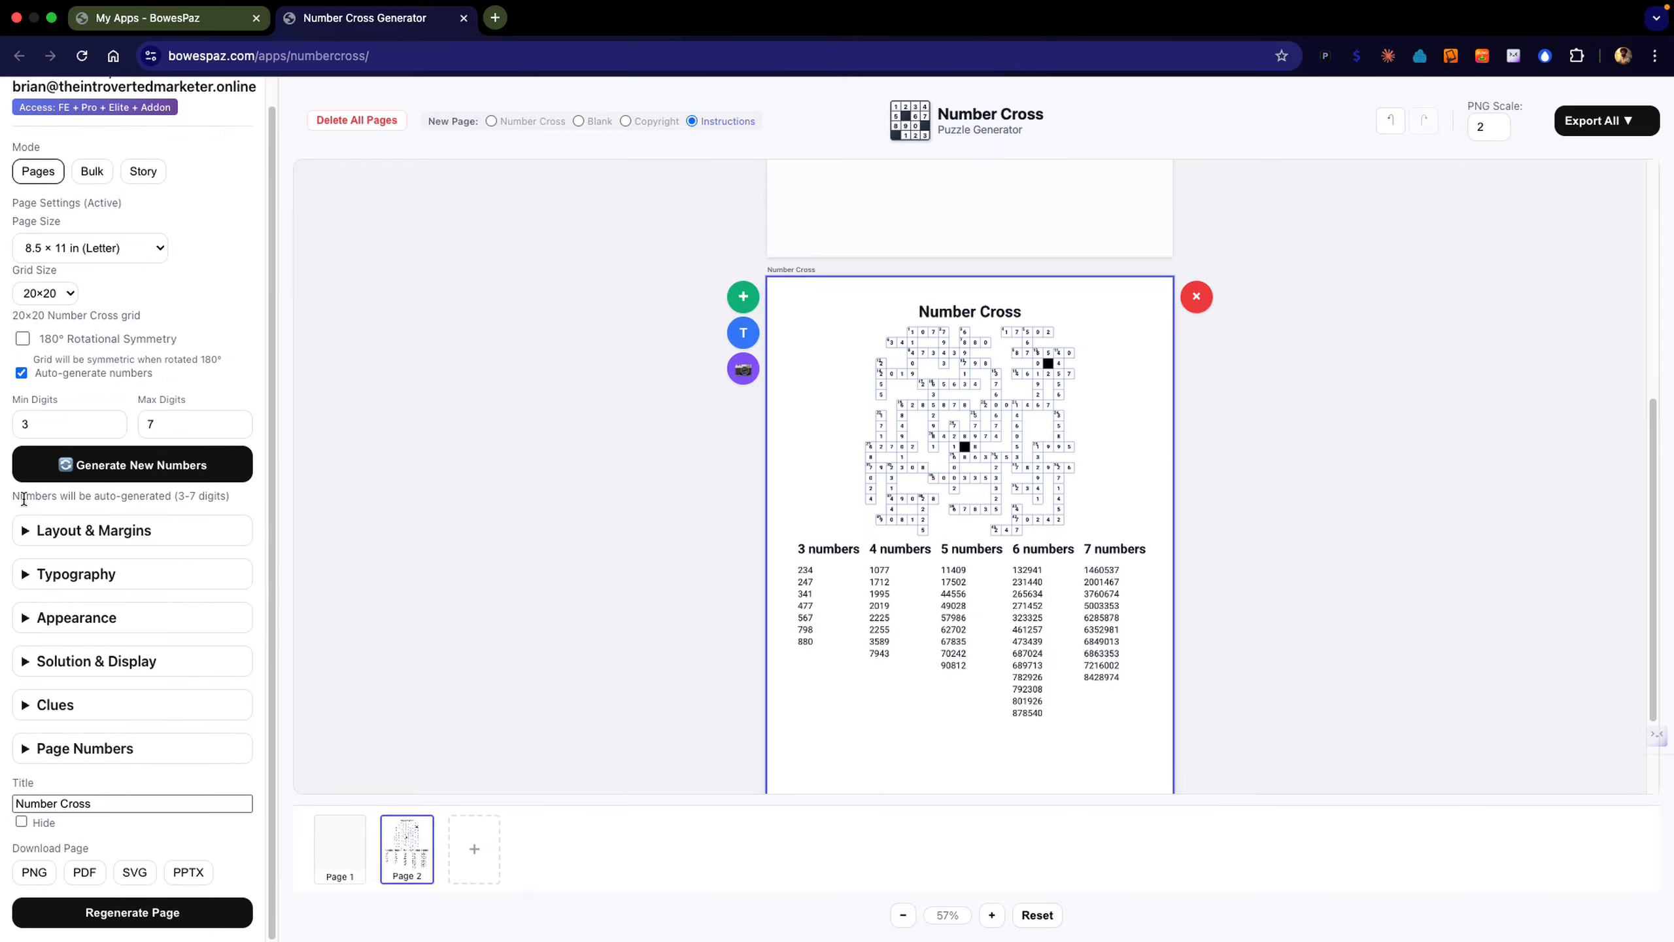
Turn on page numbers, keeping the Center position and the Roboto font.
left_click(56, 759)
left_click(30, 776)
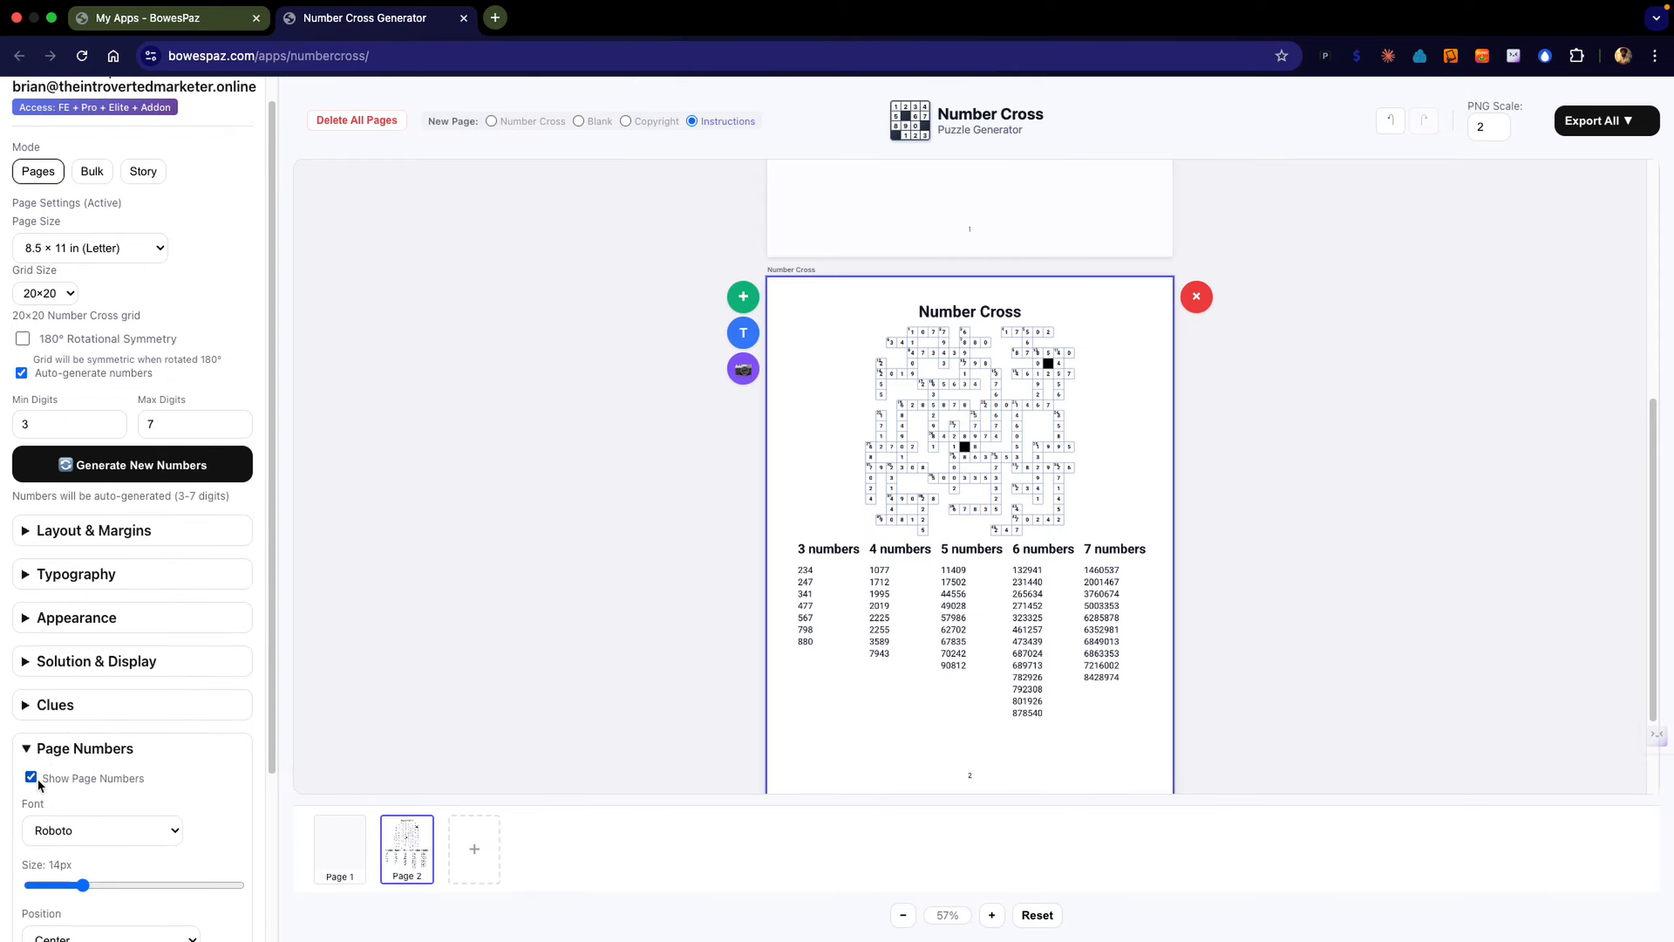
left_click(26, 749)
left_click(26, 750)
scroll(30, 748, "down", 3)
left_click(78, 751)
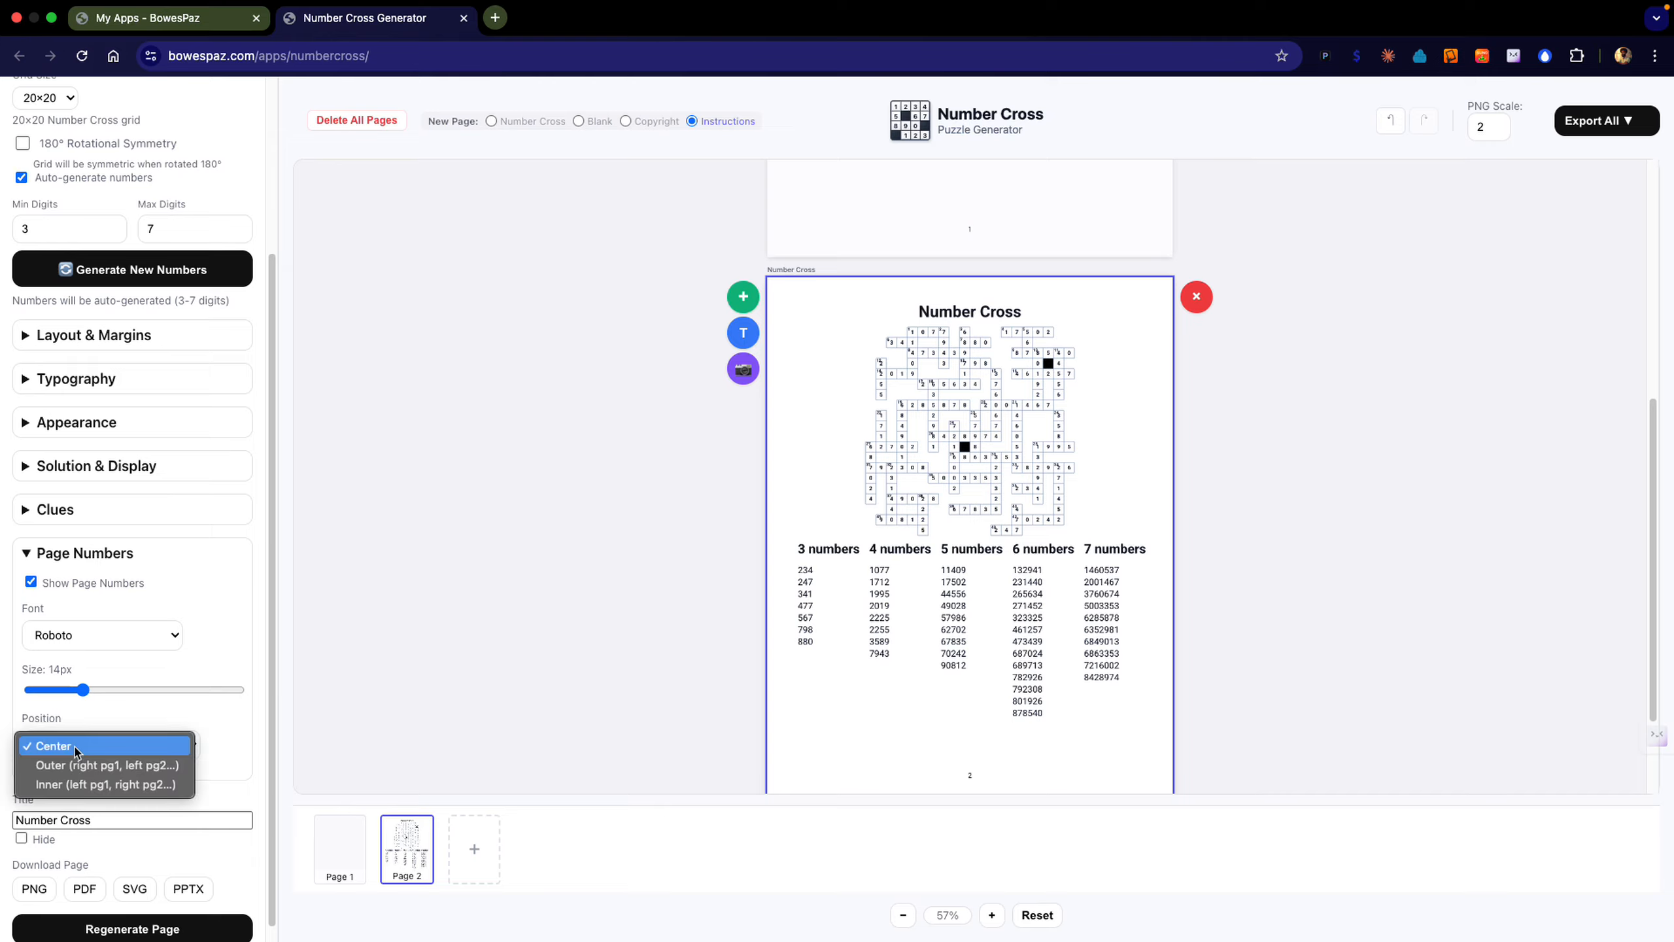
left_click(79, 745)
left_click(98, 643)
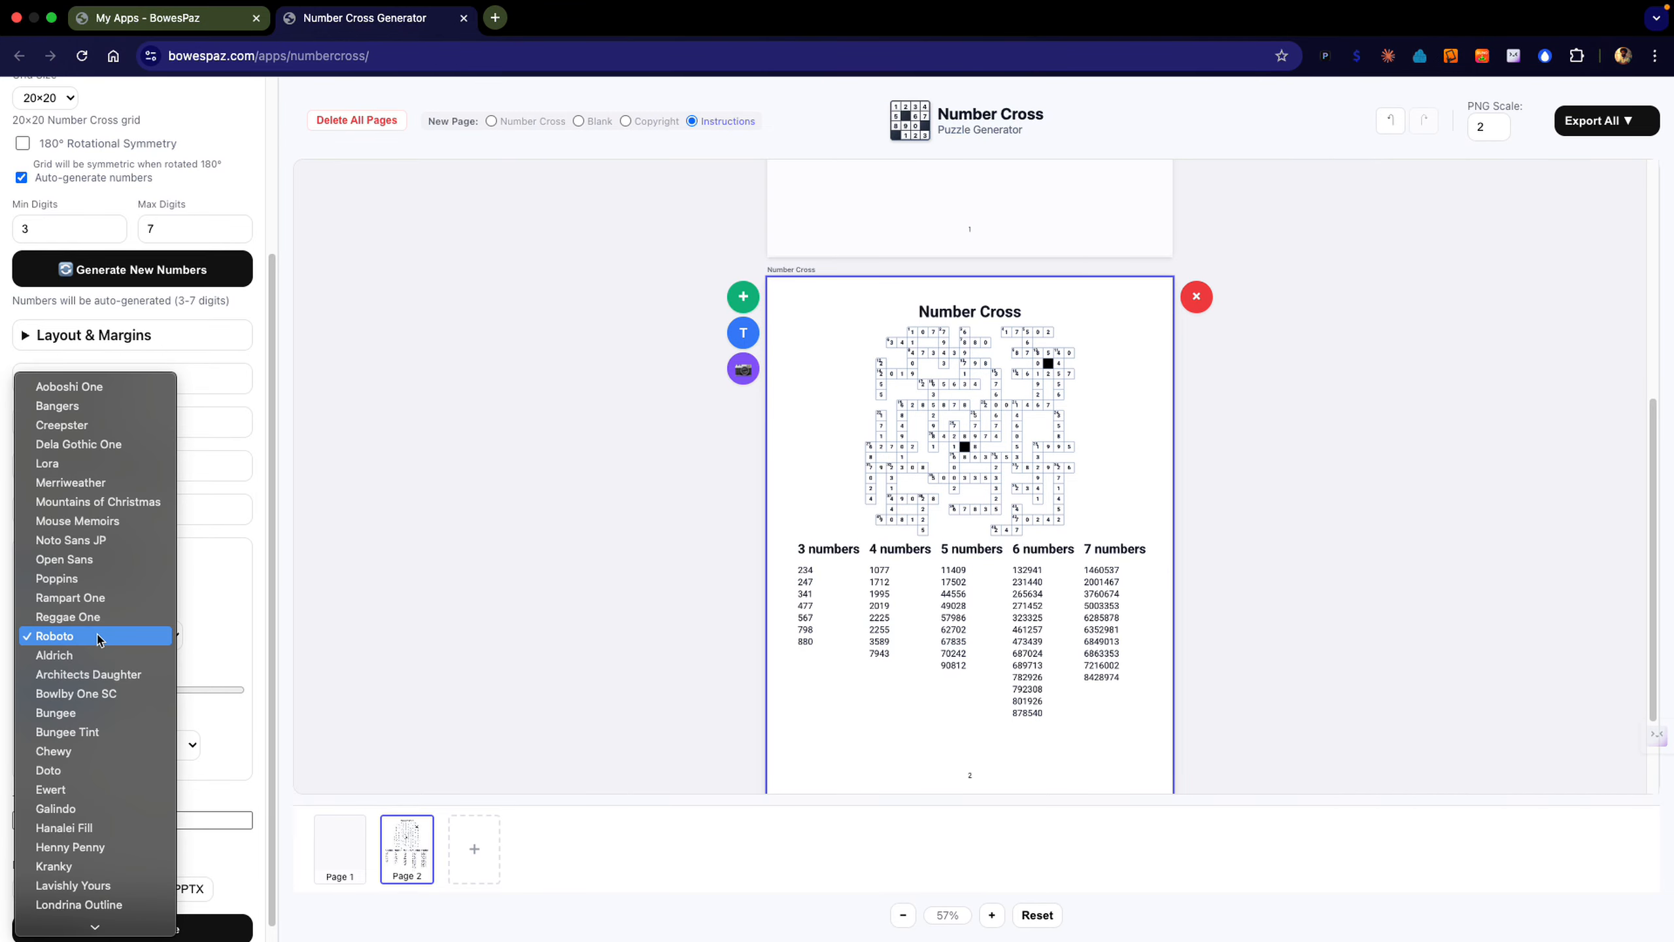
left_click(92, 637)
left_click(29, 554)
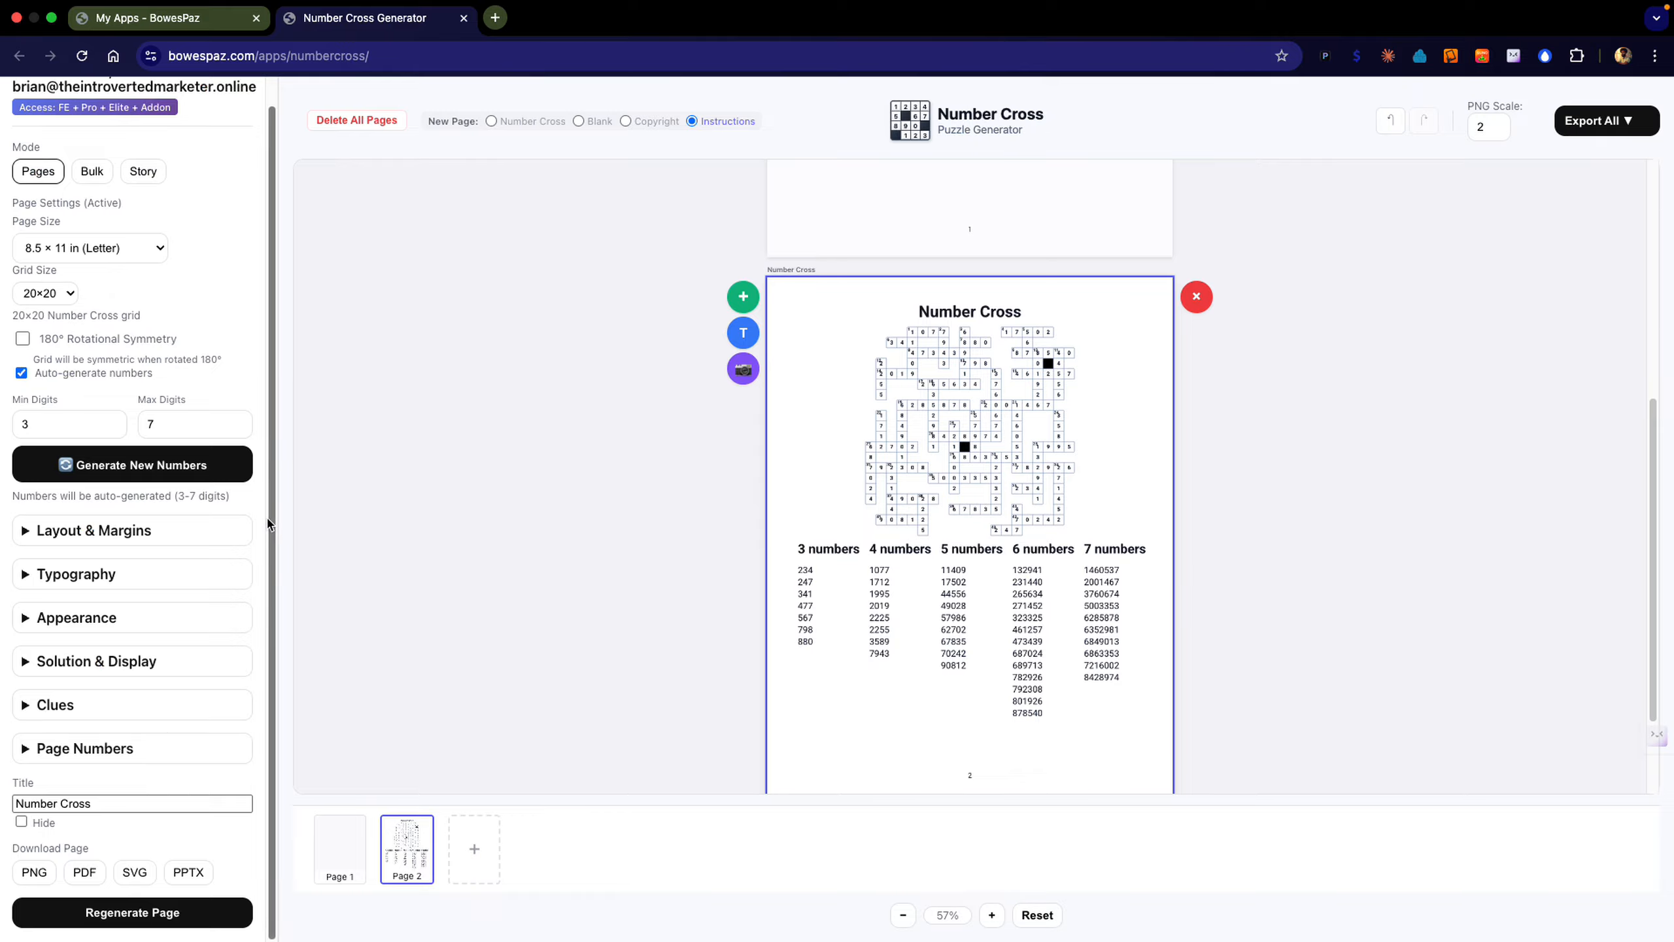
Switch to Bulk mode and set the grid size to 20×20.
scroll(561, 476, "up", 7)
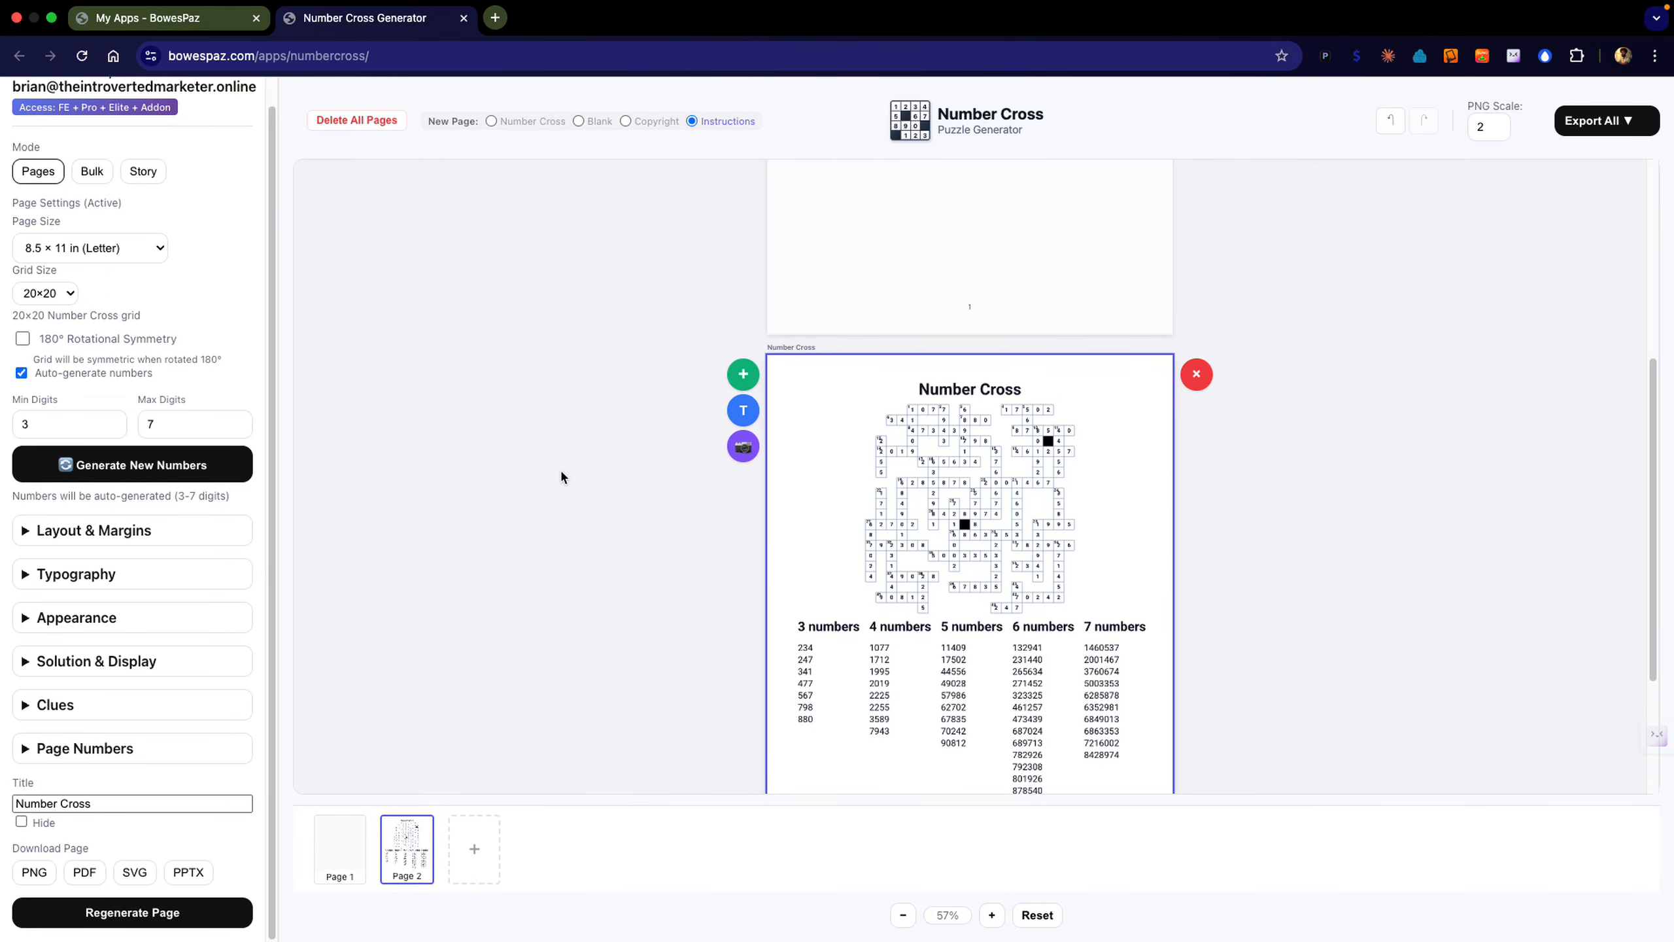
scroll(562, 474, "down", 3)
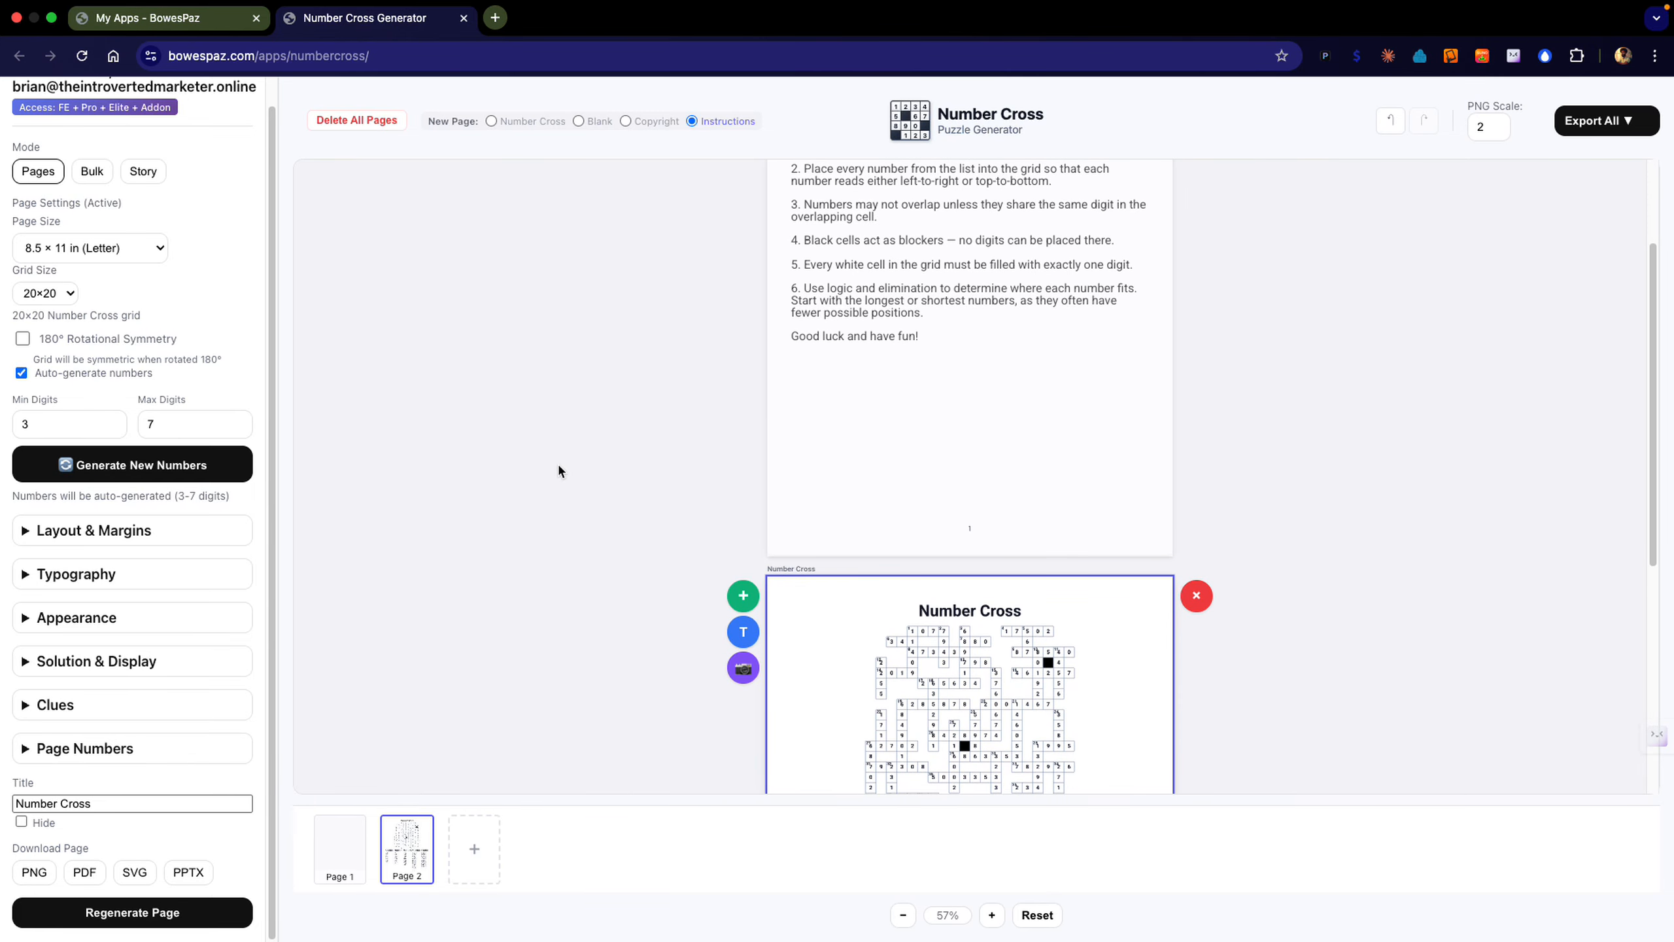
left_click(87, 174)
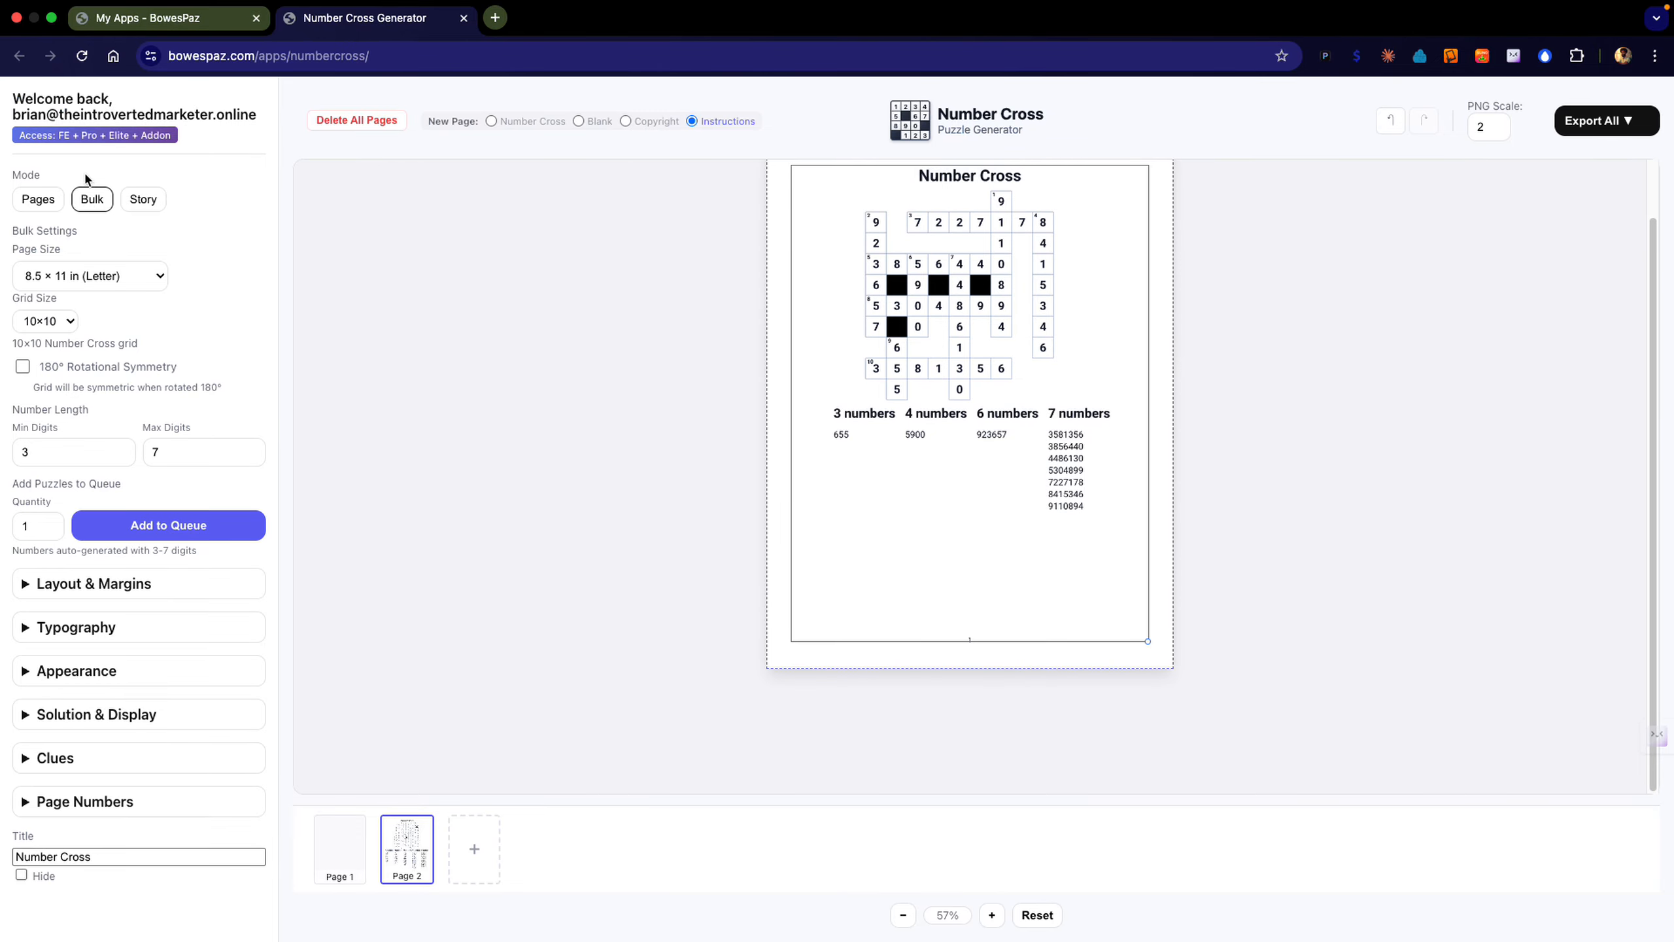
left_click(56, 321)
left_click(33, 513)
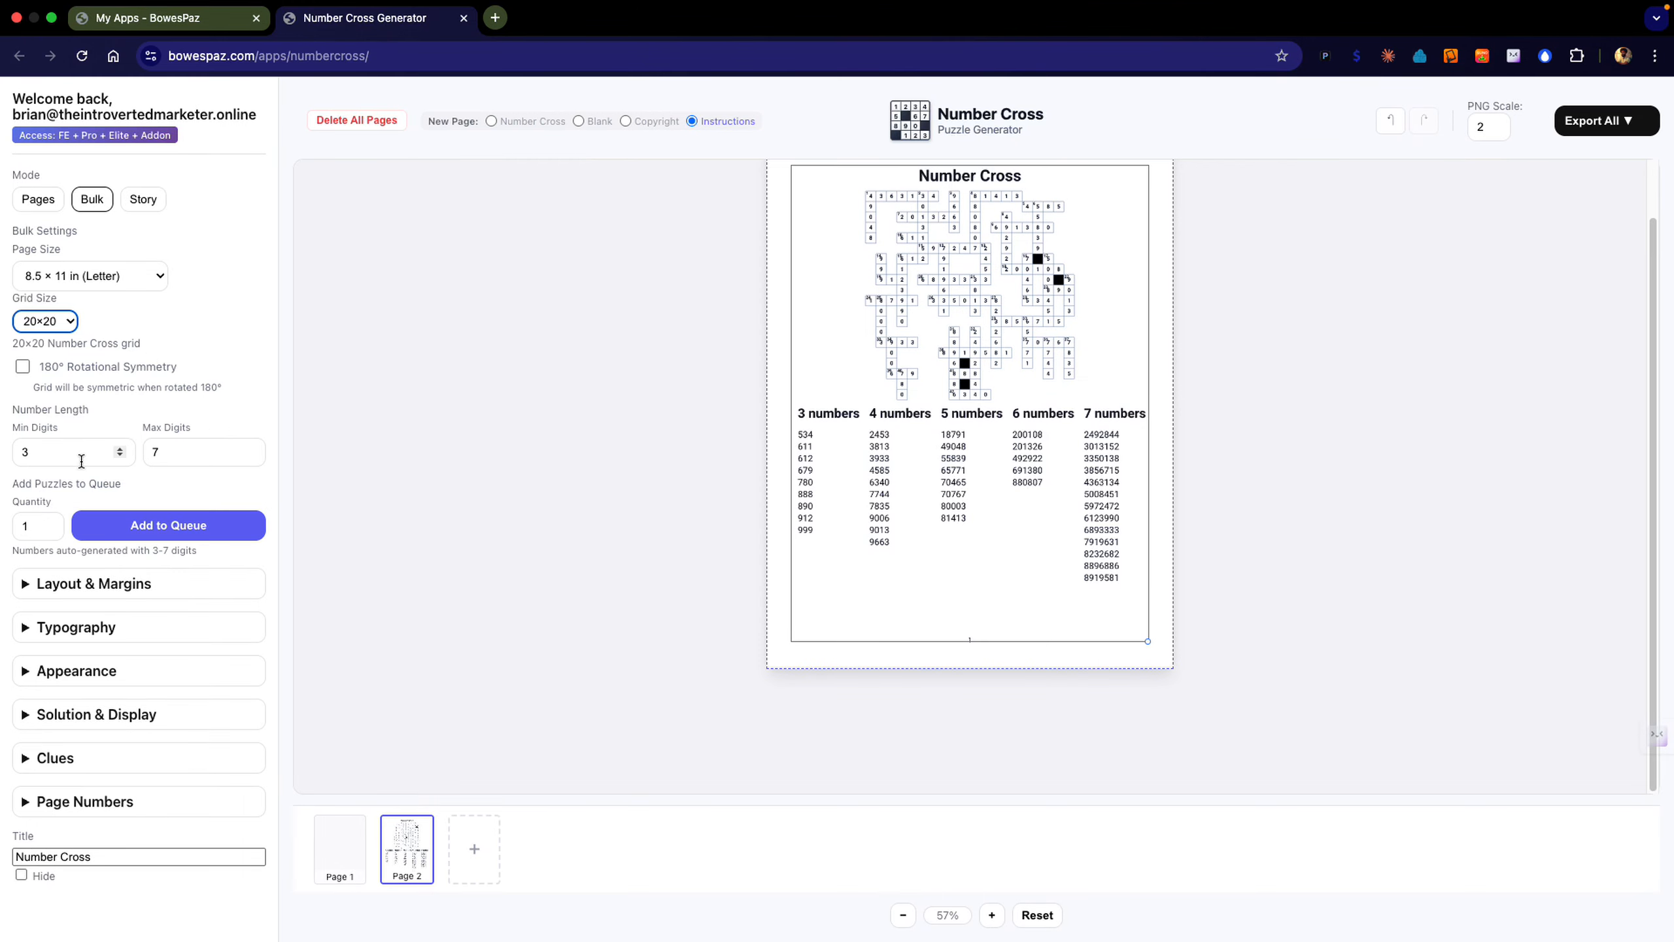
Queue 10 puzzles and generate them all, overwriting the existing pages.
left_click(37, 526)
left_click_drag(37, 526, 3, 533)
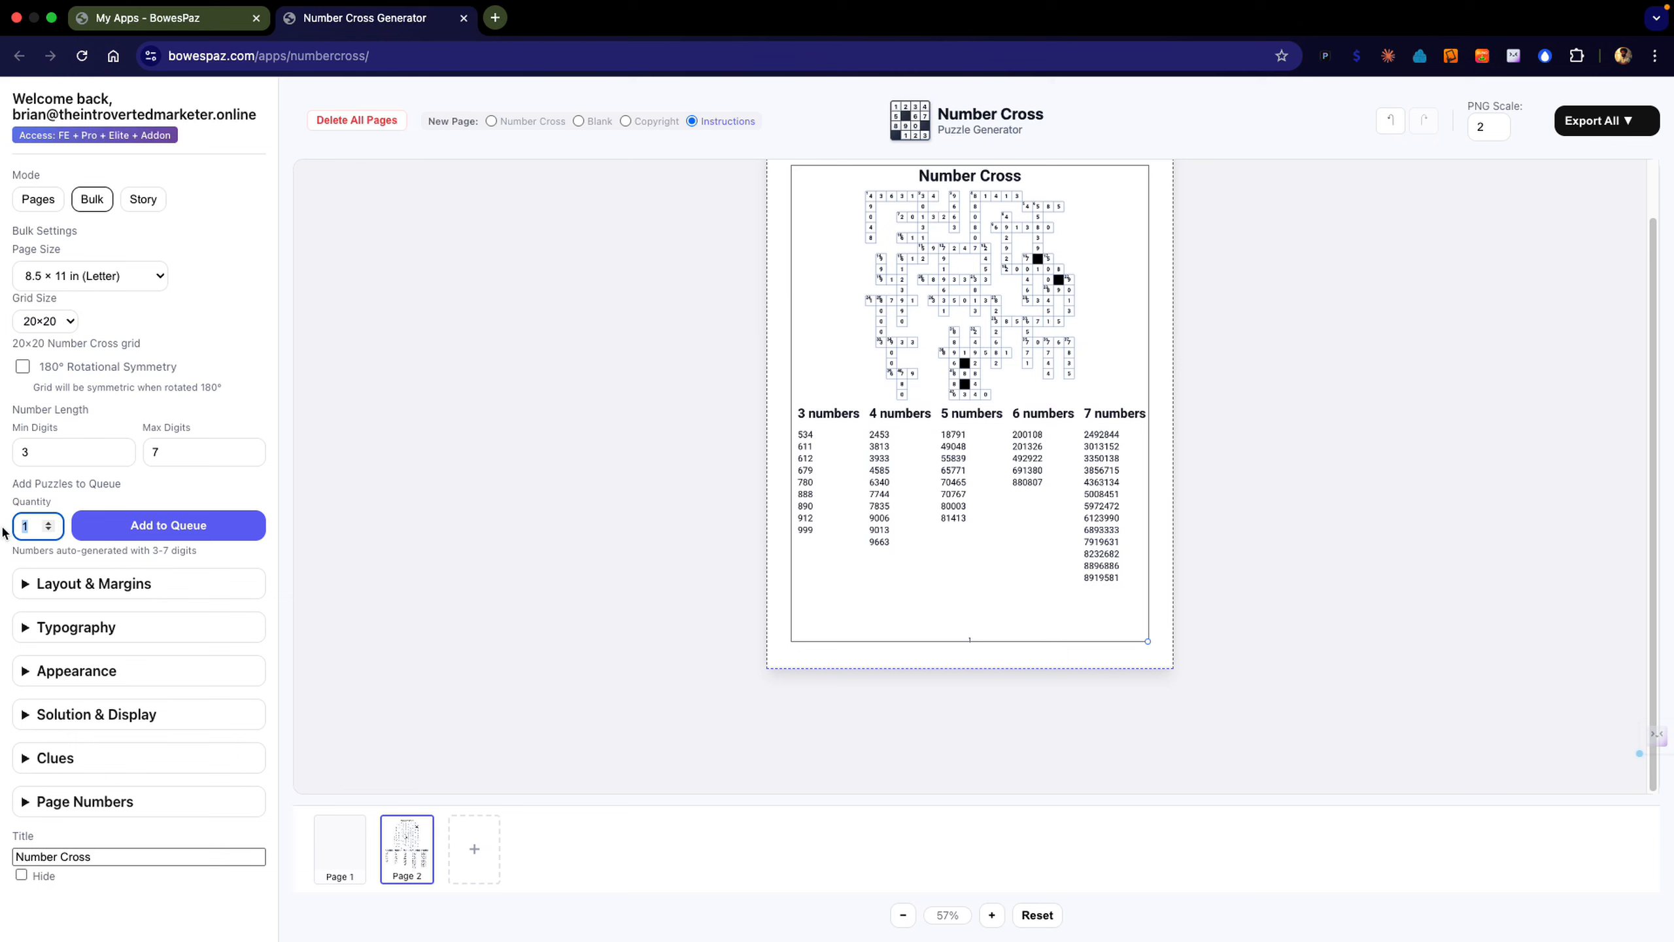
type("10")
left_click(181, 535)
left_click(94, 633)
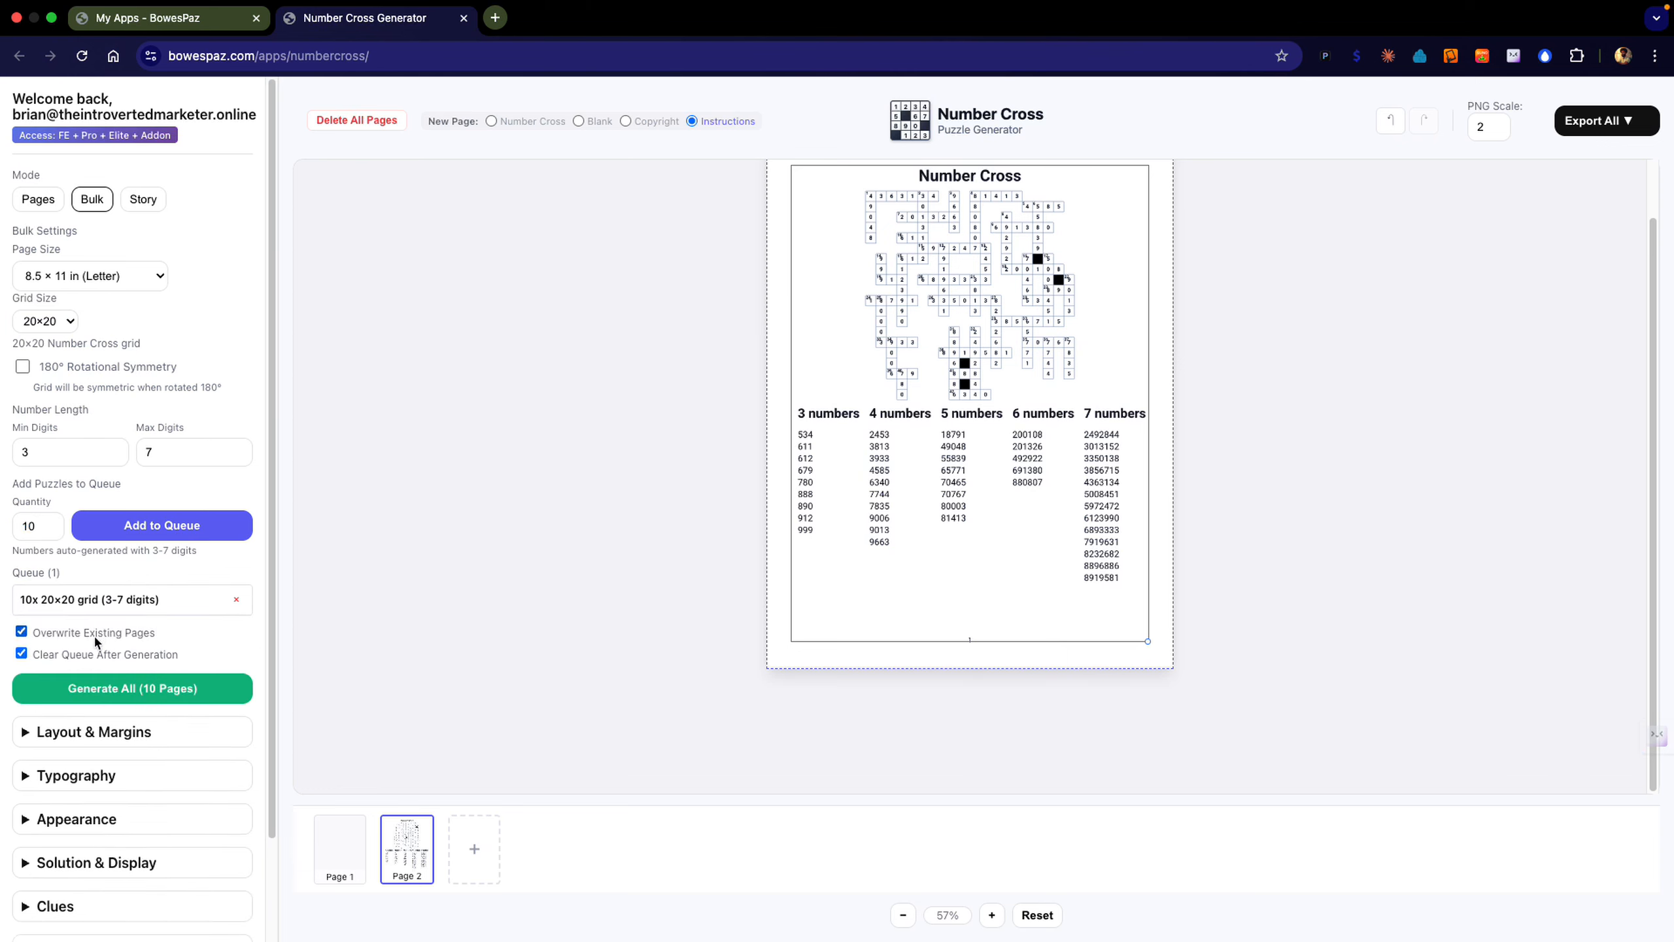
left_click(176, 699)
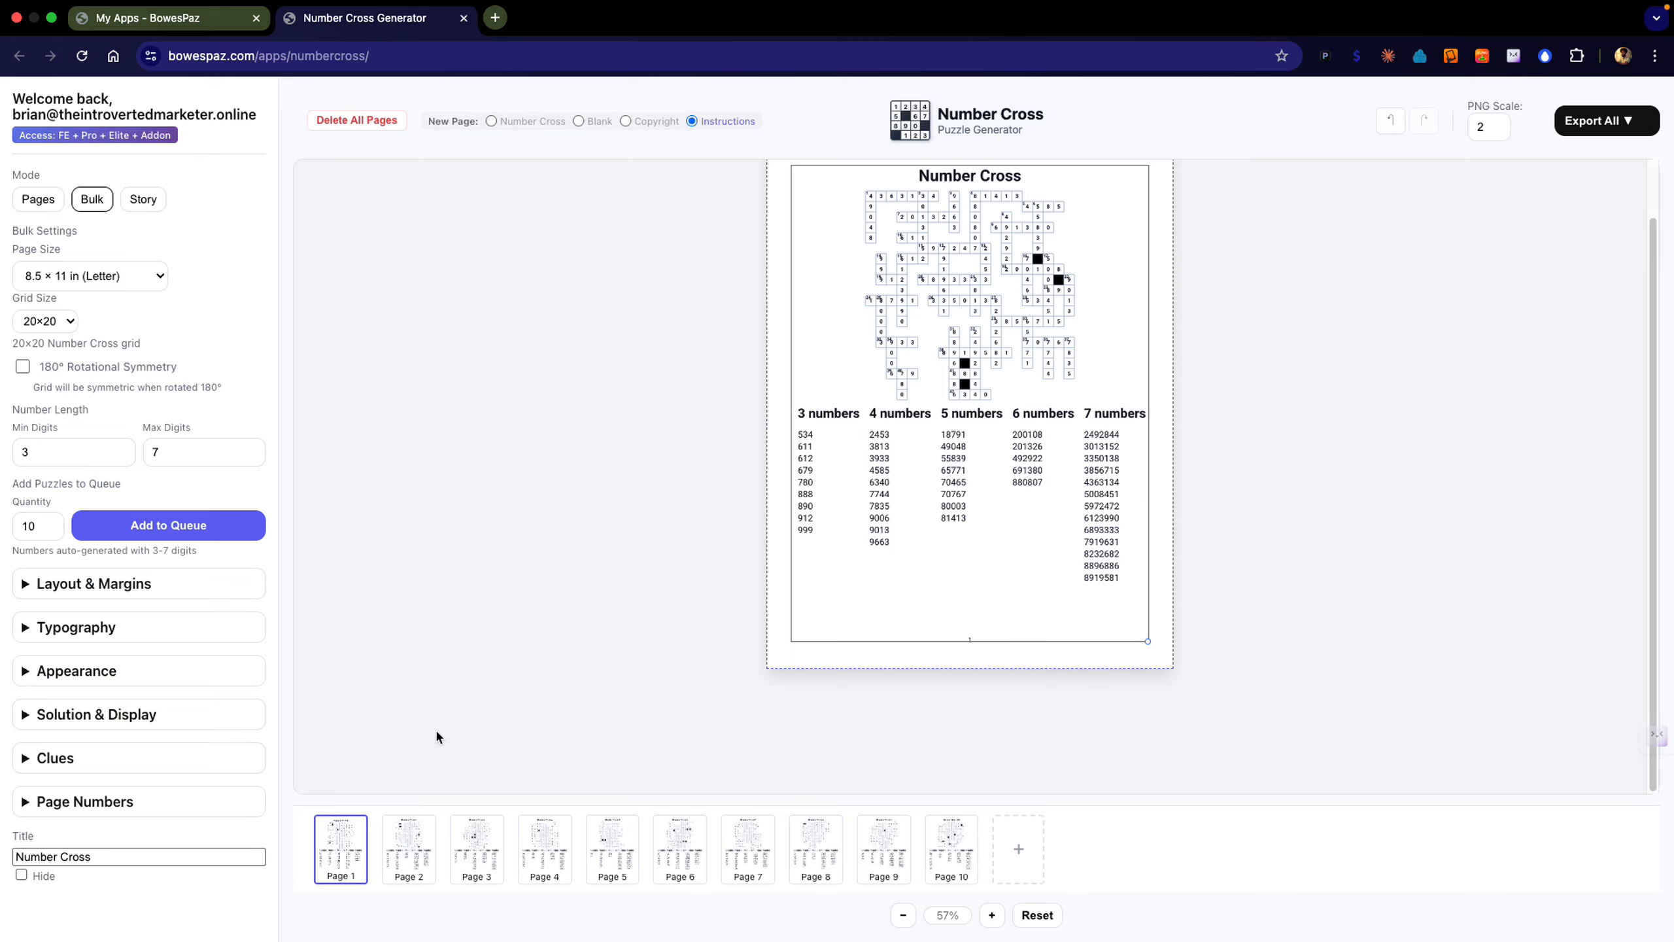
Go through the thumbnails of the bulk-generated puzzle pages up to page 10.
left_click(409, 858)
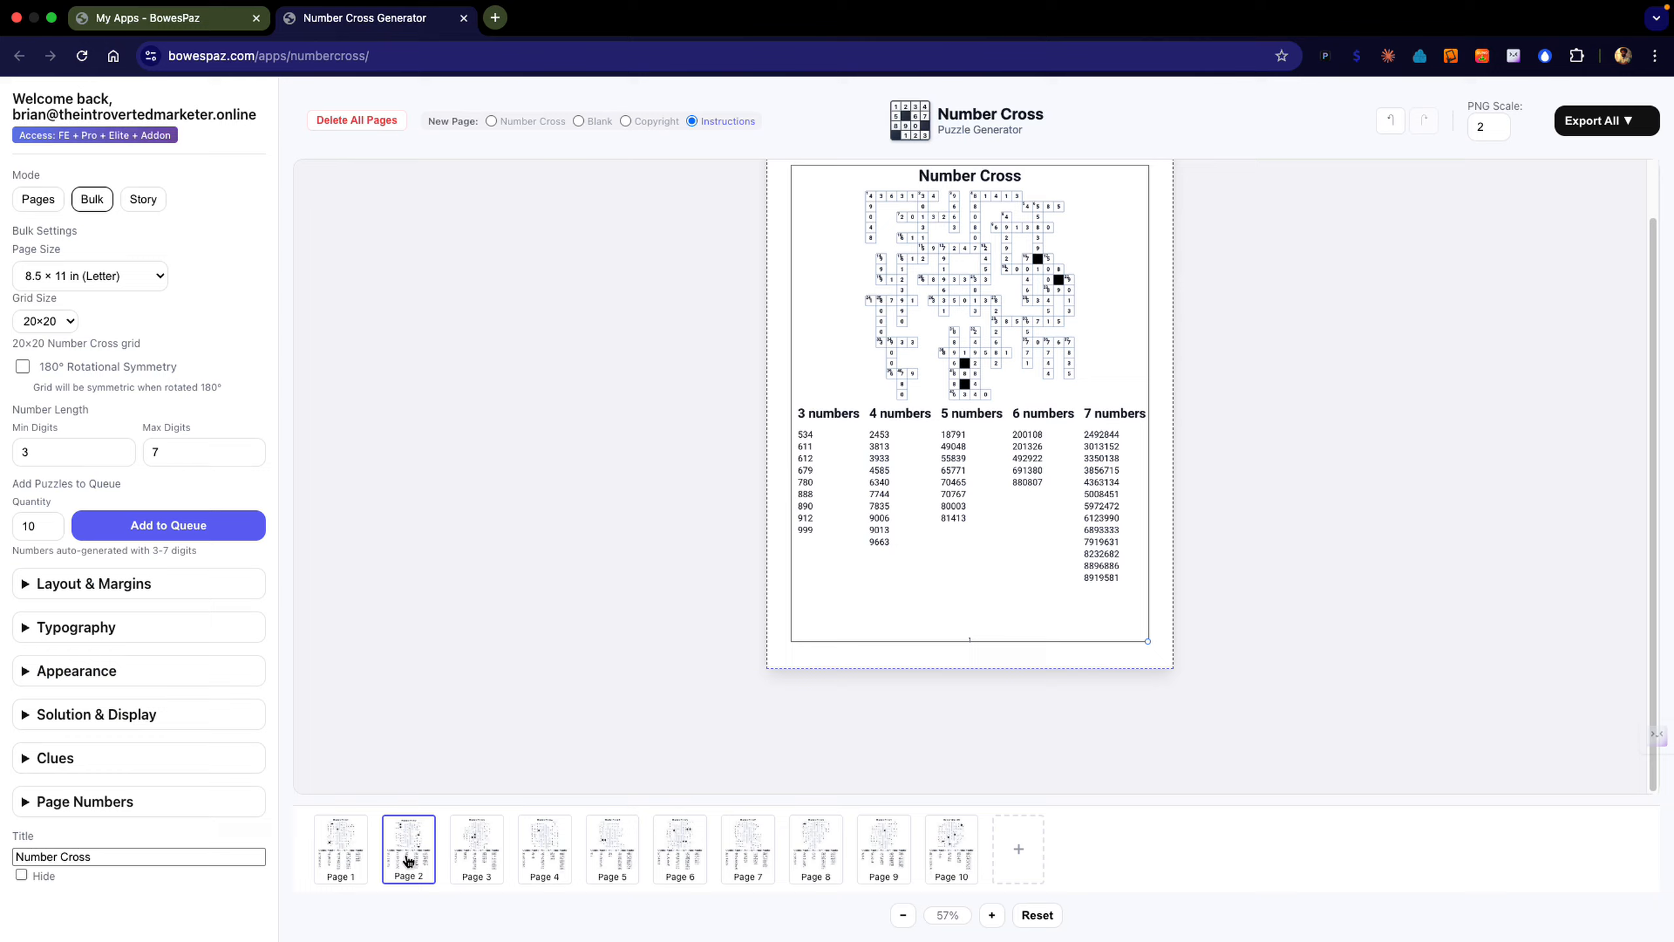
left_click(470, 857)
left_click(565, 855)
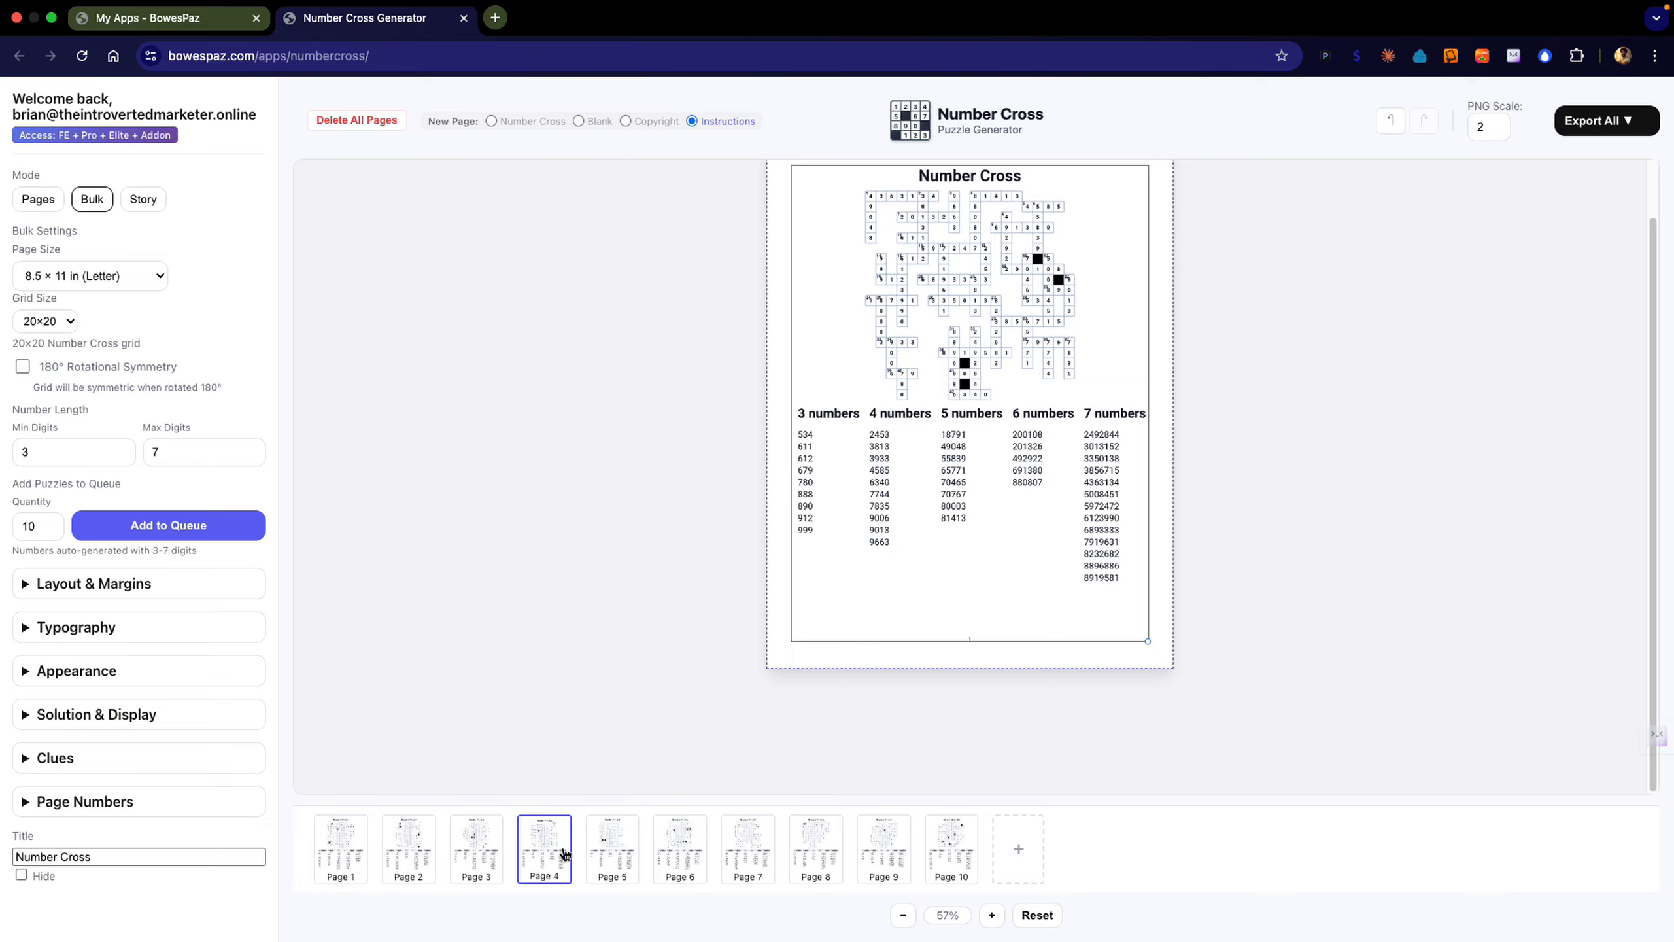
left_click(701, 859)
left_click(803, 868)
left_click(745, 864)
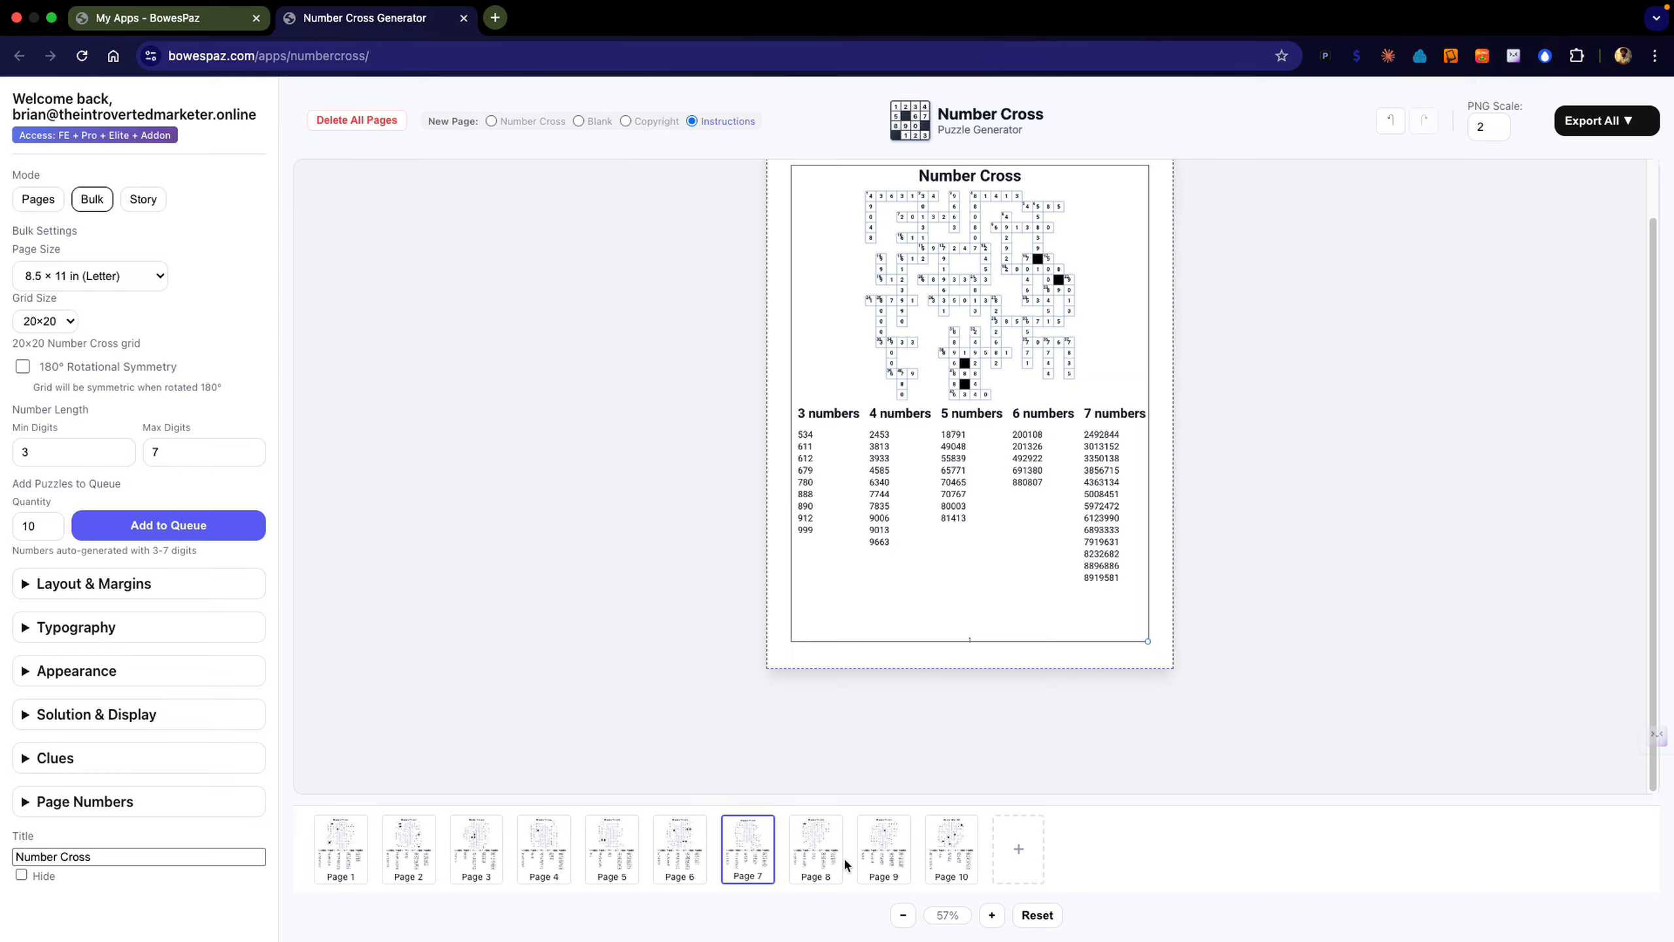
left_click(908, 861)
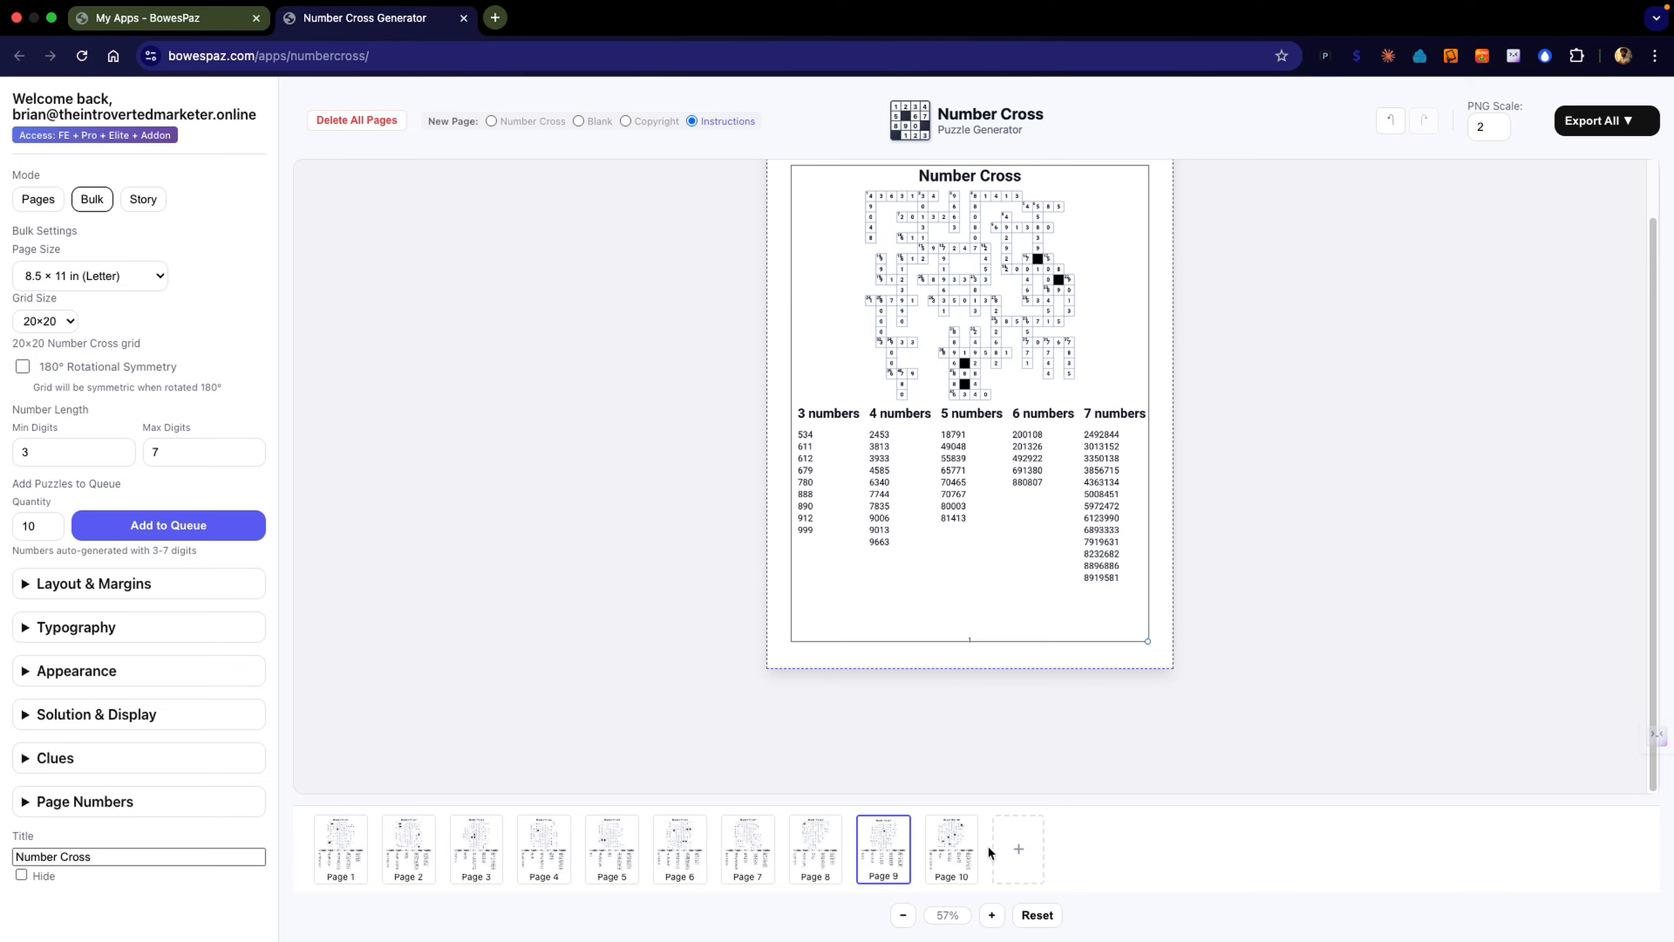
left_click(961, 856)
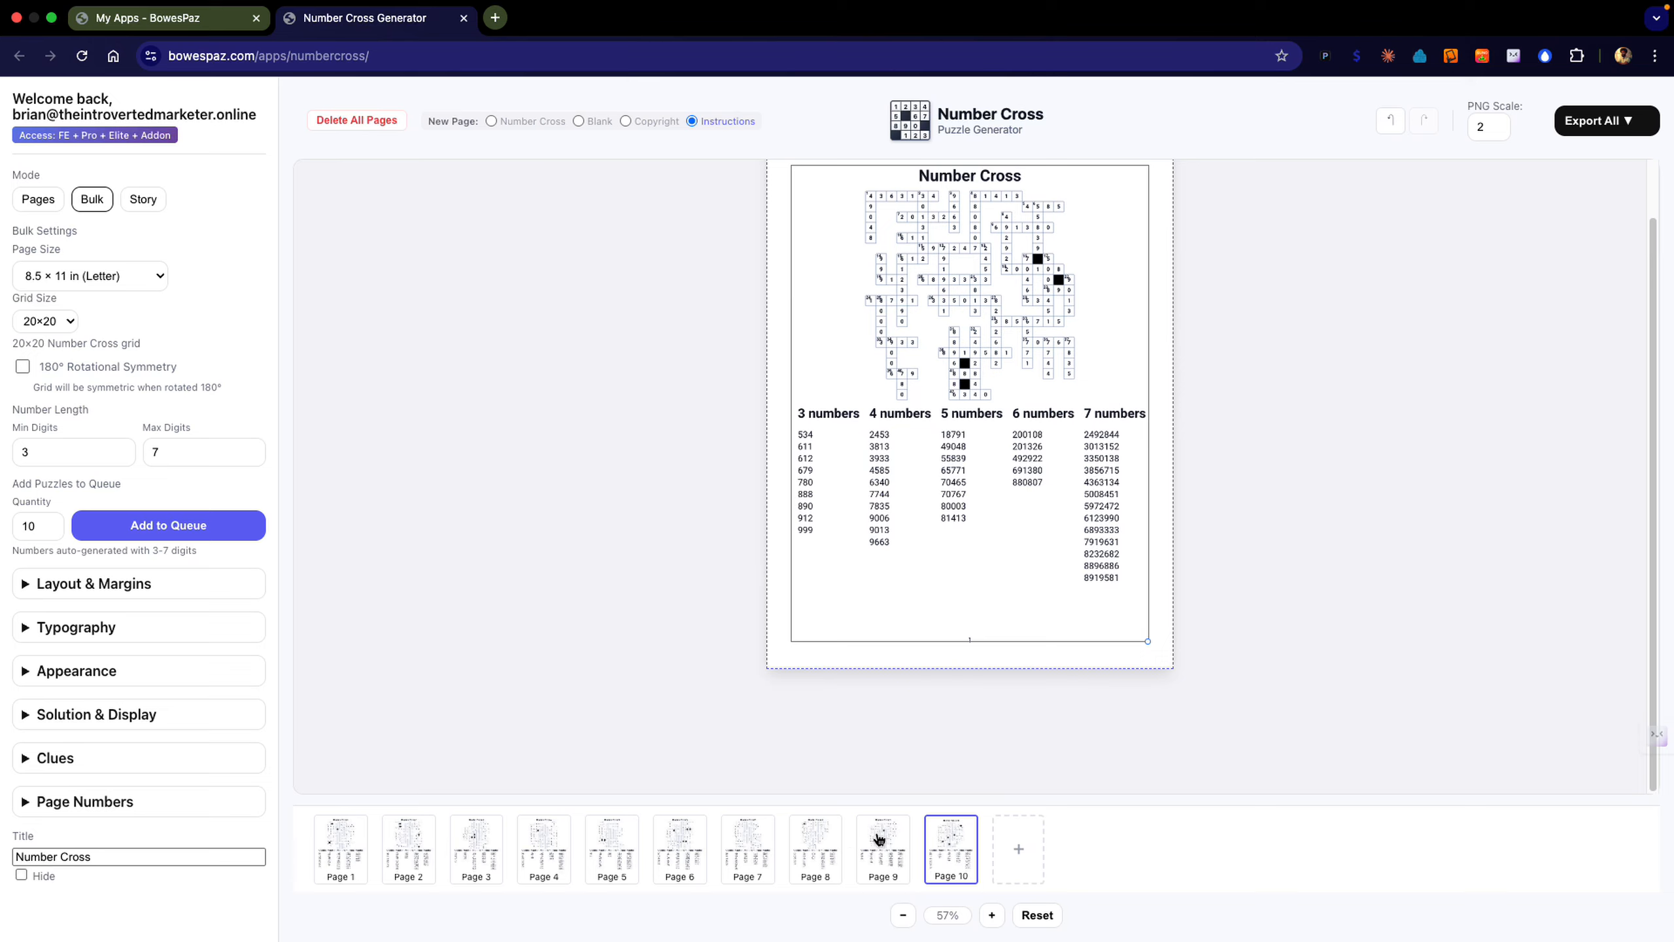
Add an instructions page after the ten puzzle pages and return to page 2.
left_click(1027, 866)
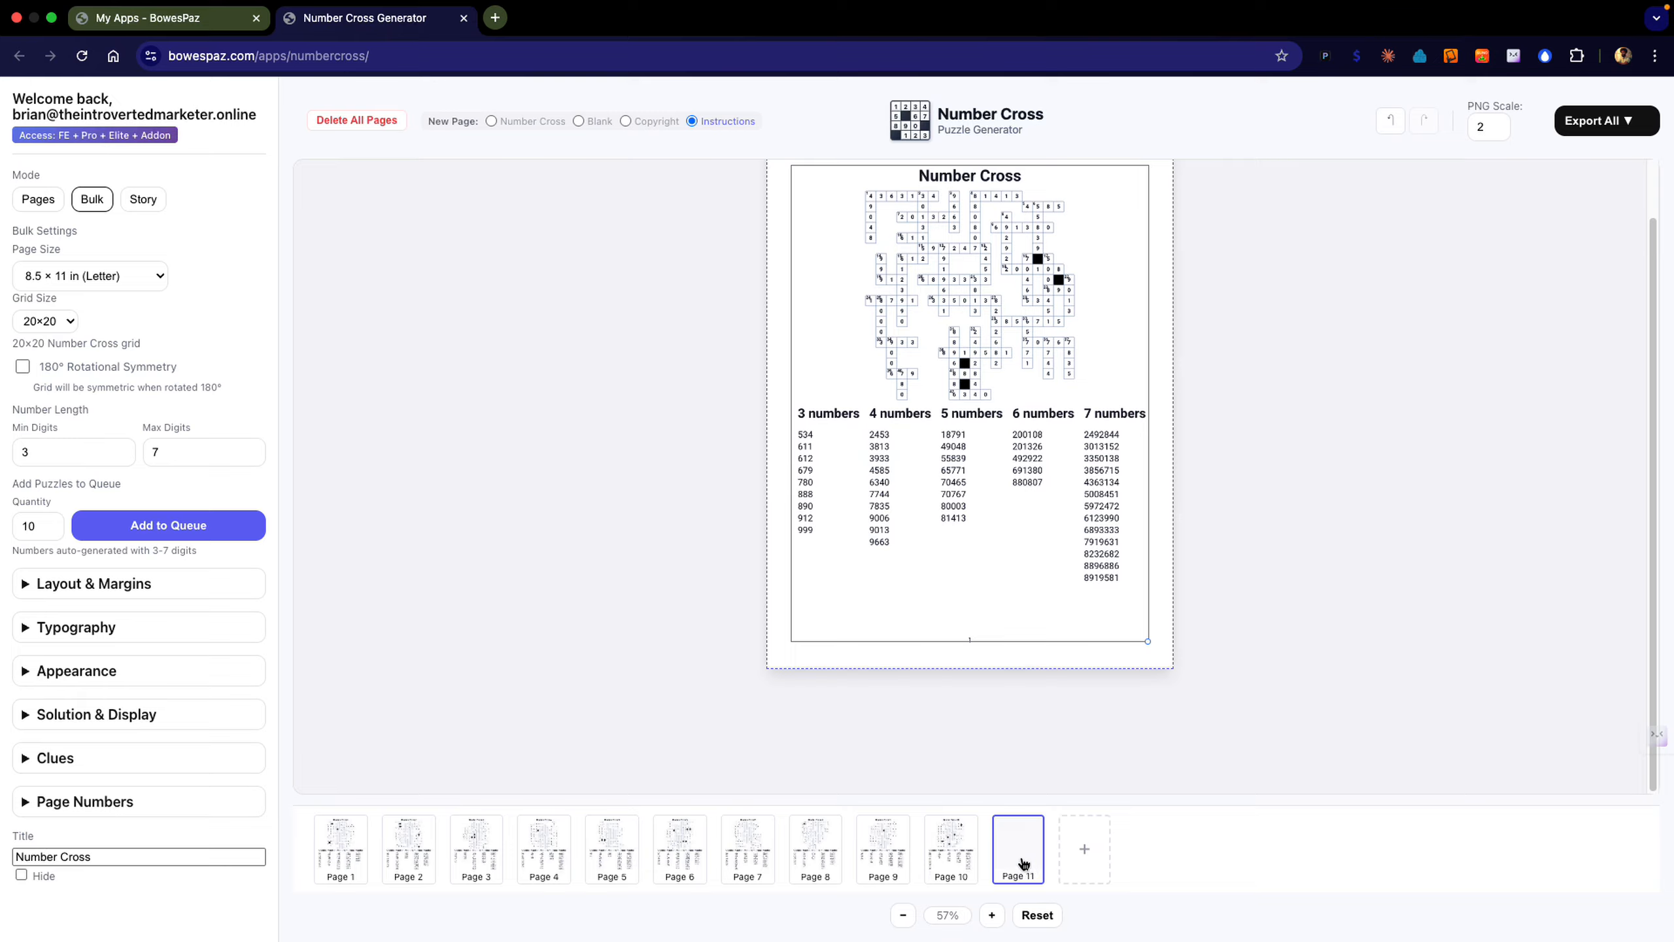
scroll(913, 658, "up", 2)
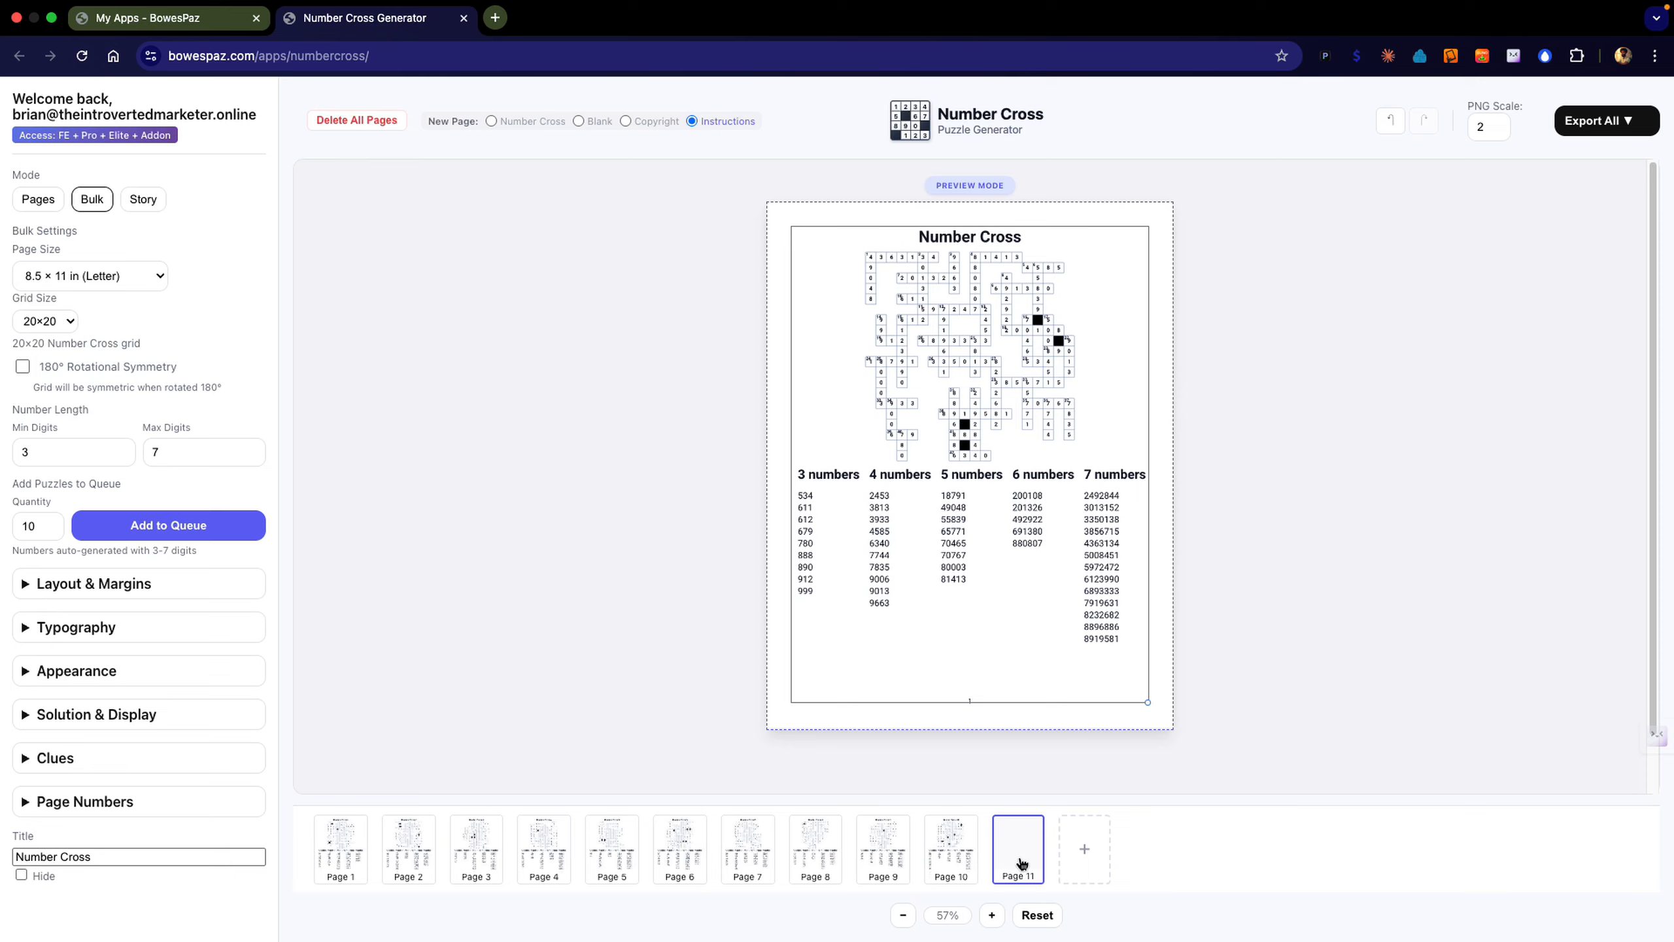
double_click(949, 182)
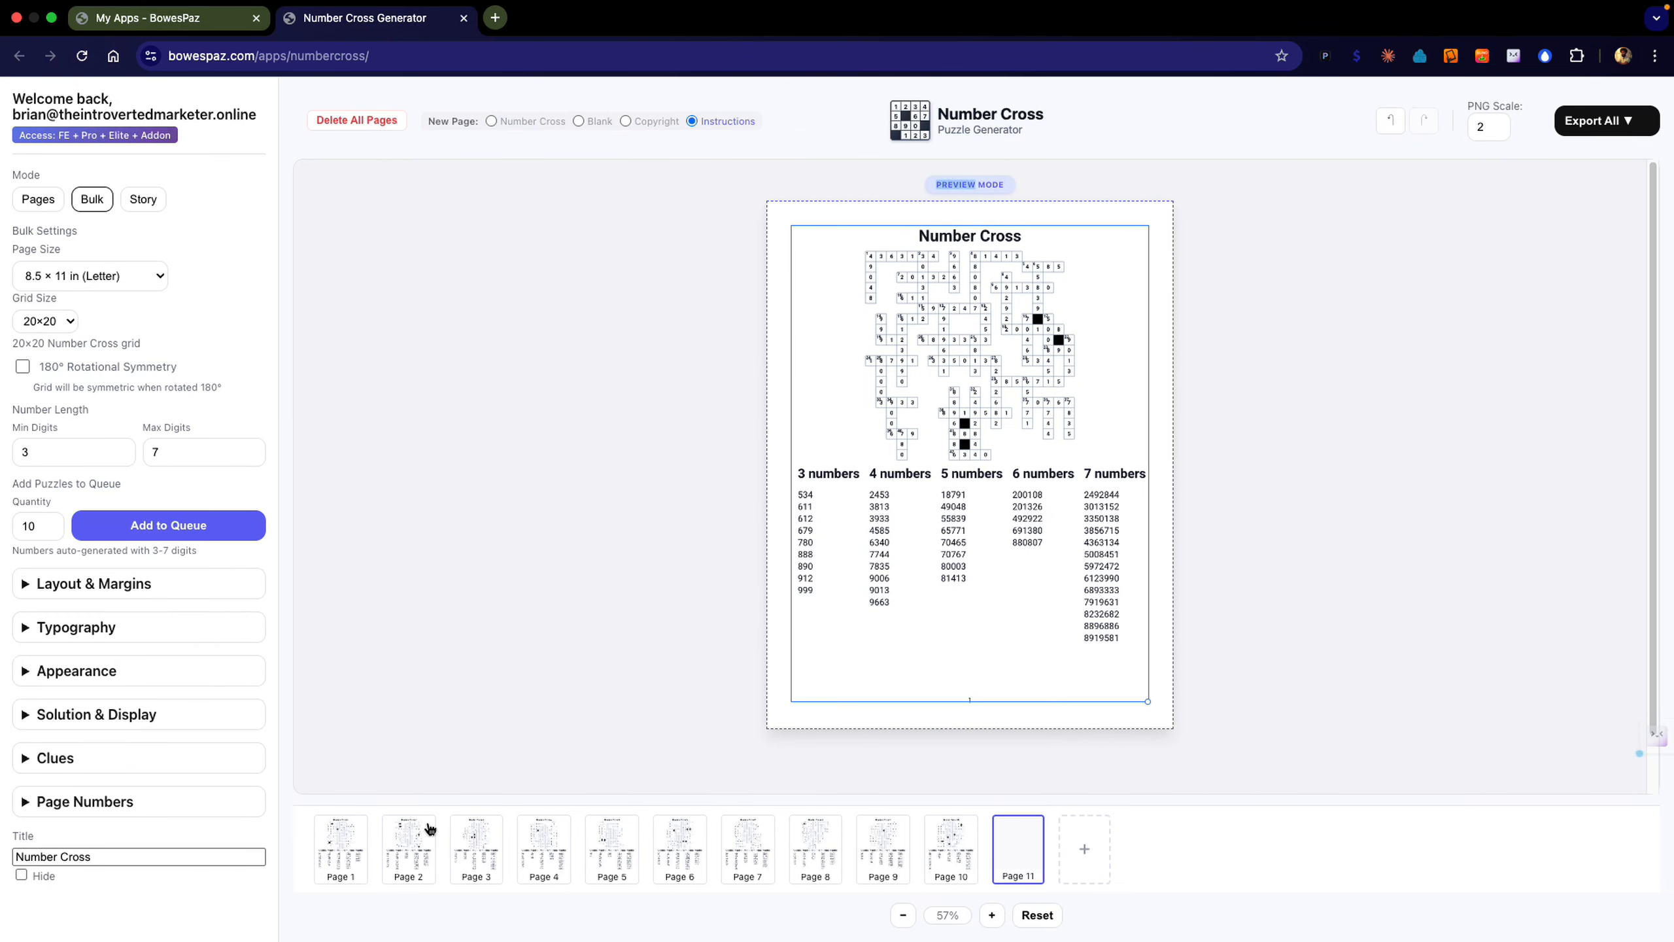
left_click(406, 840)
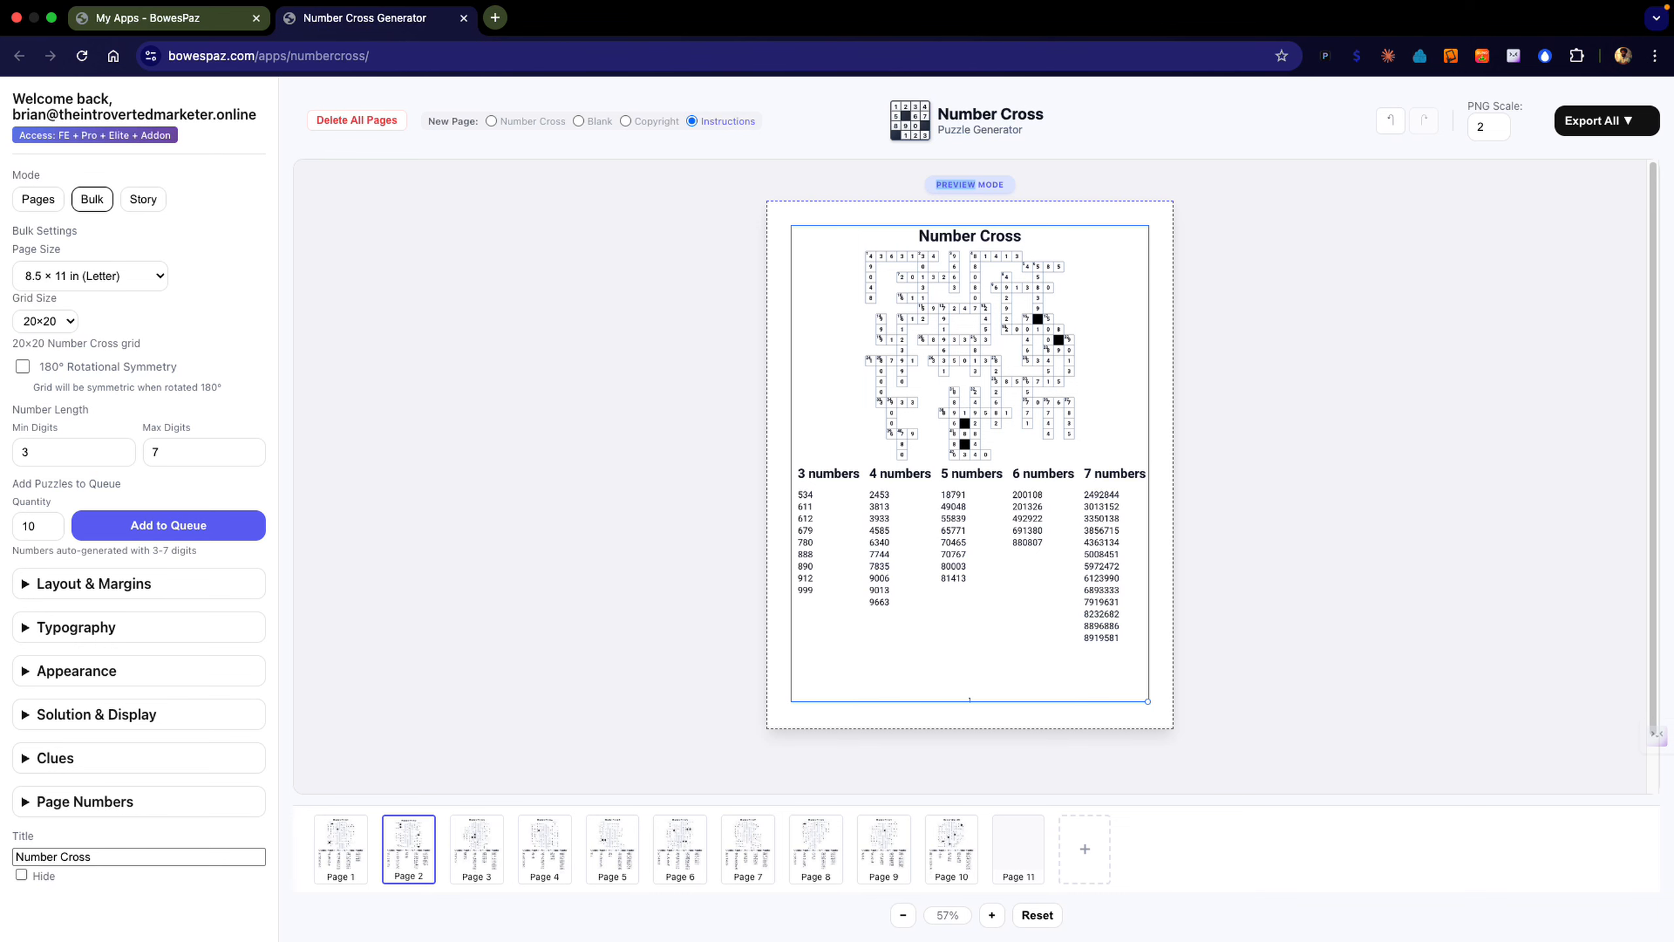
Return to Pages mode and review each generated puzzle from page 2 through the instructions on page 11.
left_click(38, 200)
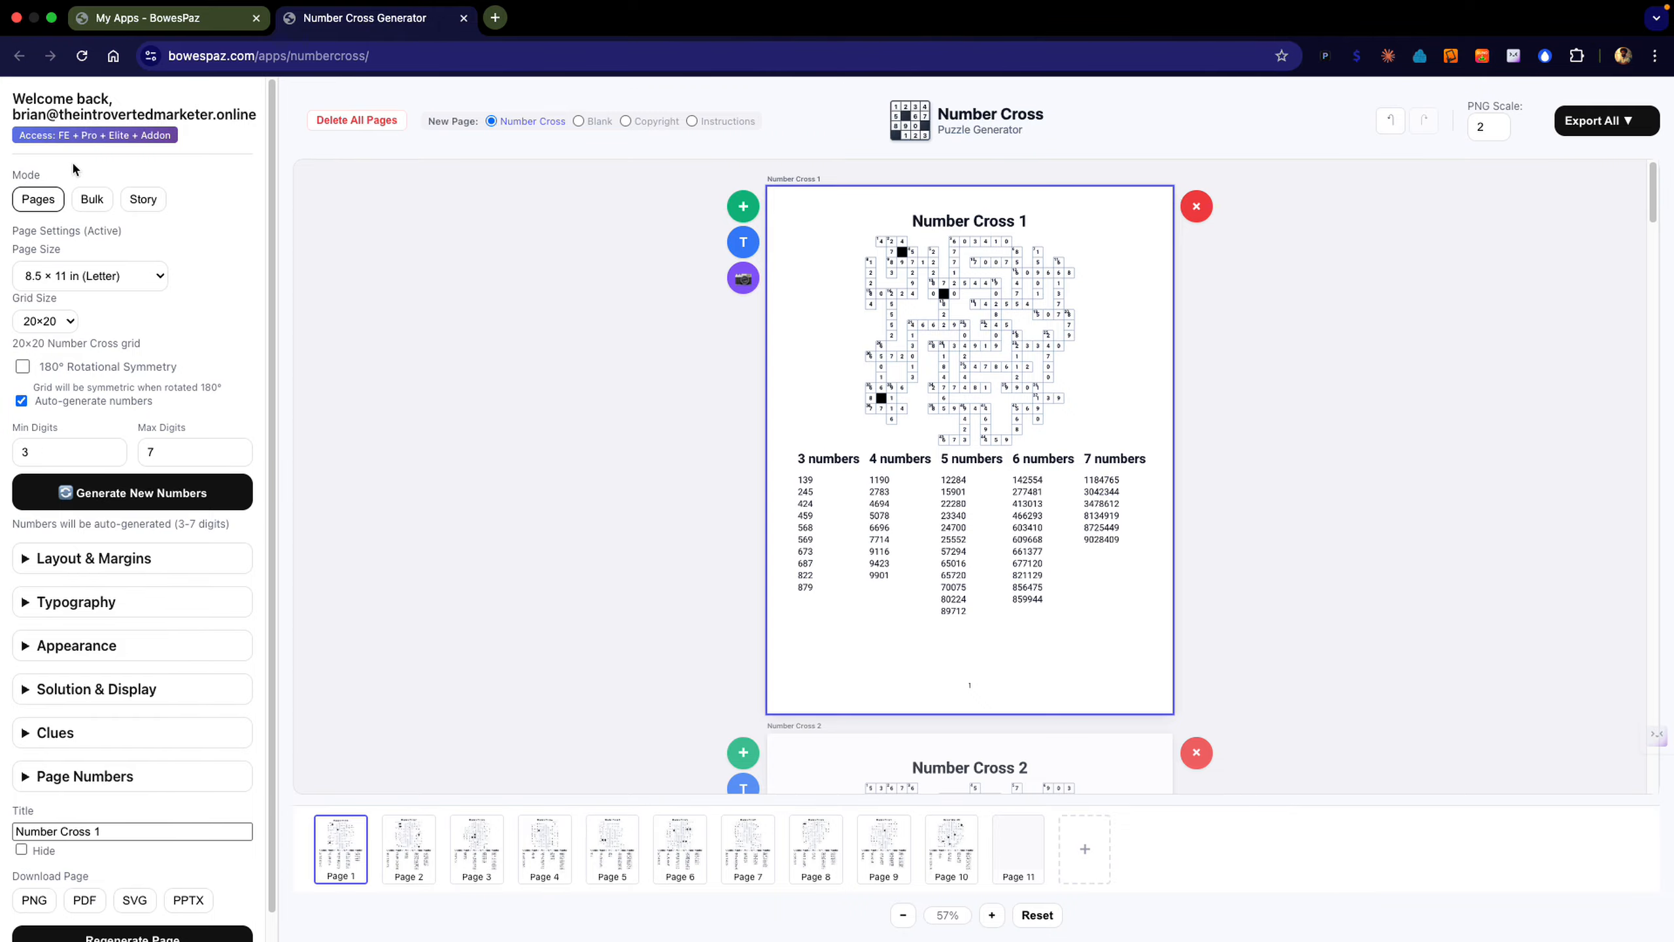
left_click(394, 866)
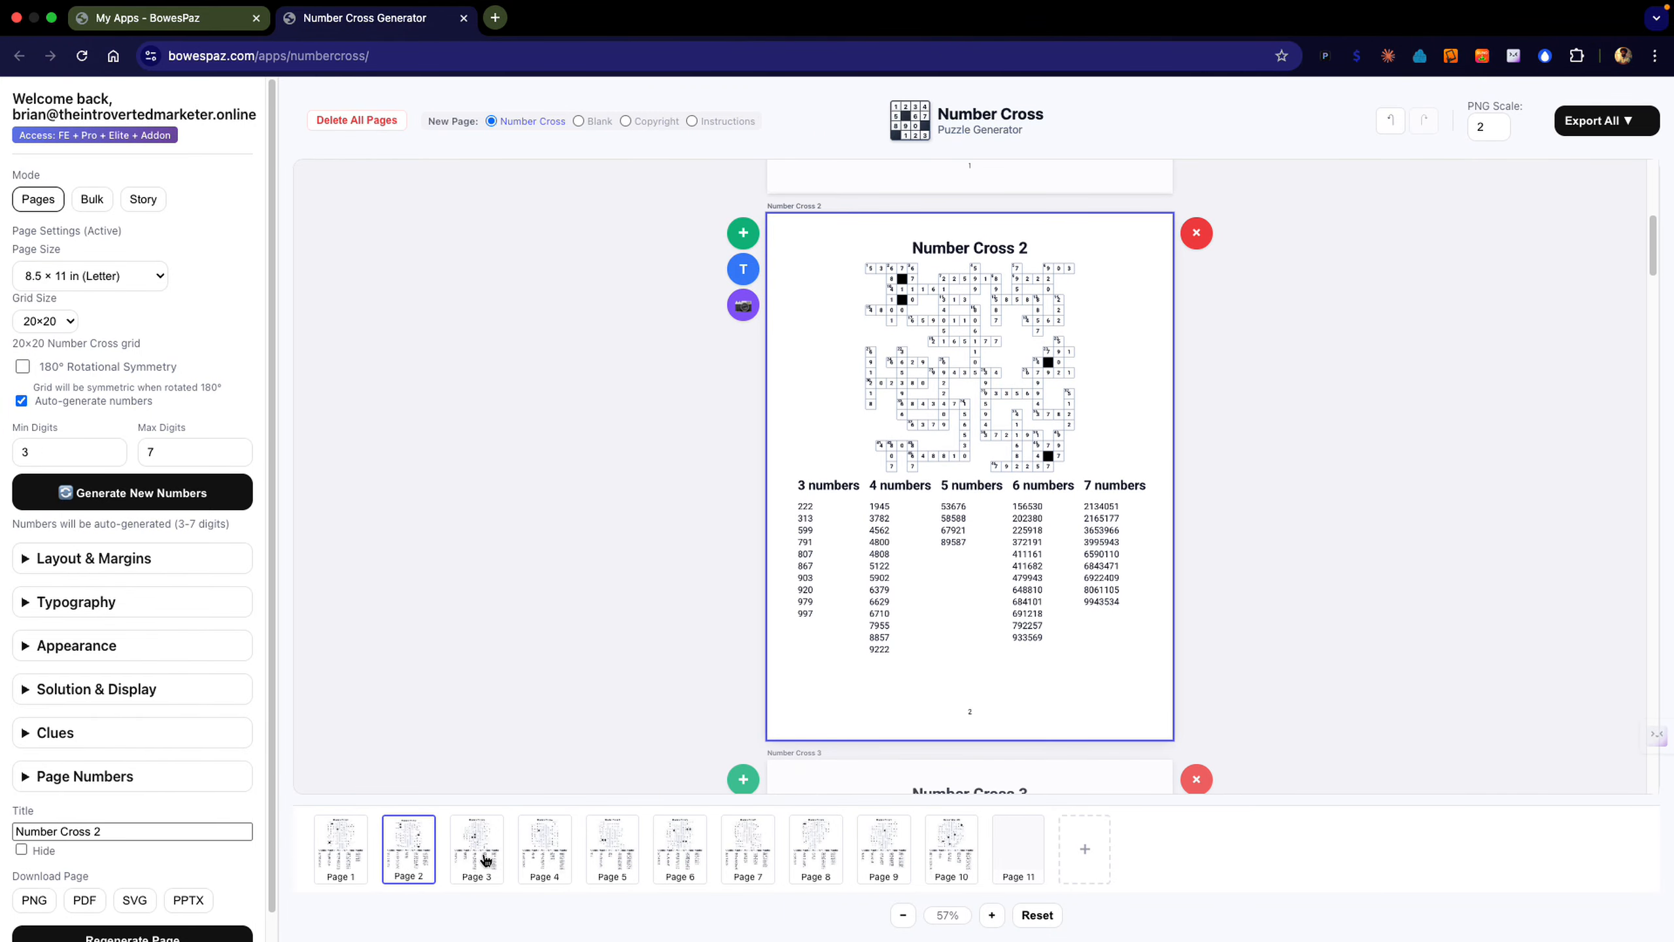
left_click(485, 859)
left_click(543, 856)
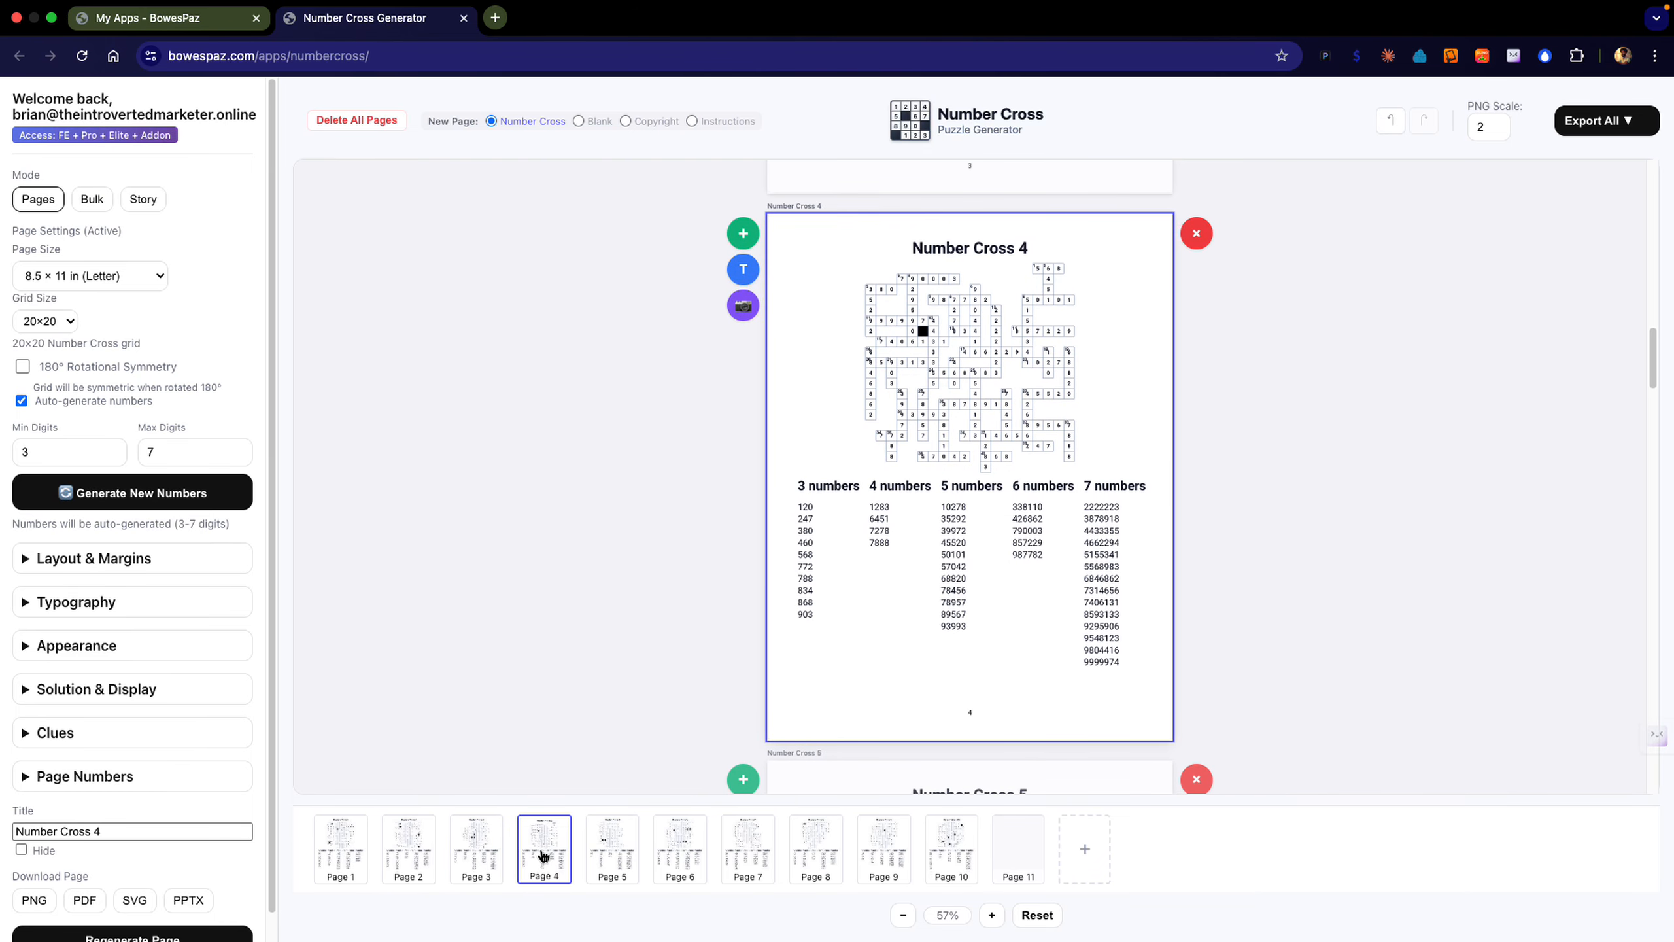
left_click(626, 858)
left_click(699, 856)
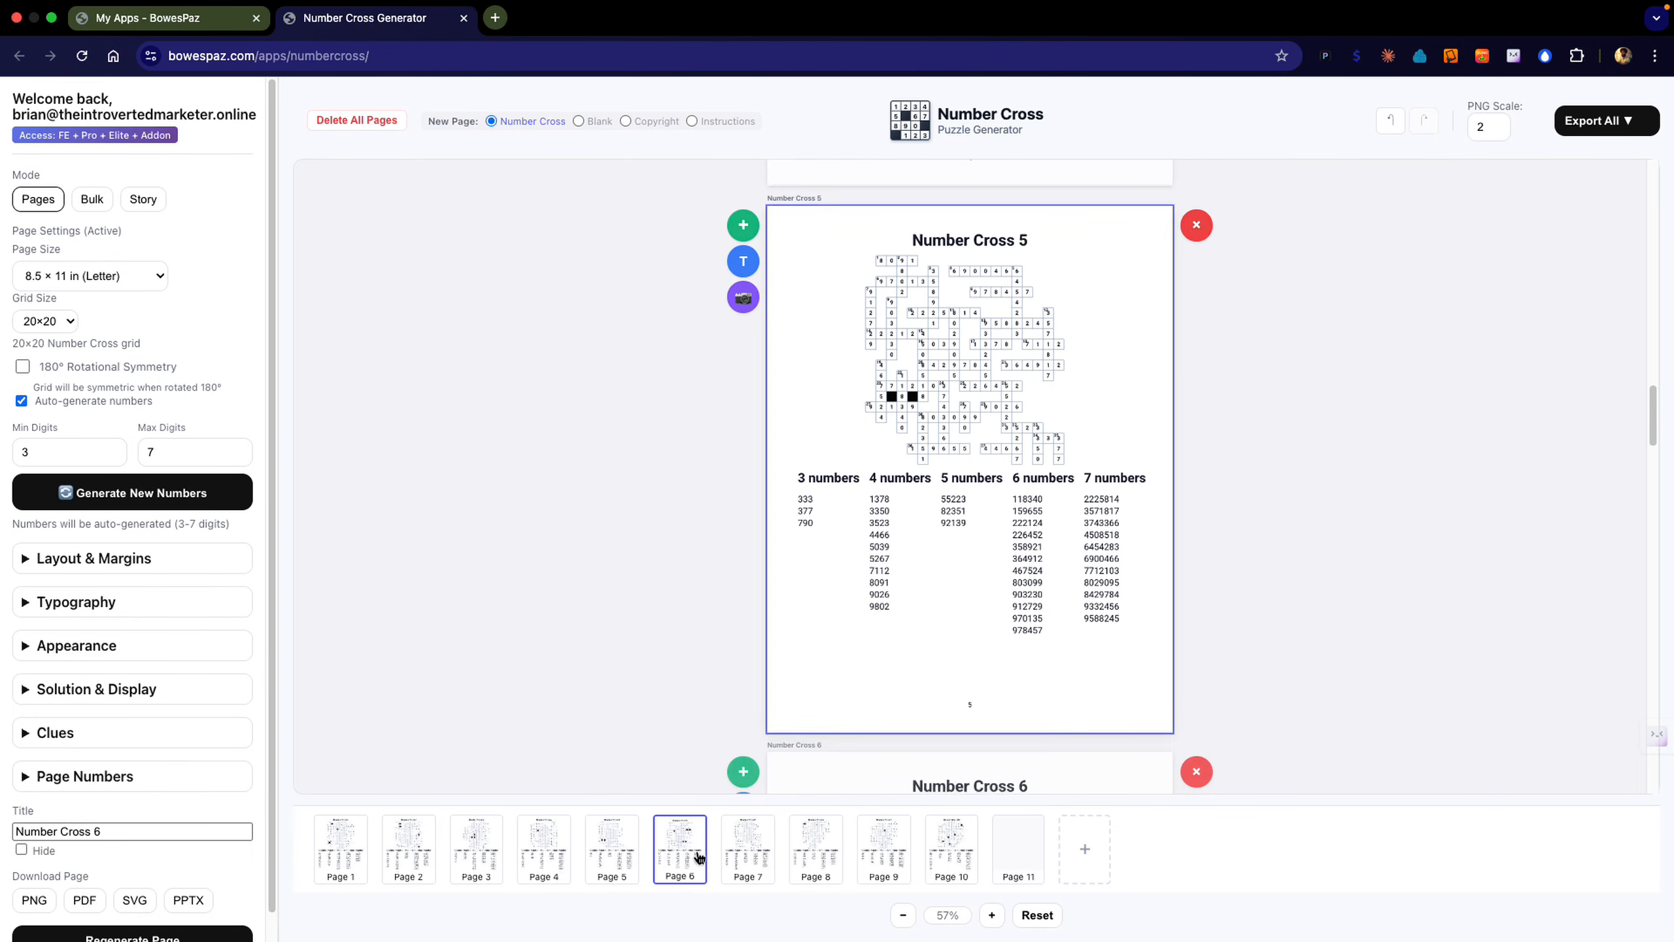
left_click(757, 863)
left_click(820, 861)
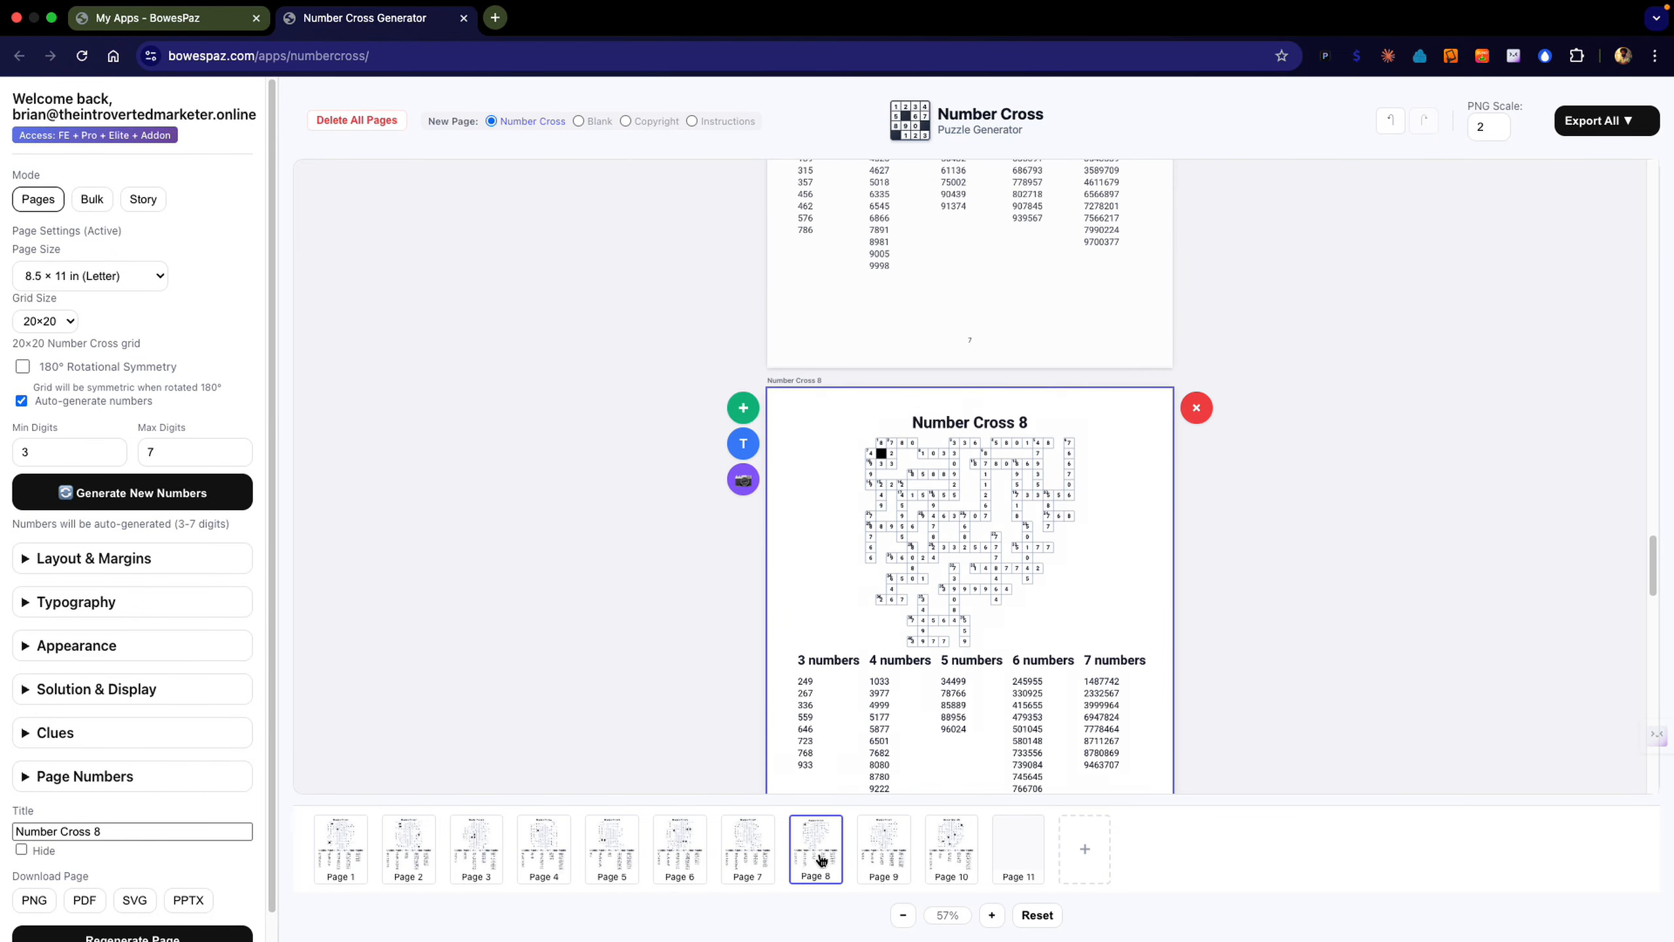
left_click(867, 861)
left_click(953, 853)
left_click(1018, 851)
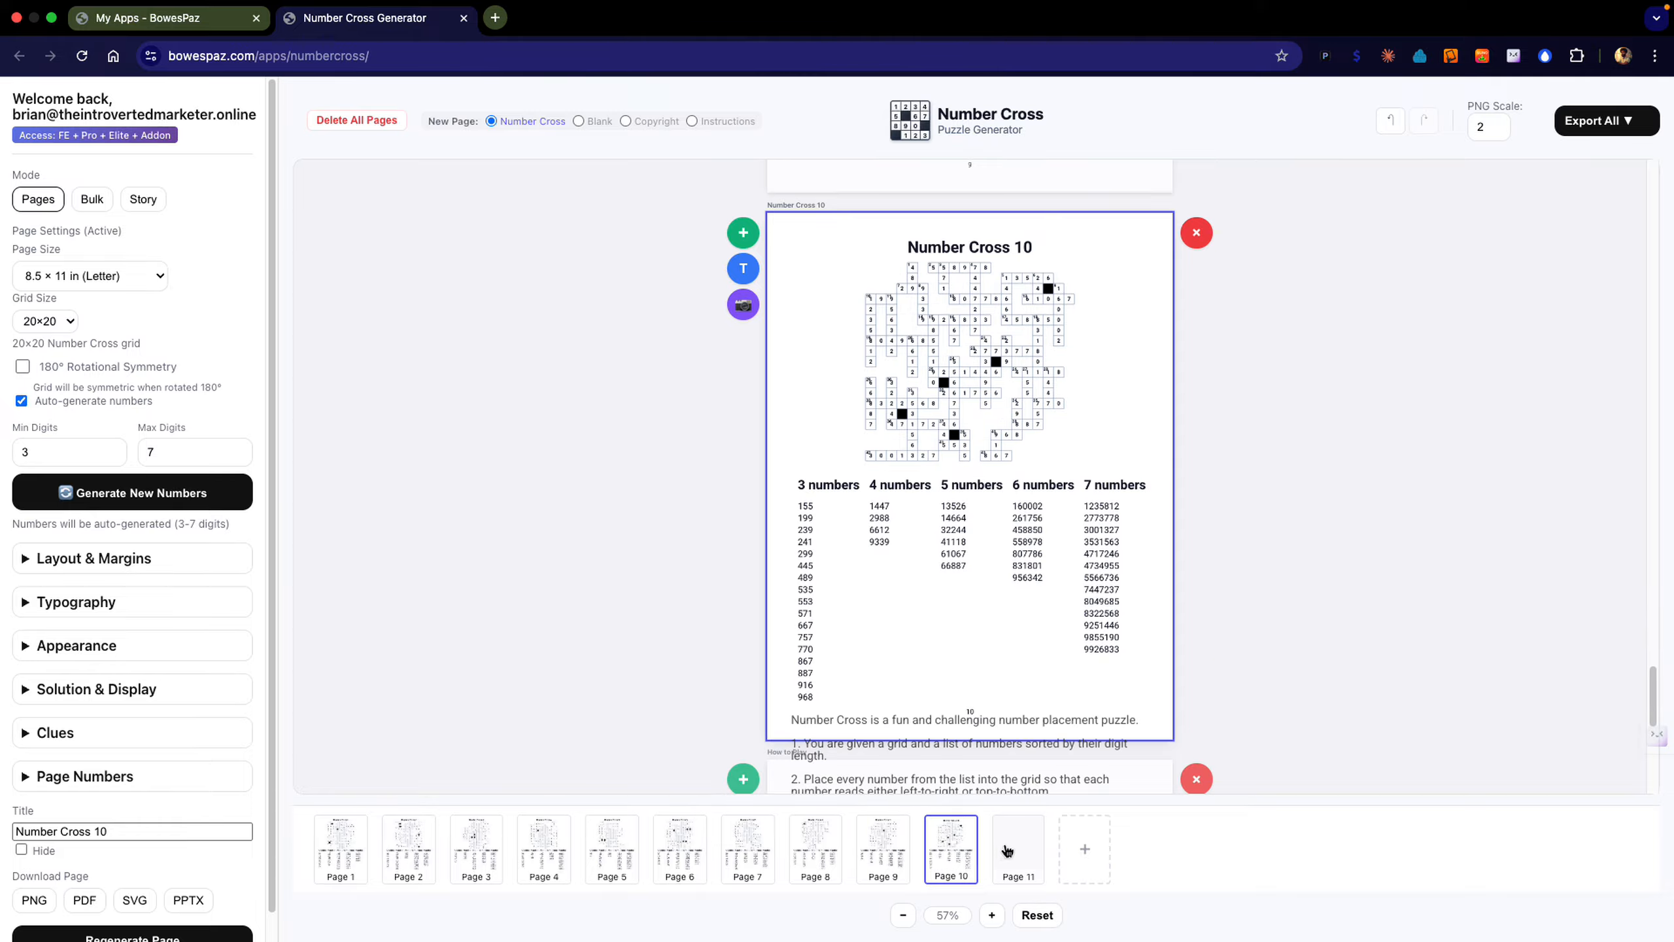
Delete all ten Number Cross puzzle pages one by one, keeping only the How to Play page.
scroll(1085, 712, "up", 20)
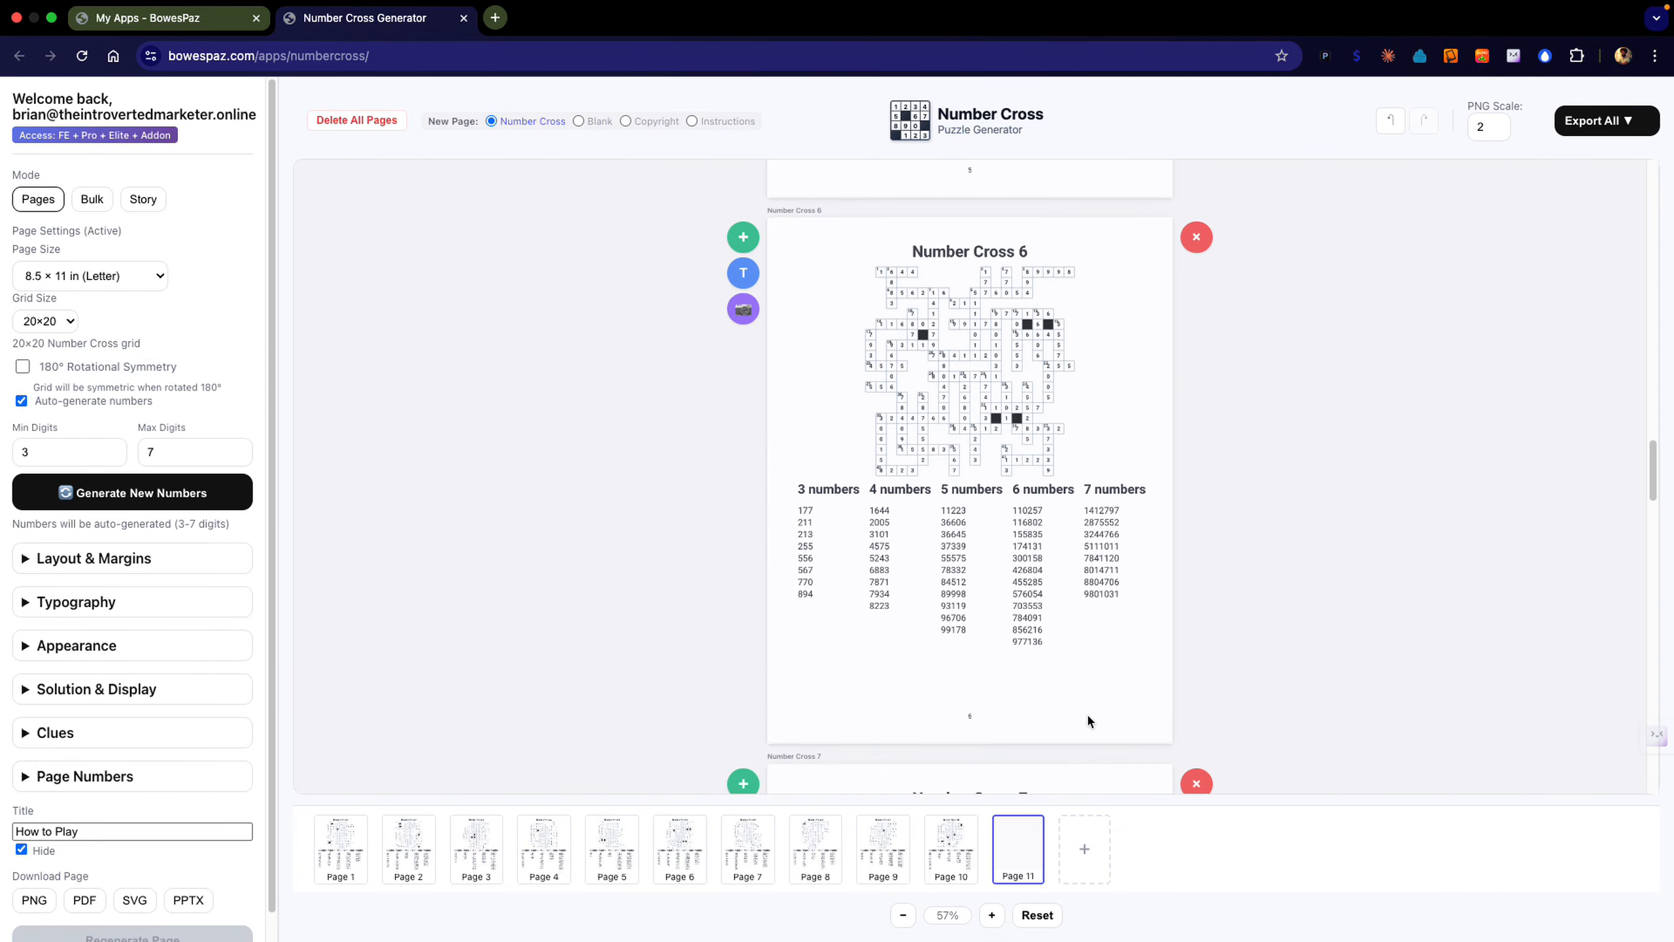
scroll(1086, 712, "up", 2)
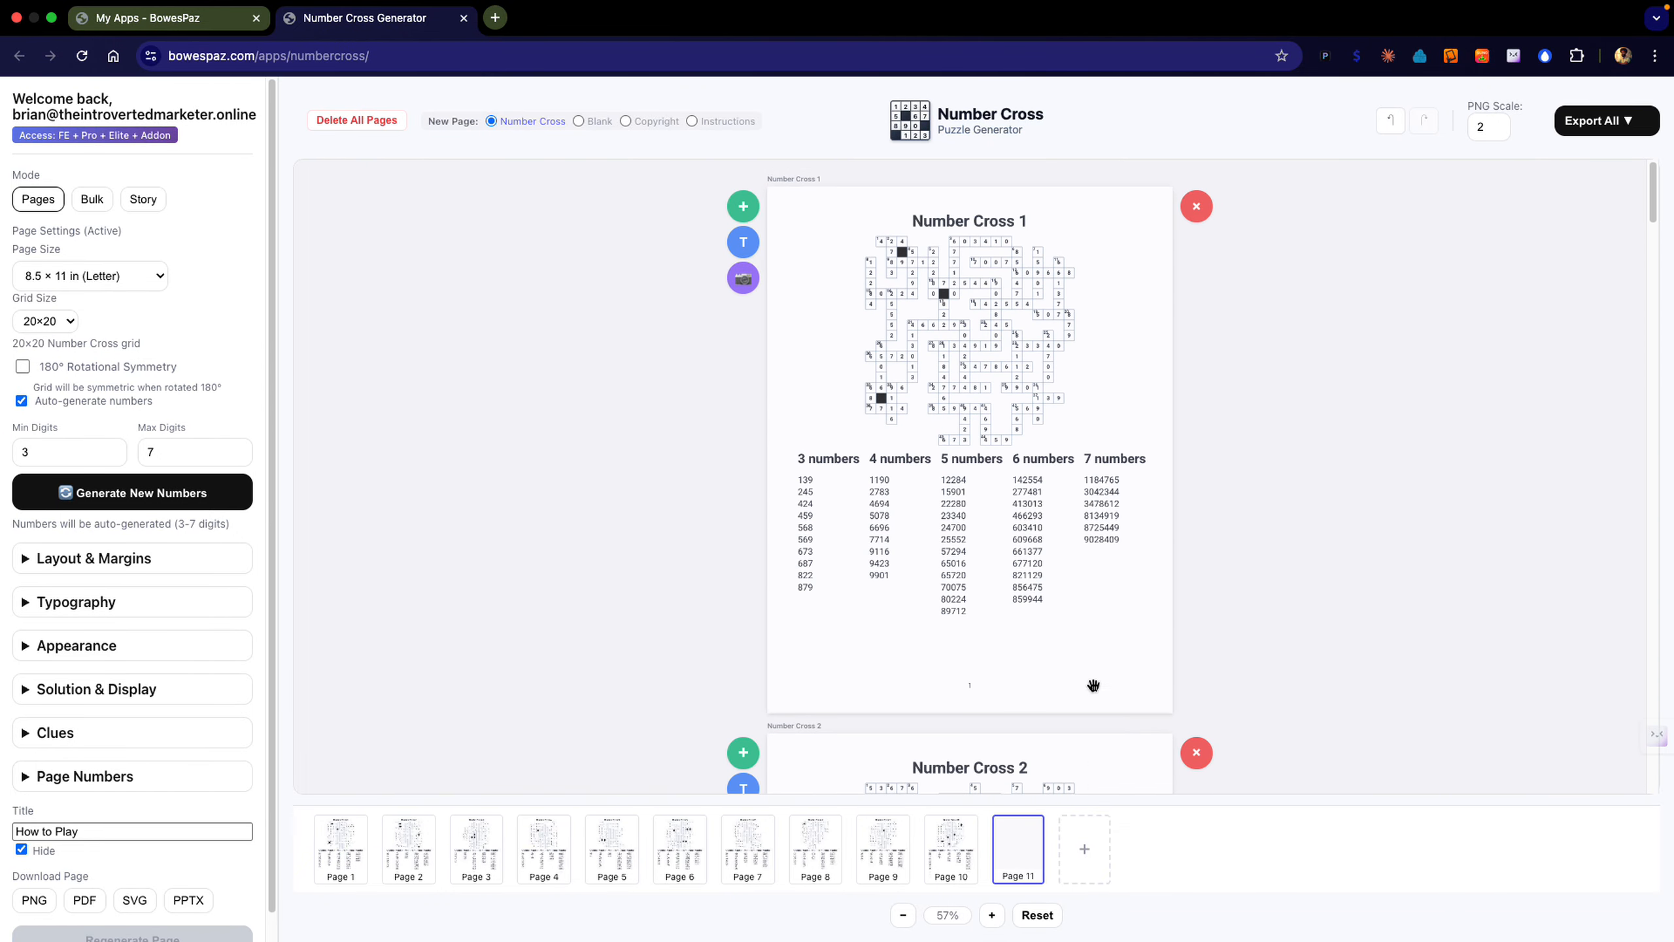
left_click(1196, 207)
left_click(1196, 207)
left_click(1197, 207)
left_click(1196, 207)
left_click(1196, 207)
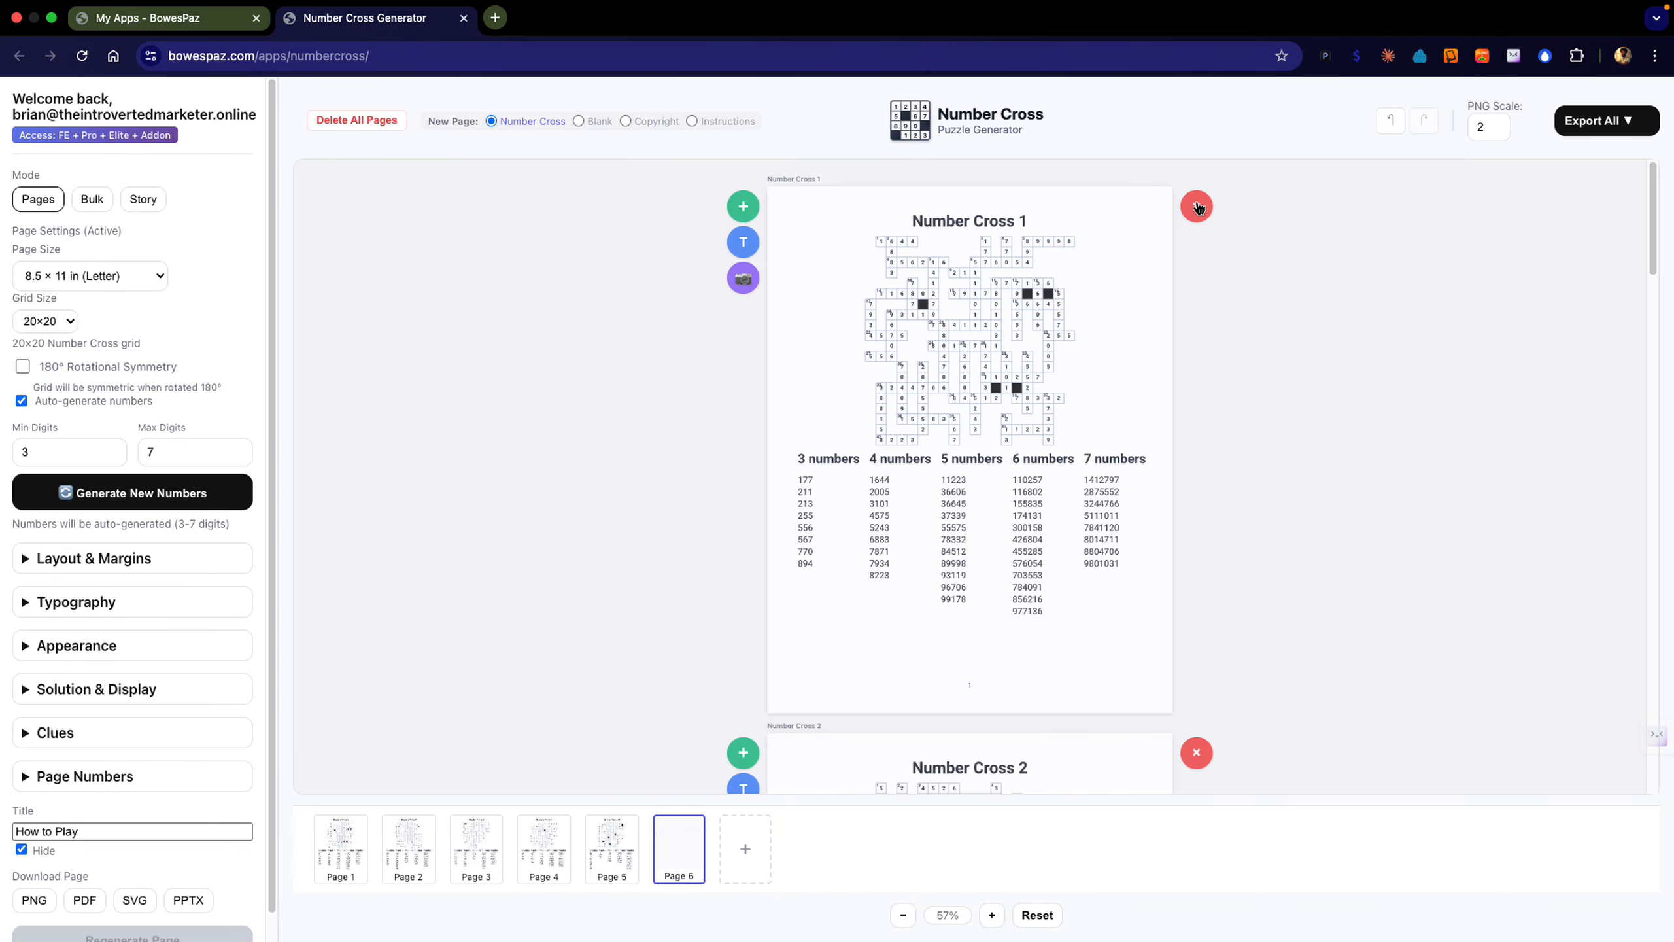
left_click(1197, 206)
left_click(1196, 207)
left_click(1196, 207)
left_click(1196, 207)
left_click(1196, 206)
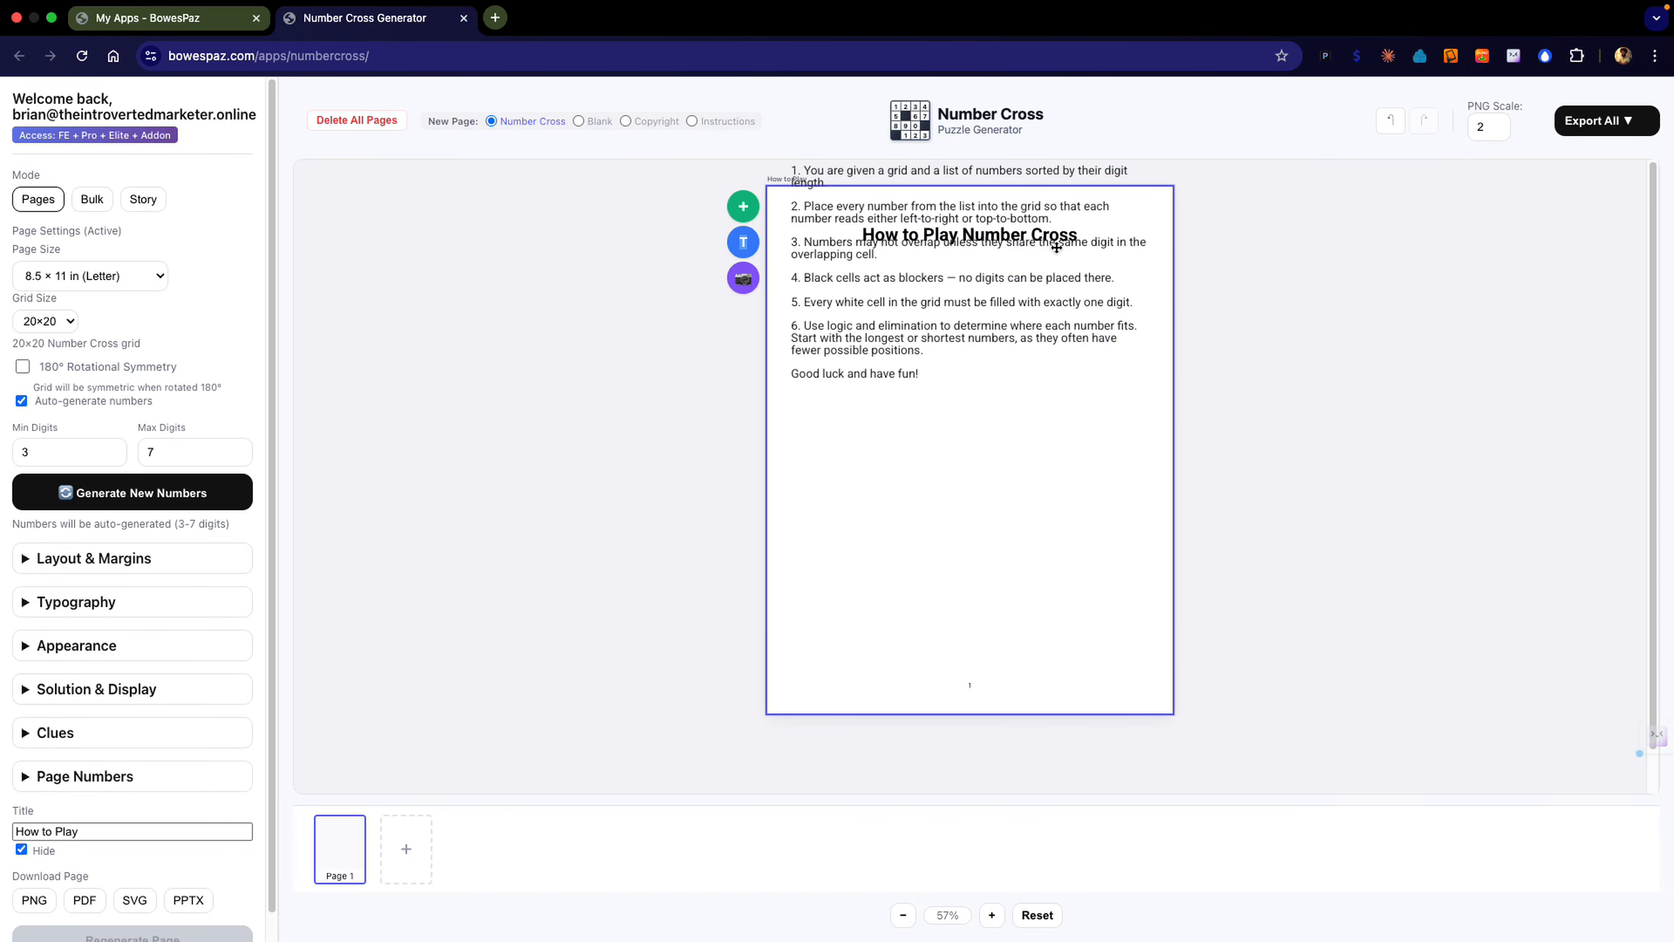
Switch to Story mode and set the puzzle grid size to 10×10.
left_click(146, 199)
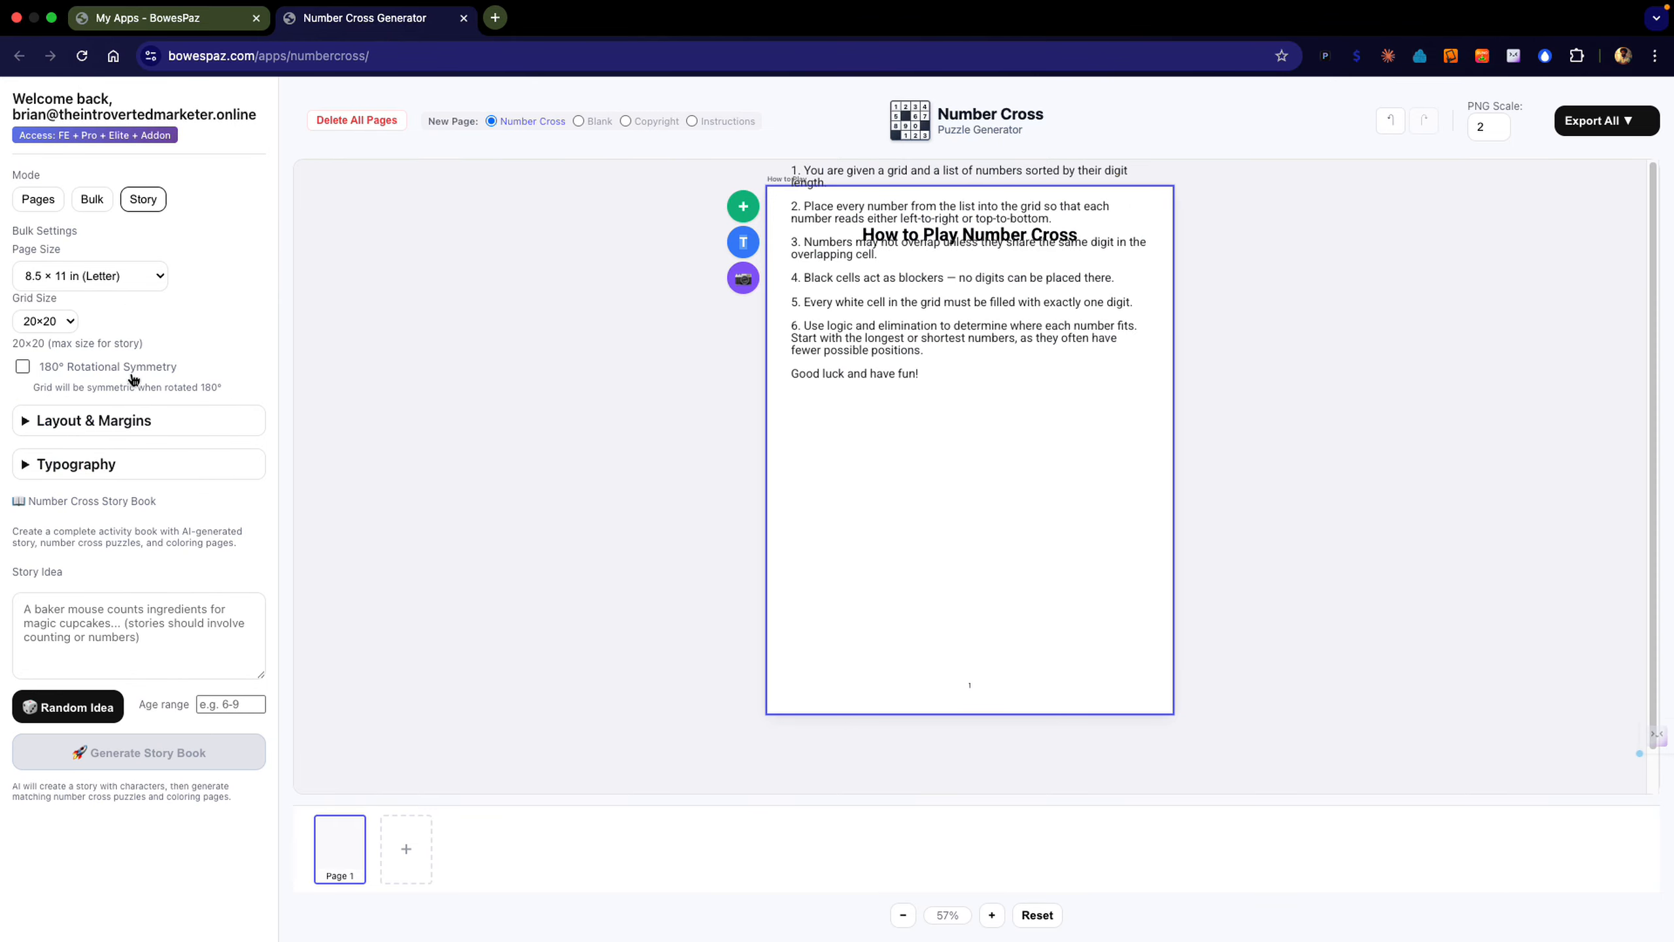
left_click(58, 322)
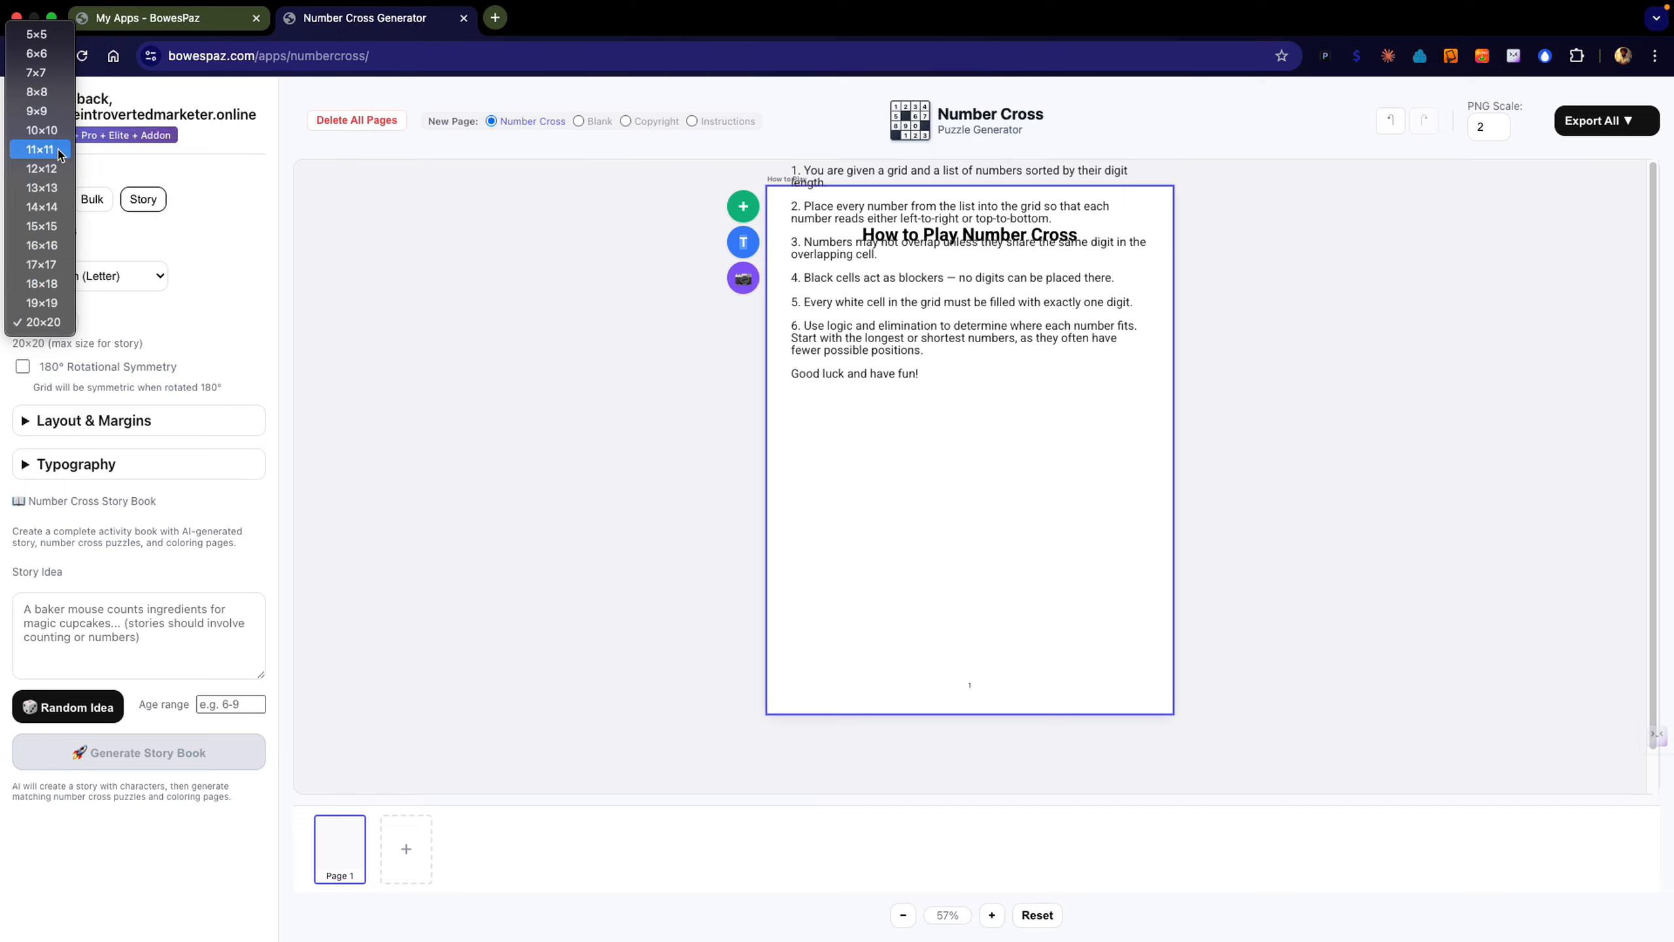
left_click(36, 136)
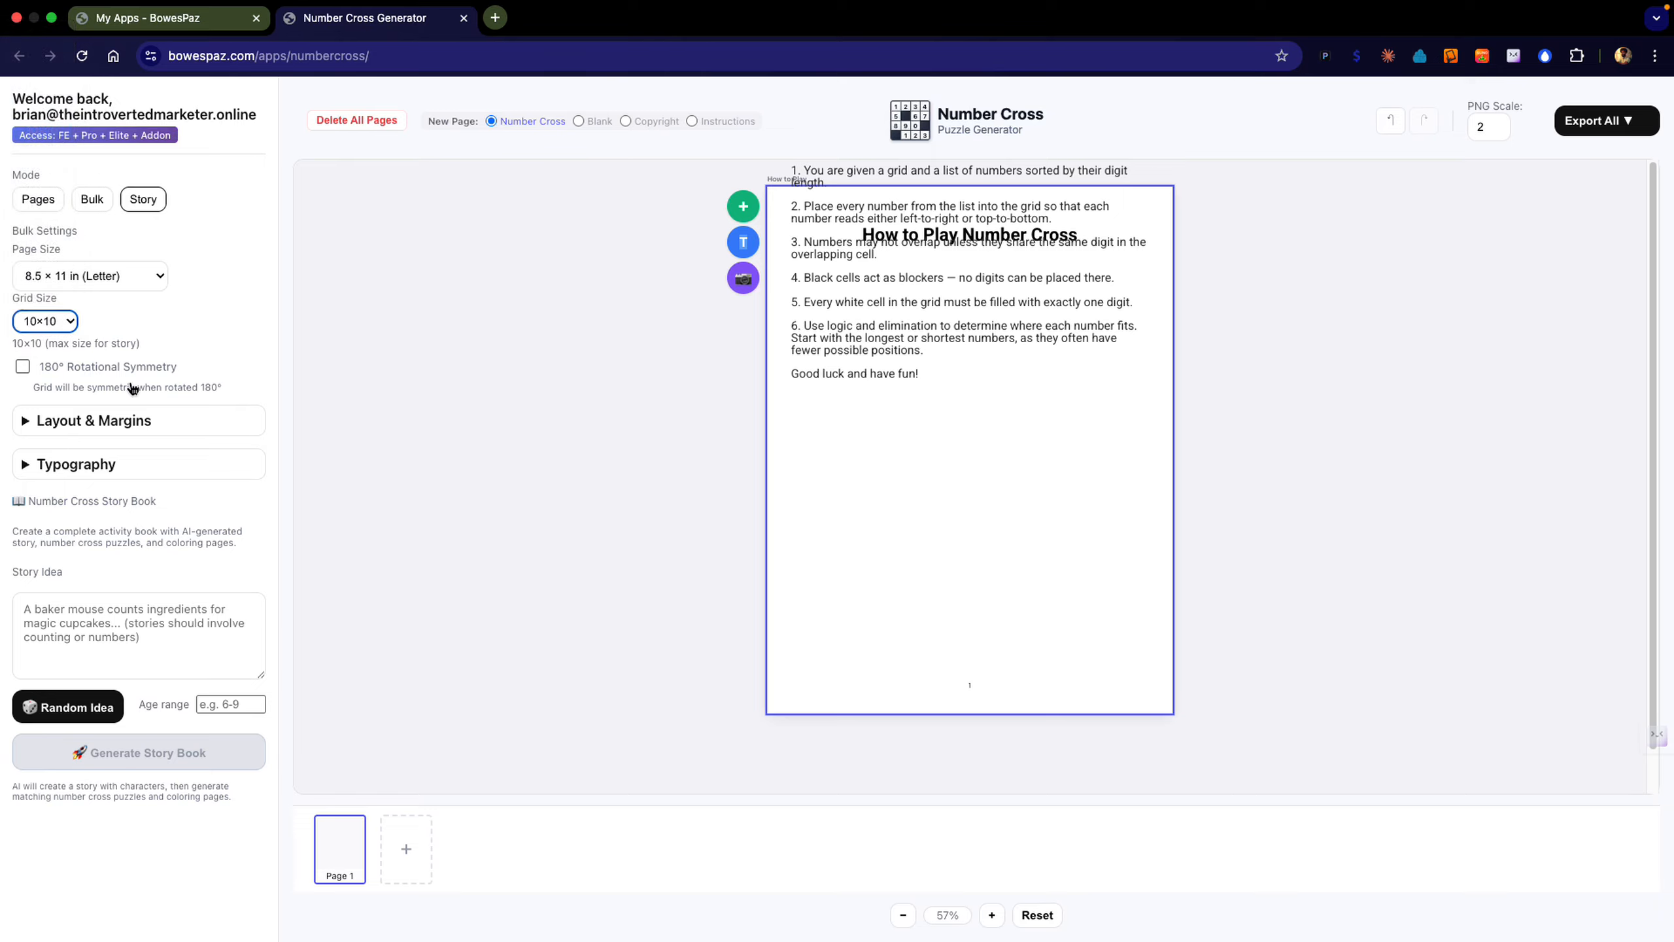
Look over the story book's Layout & Margins and Typography settings, collapsing each section again.
left_click(100, 433)
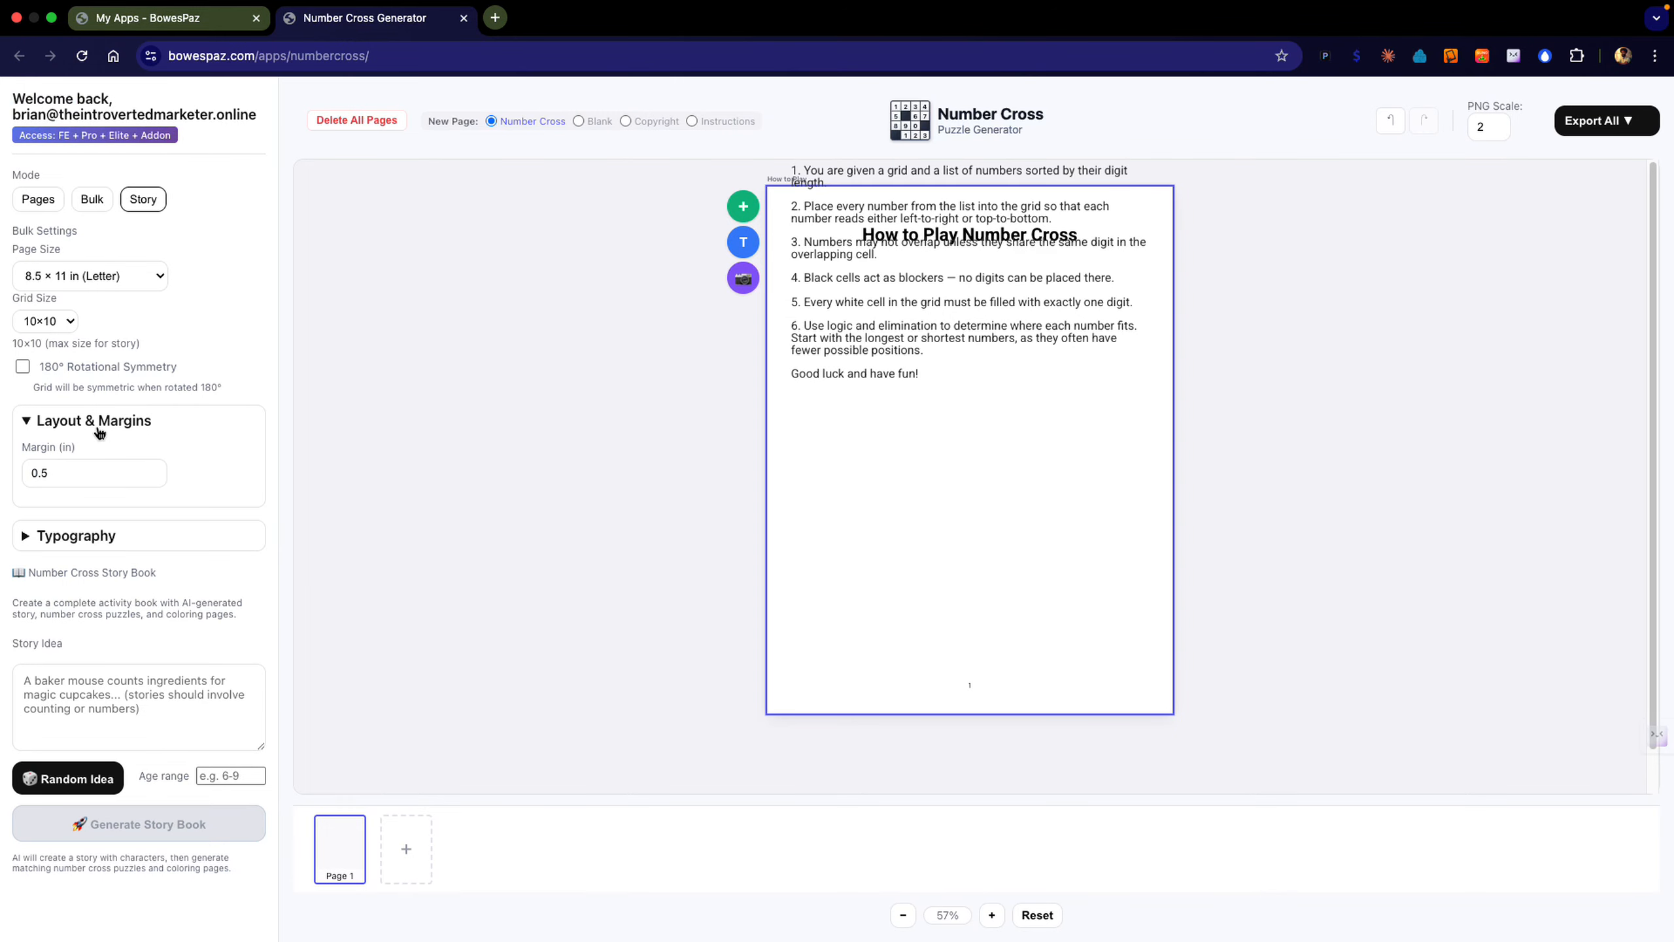
left_click(99, 433)
left_click(99, 465)
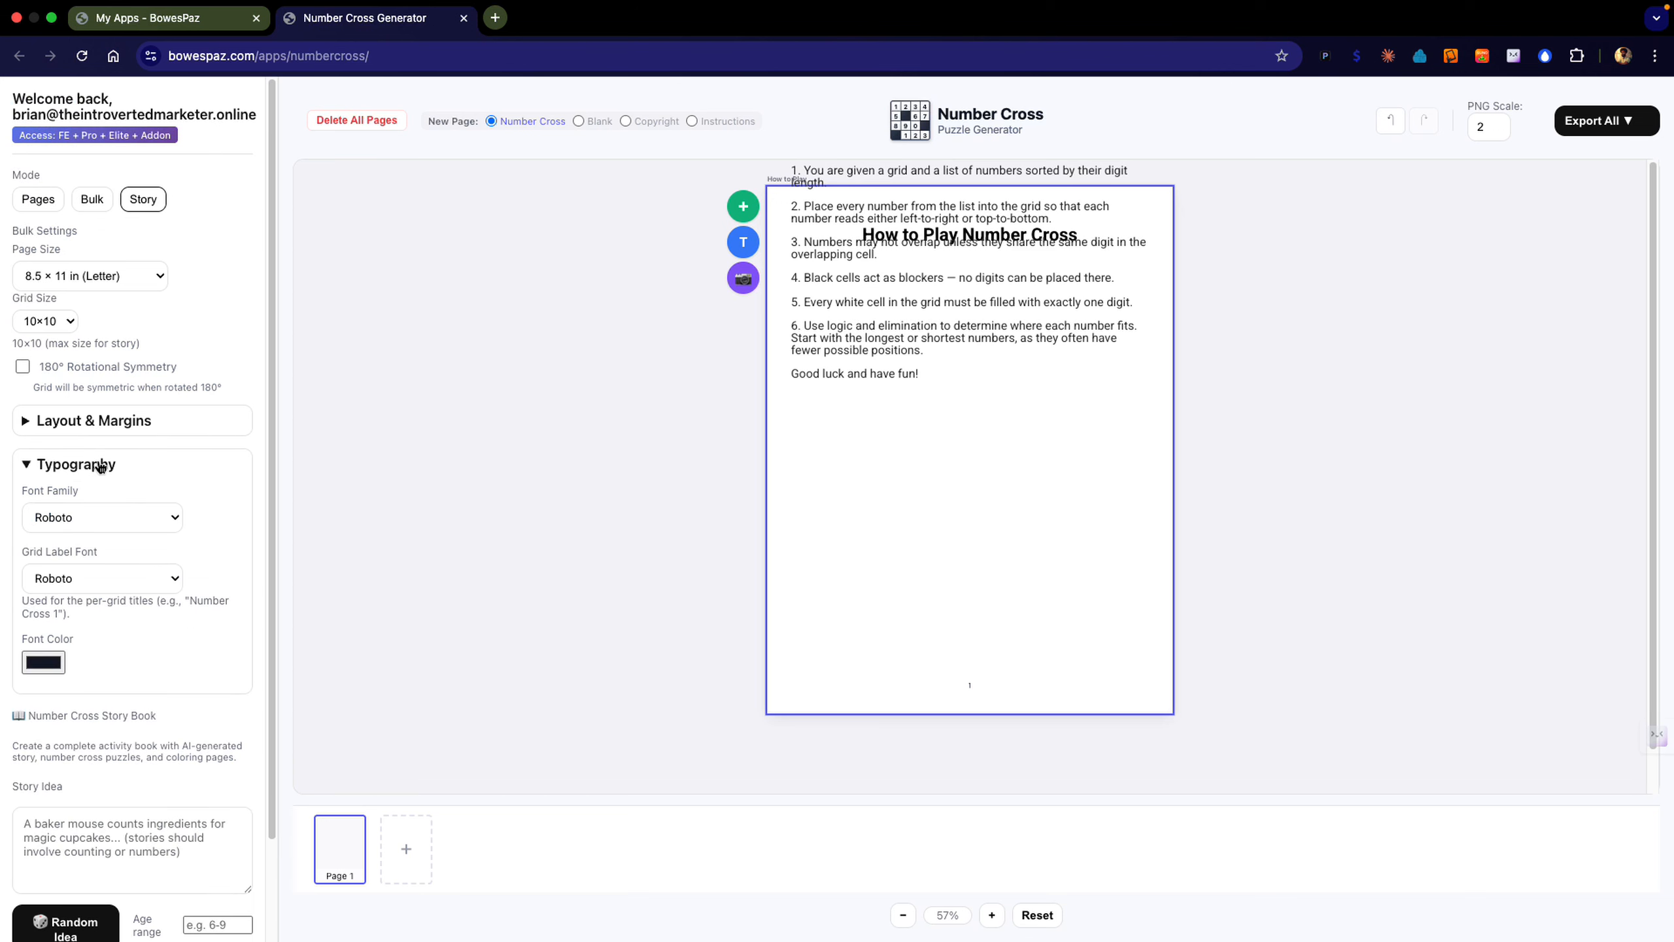
left_click(100, 466)
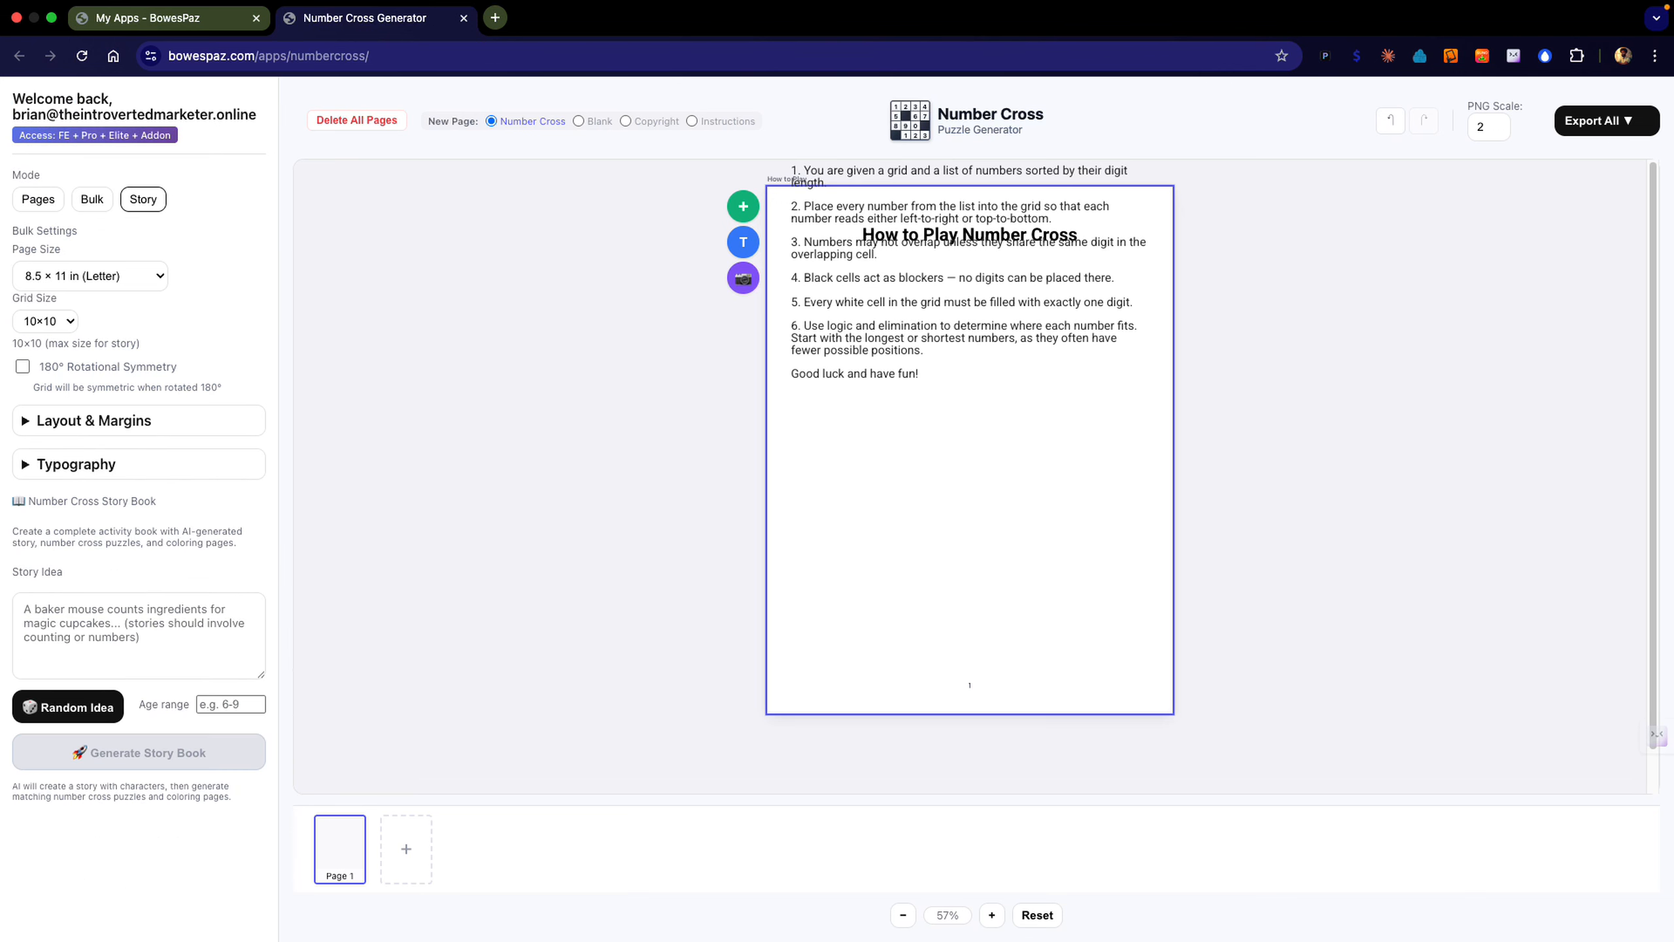
Fill in a random story idea, generate the story book from it and select its first page.
left_click(94, 712)
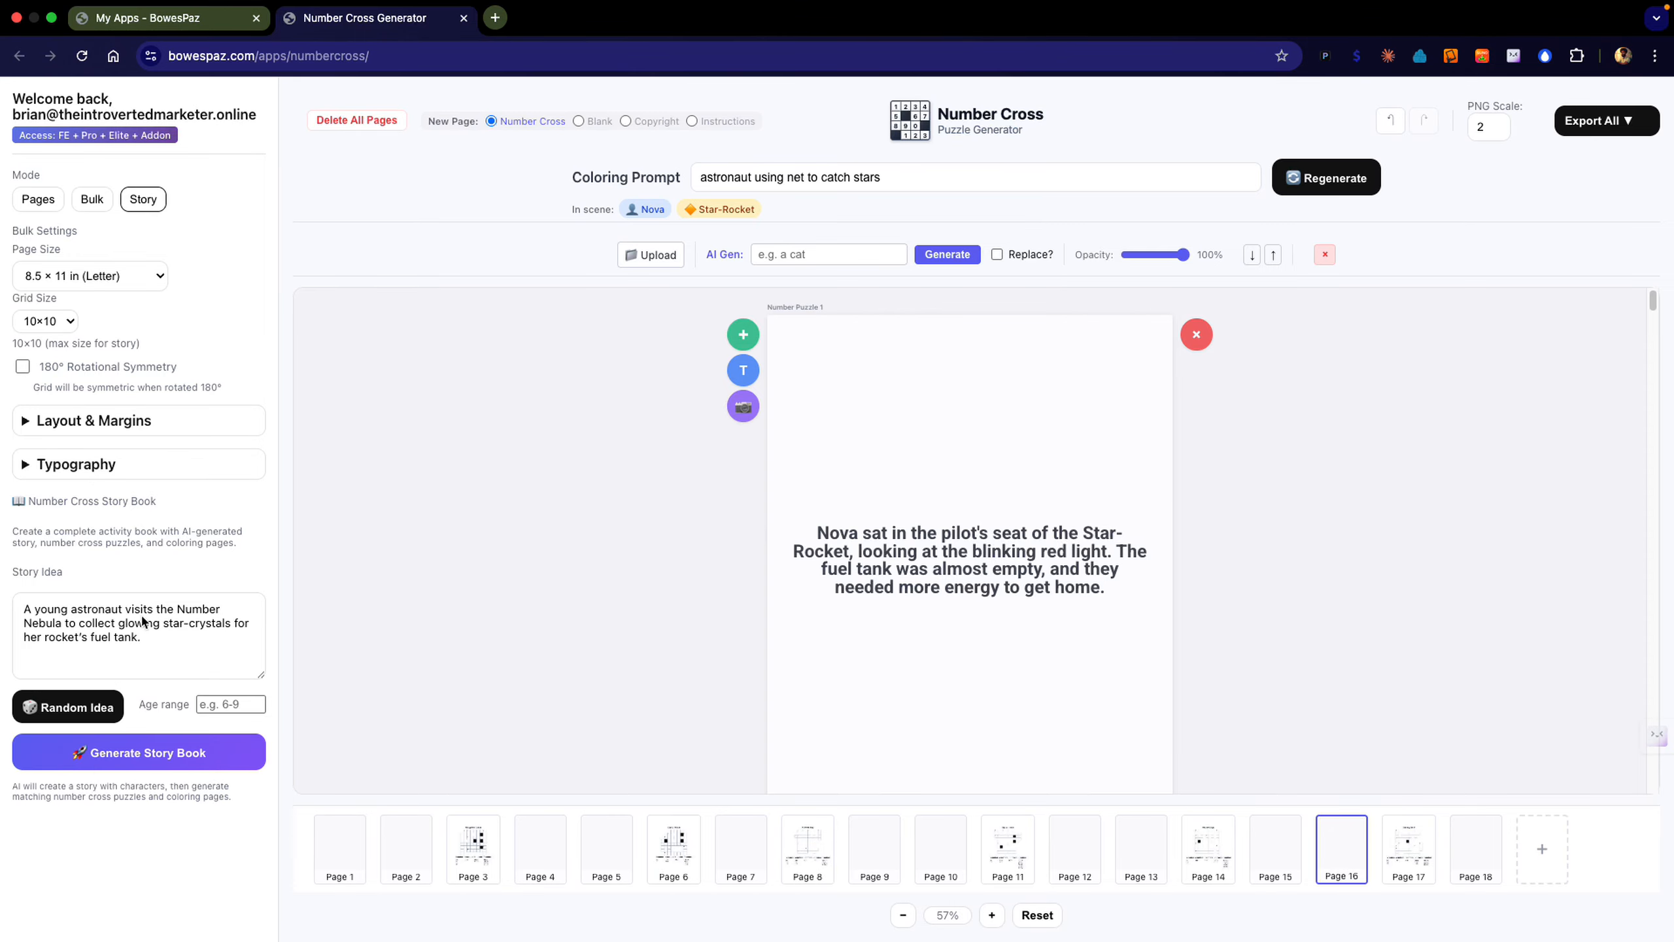
left_click(884, 479)
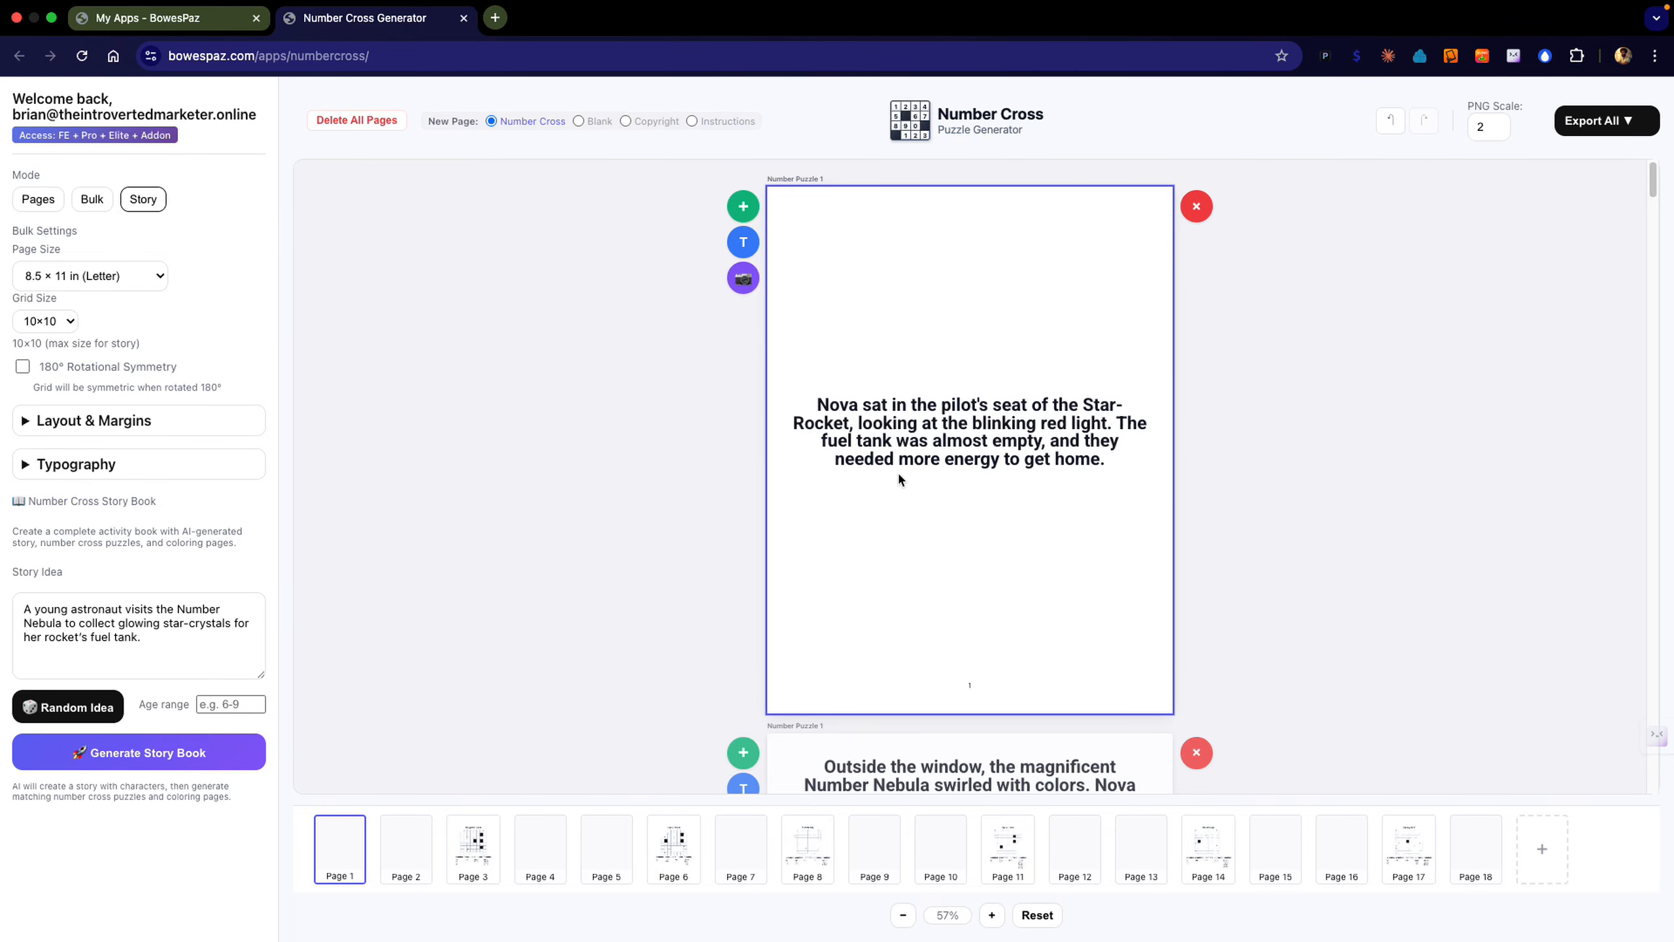
Select the coloring picture on page 2 and examine it together with the number cross puzzle on page 3.
scroll(897, 471, "down", 8)
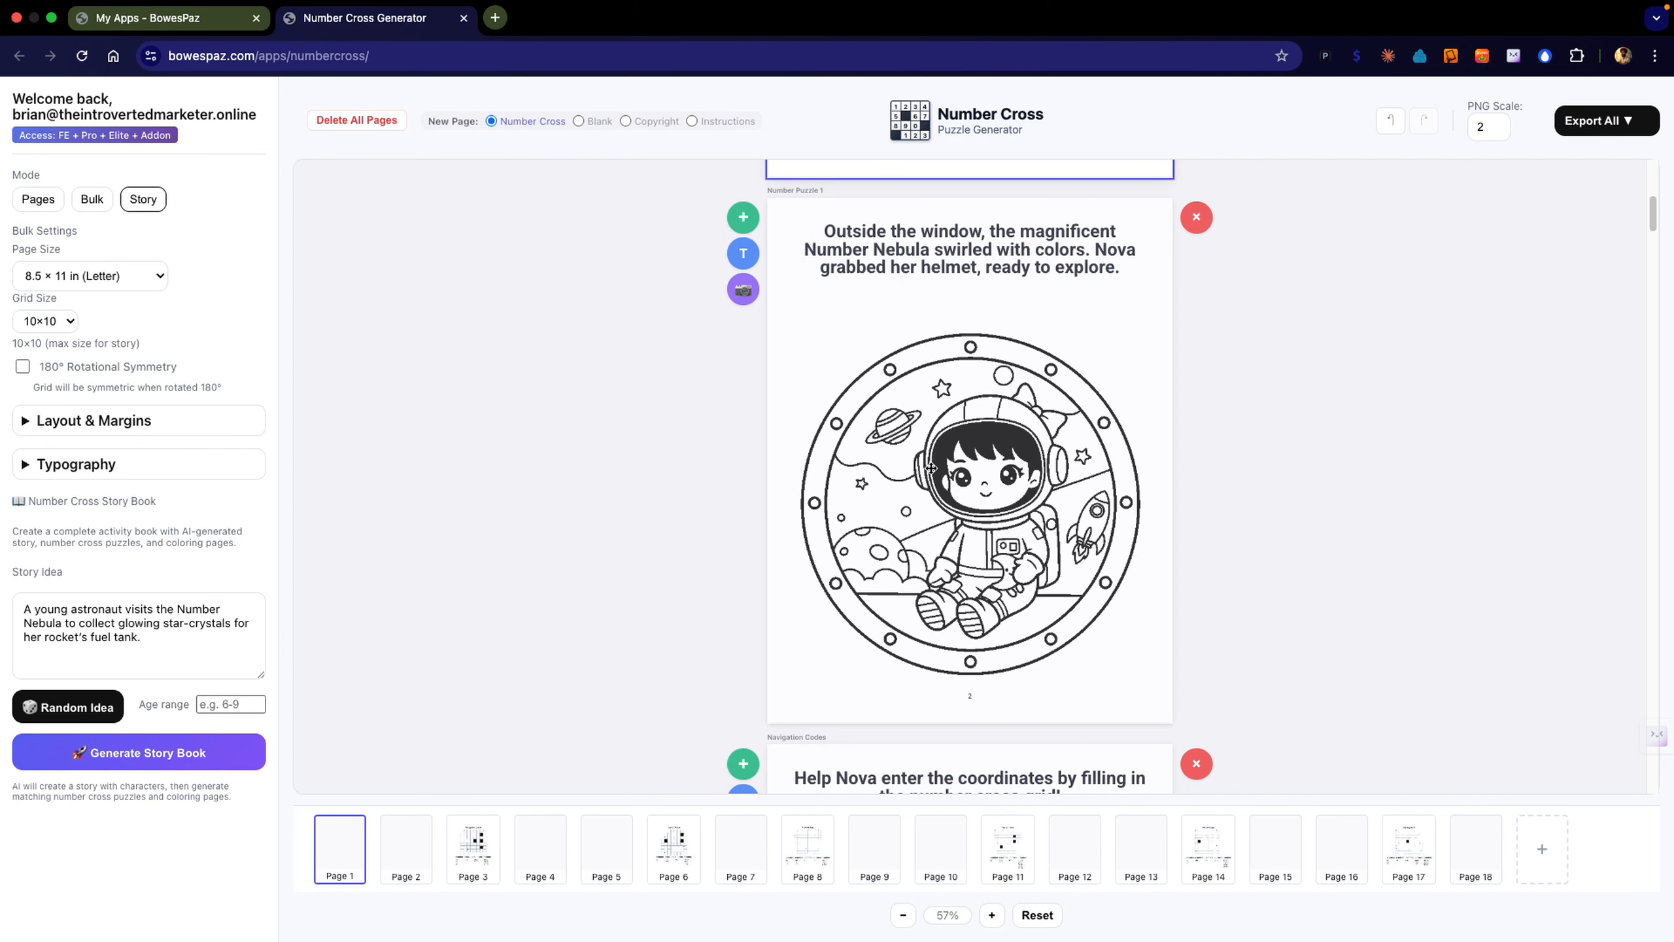
left_click(930, 468)
scroll(931, 468, "down", 3)
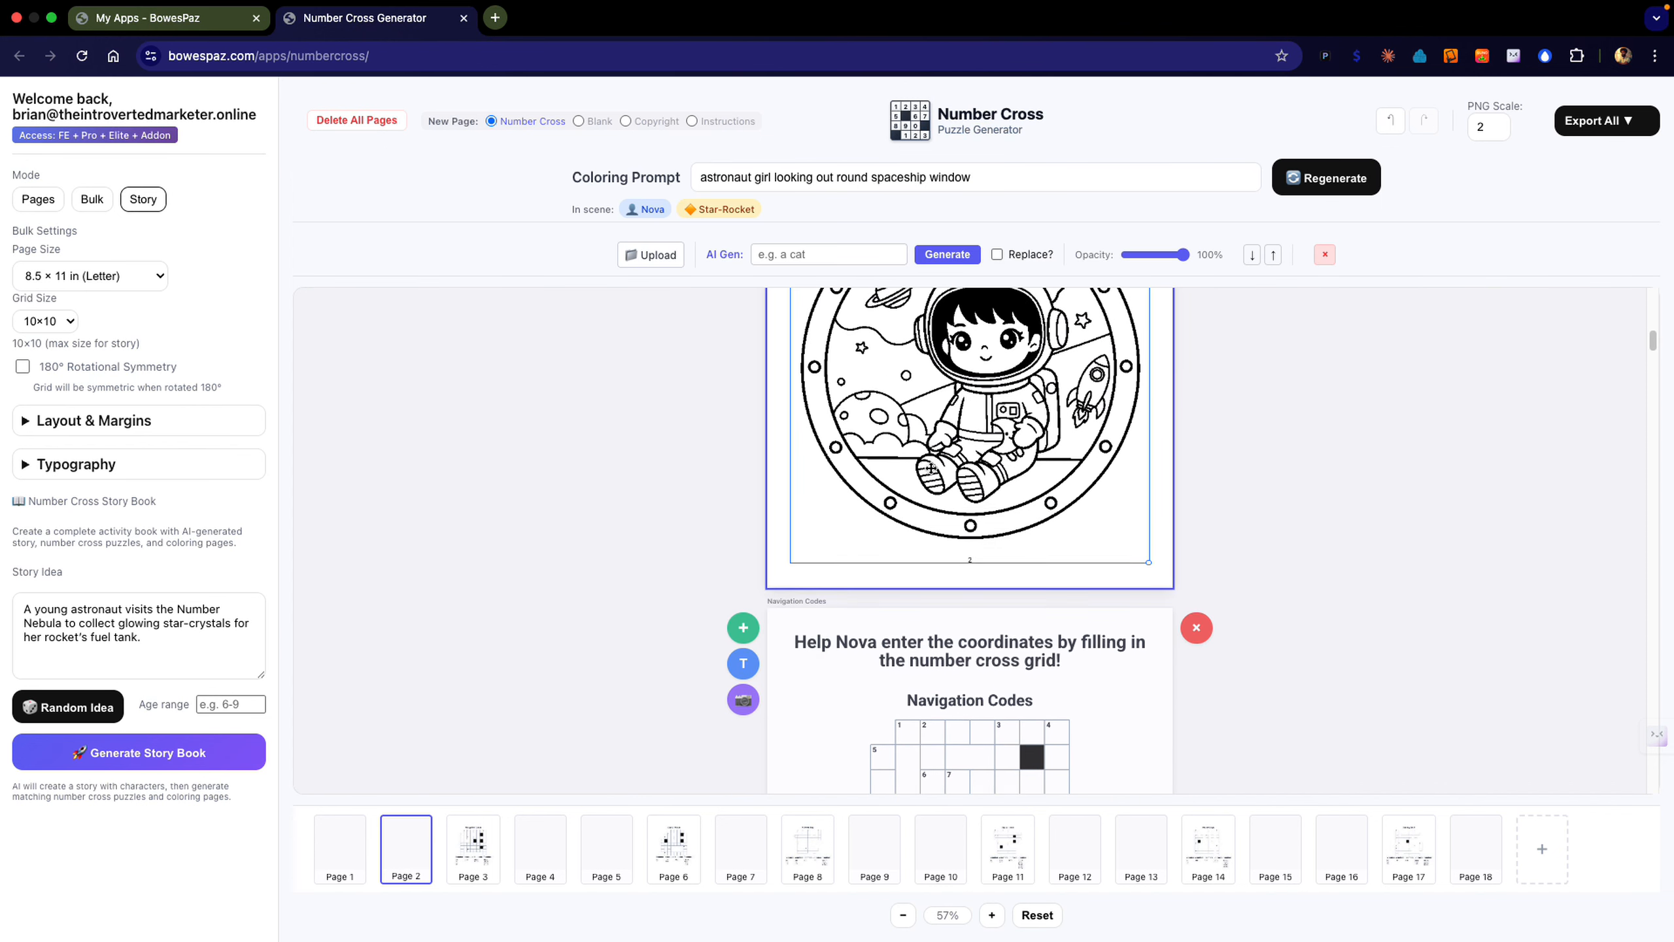
scroll(932, 468, "down", 4)
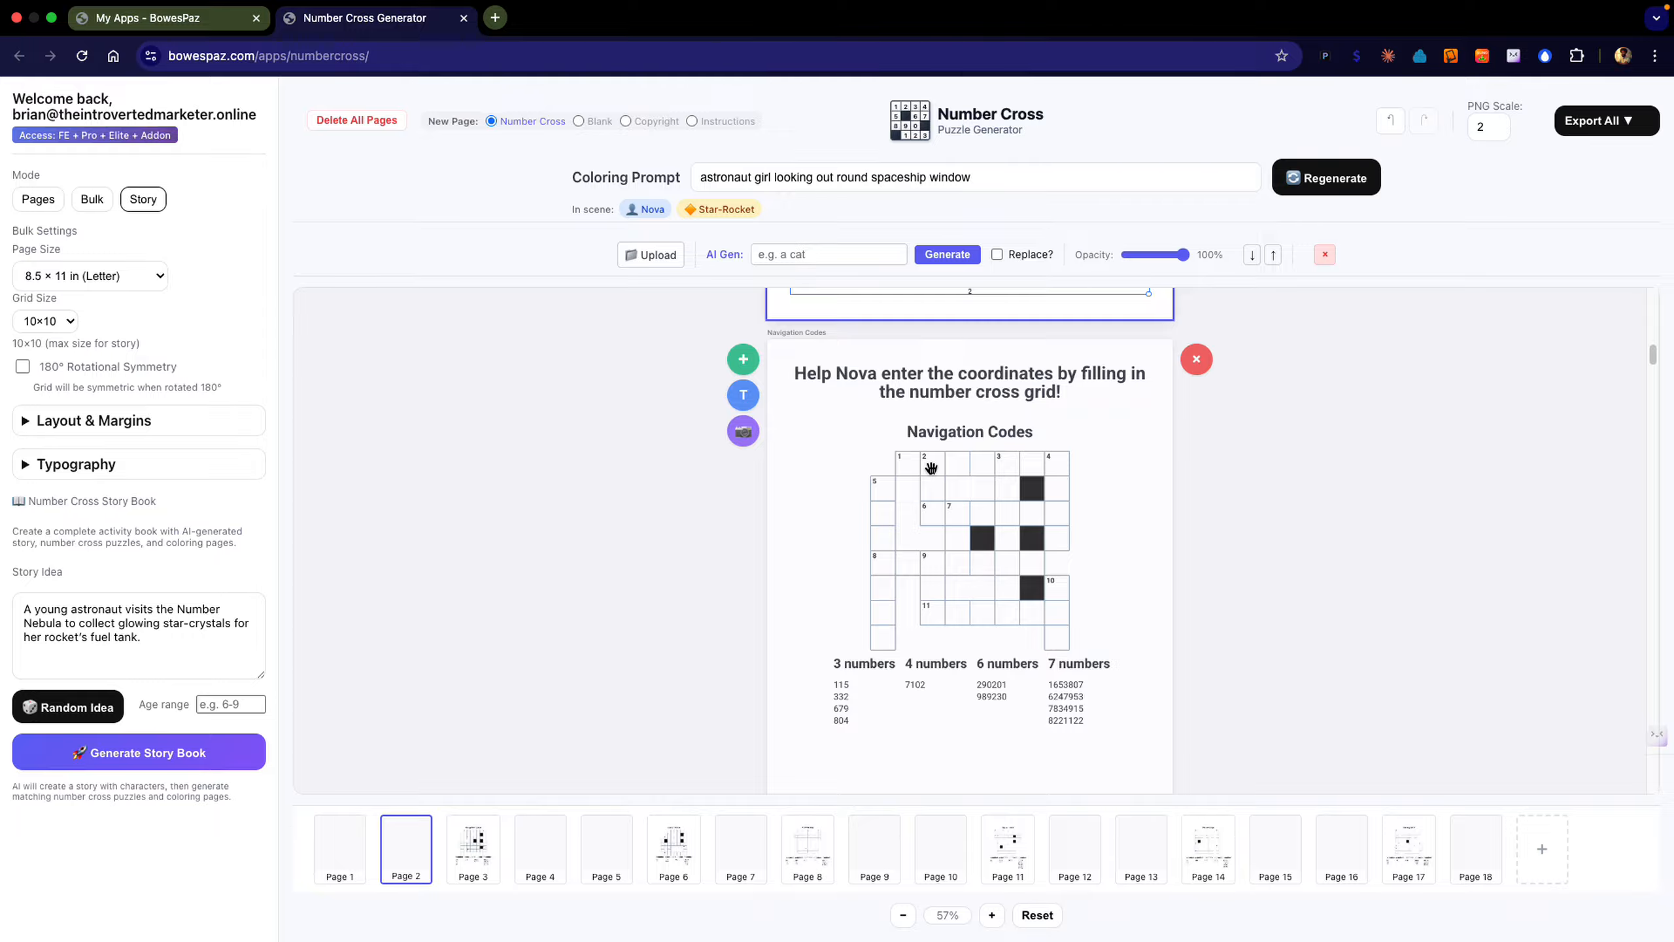
Review the remaining story, coloring and puzzle pages of the generated book from page 4 to page 18.
scroll(931, 467, "down", 10)
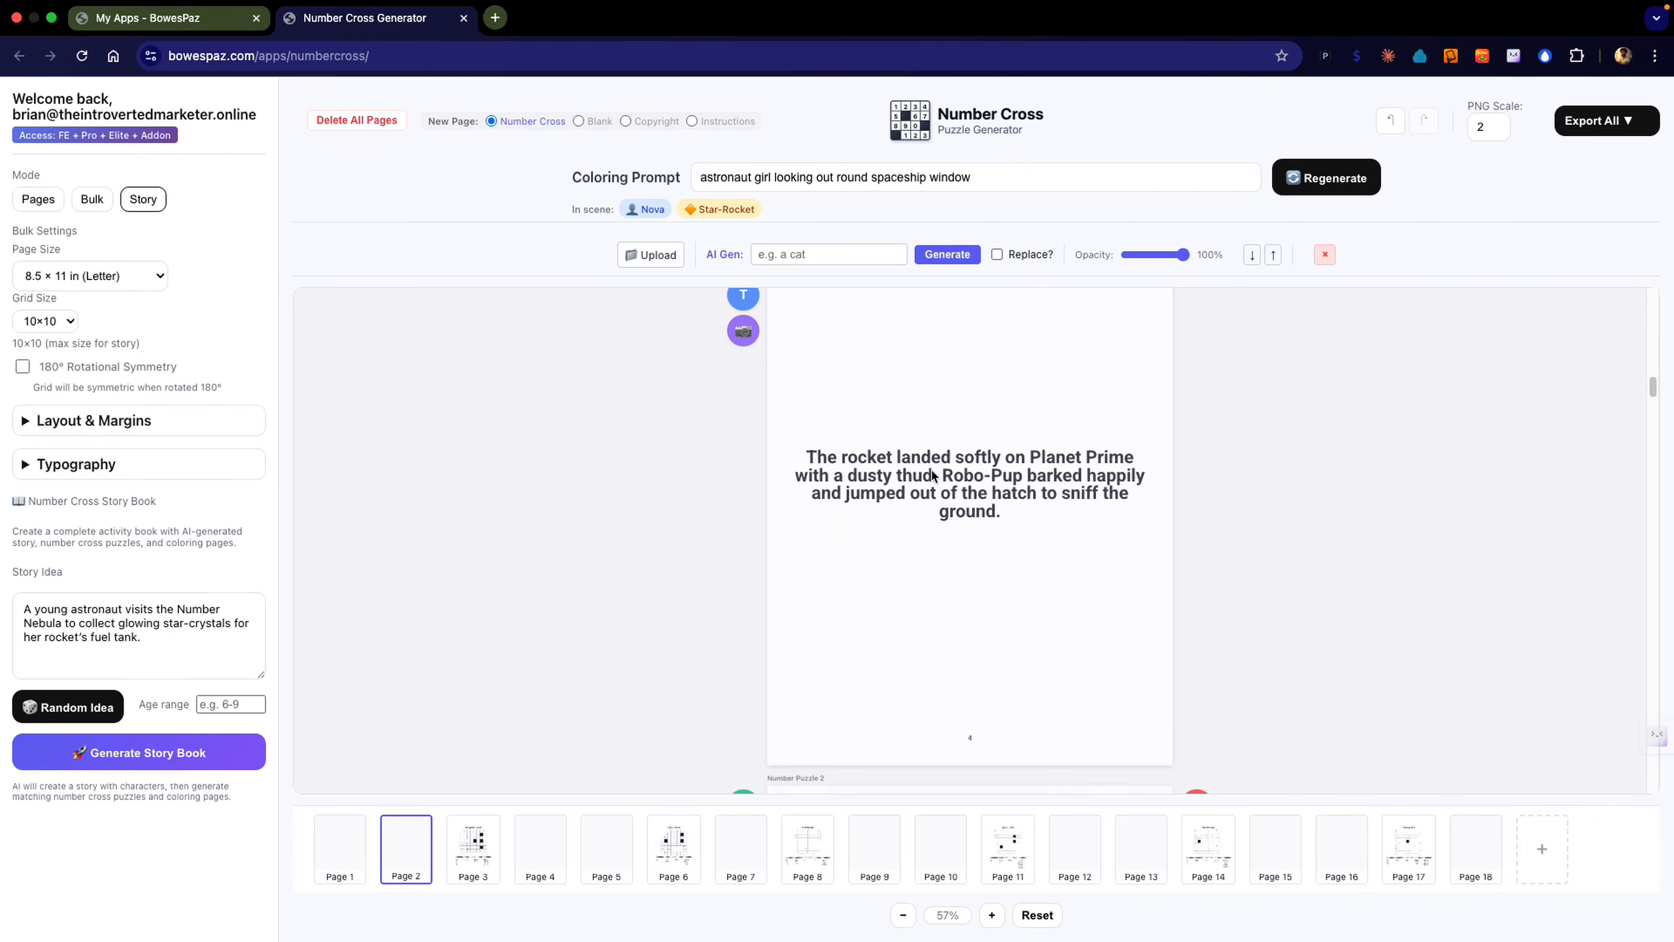
scroll(931, 473, "down", 15)
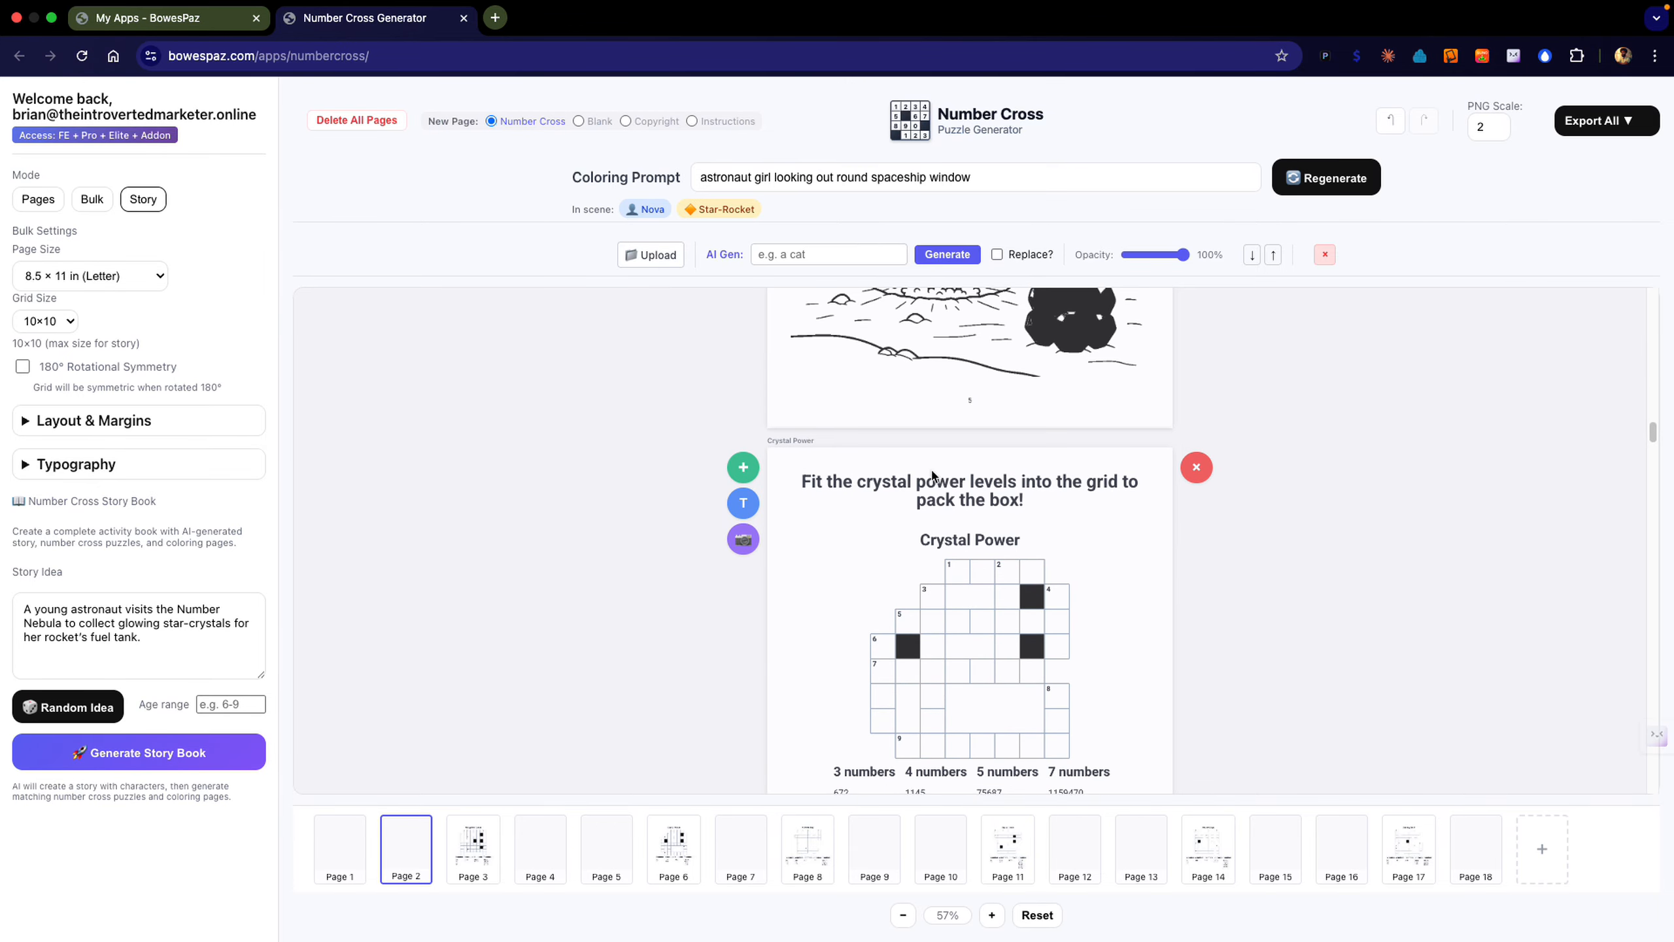
scroll(931, 473, "down", 6)
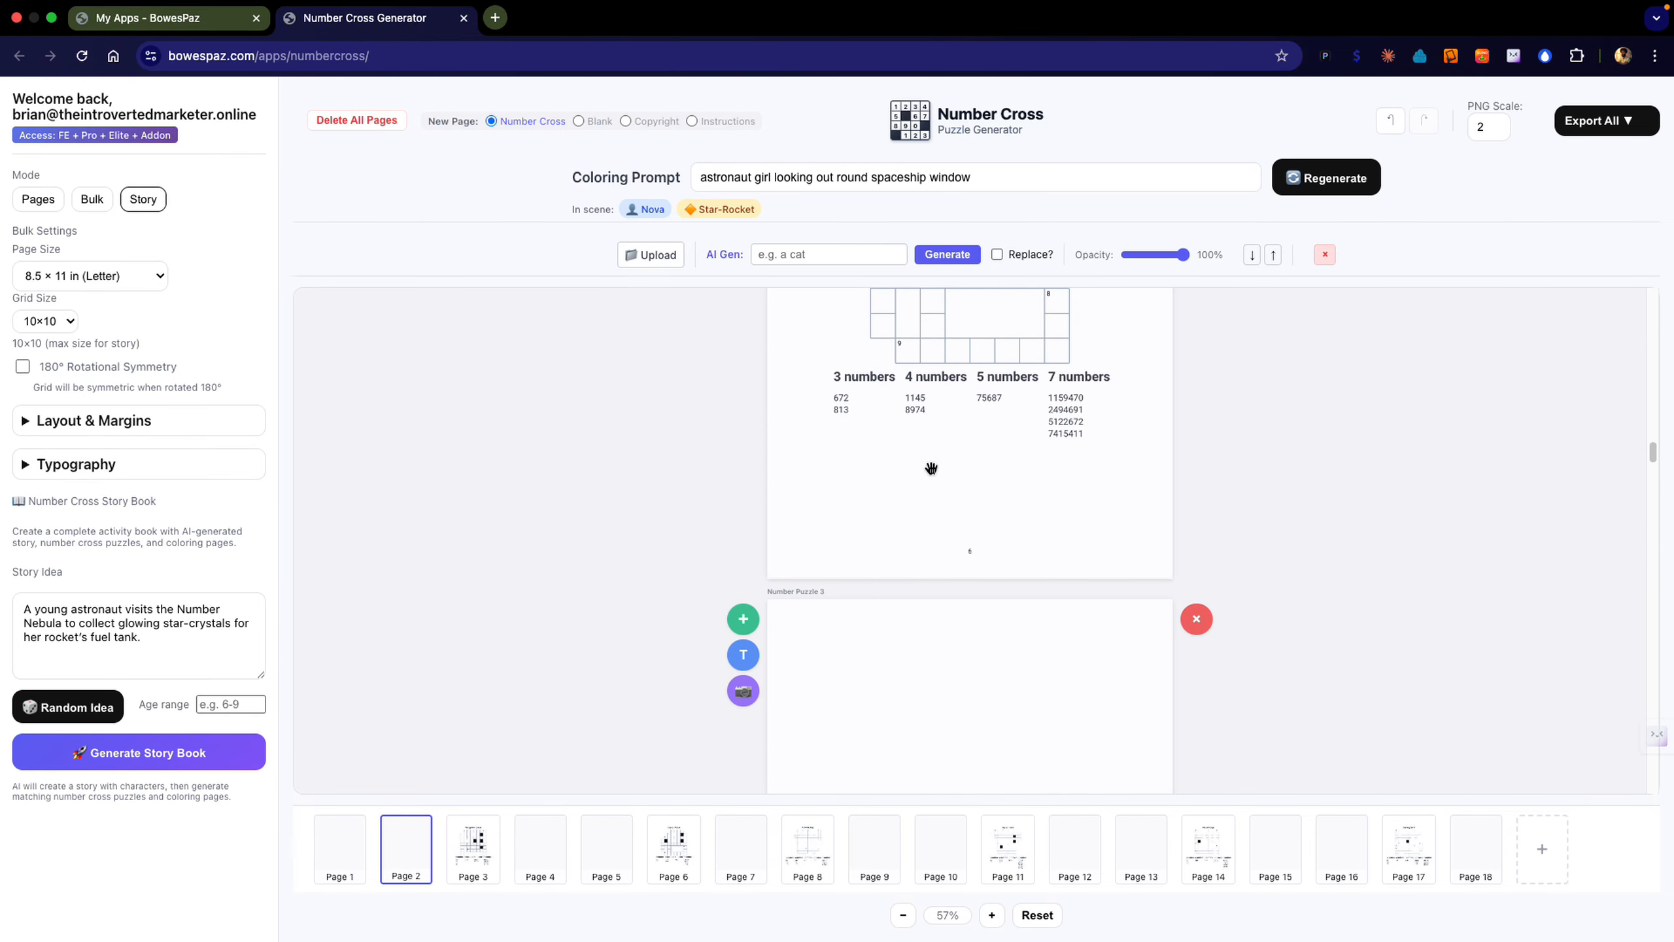
scroll(931, 467, "down", 10)
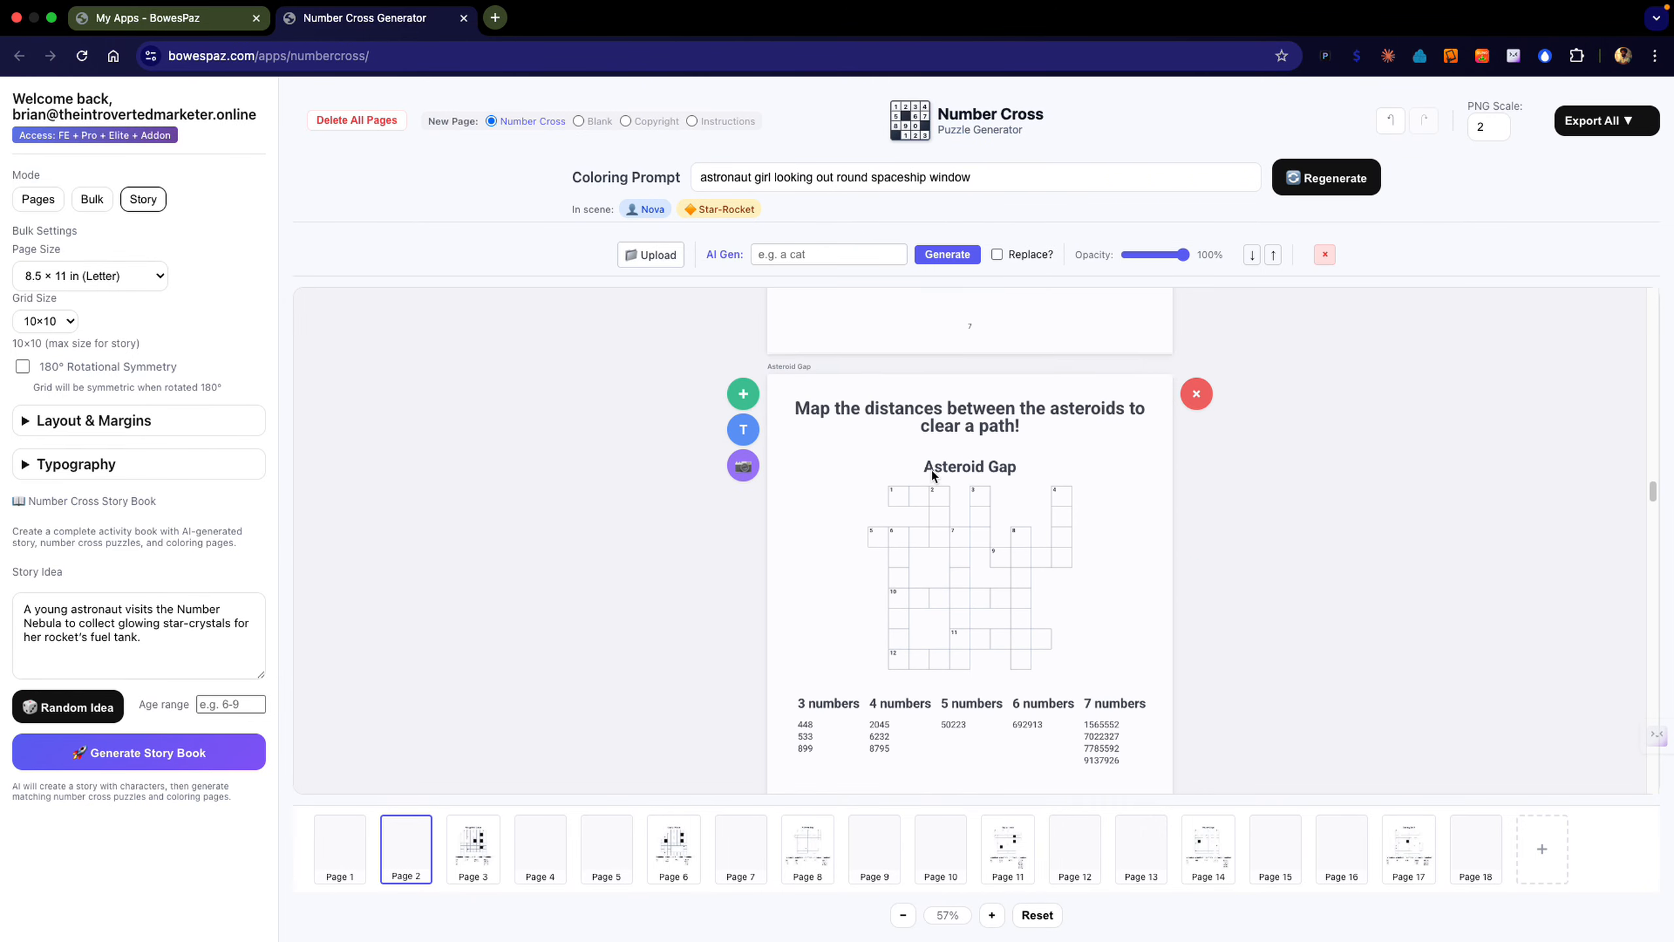
scroll(931, 473, "down", 15)
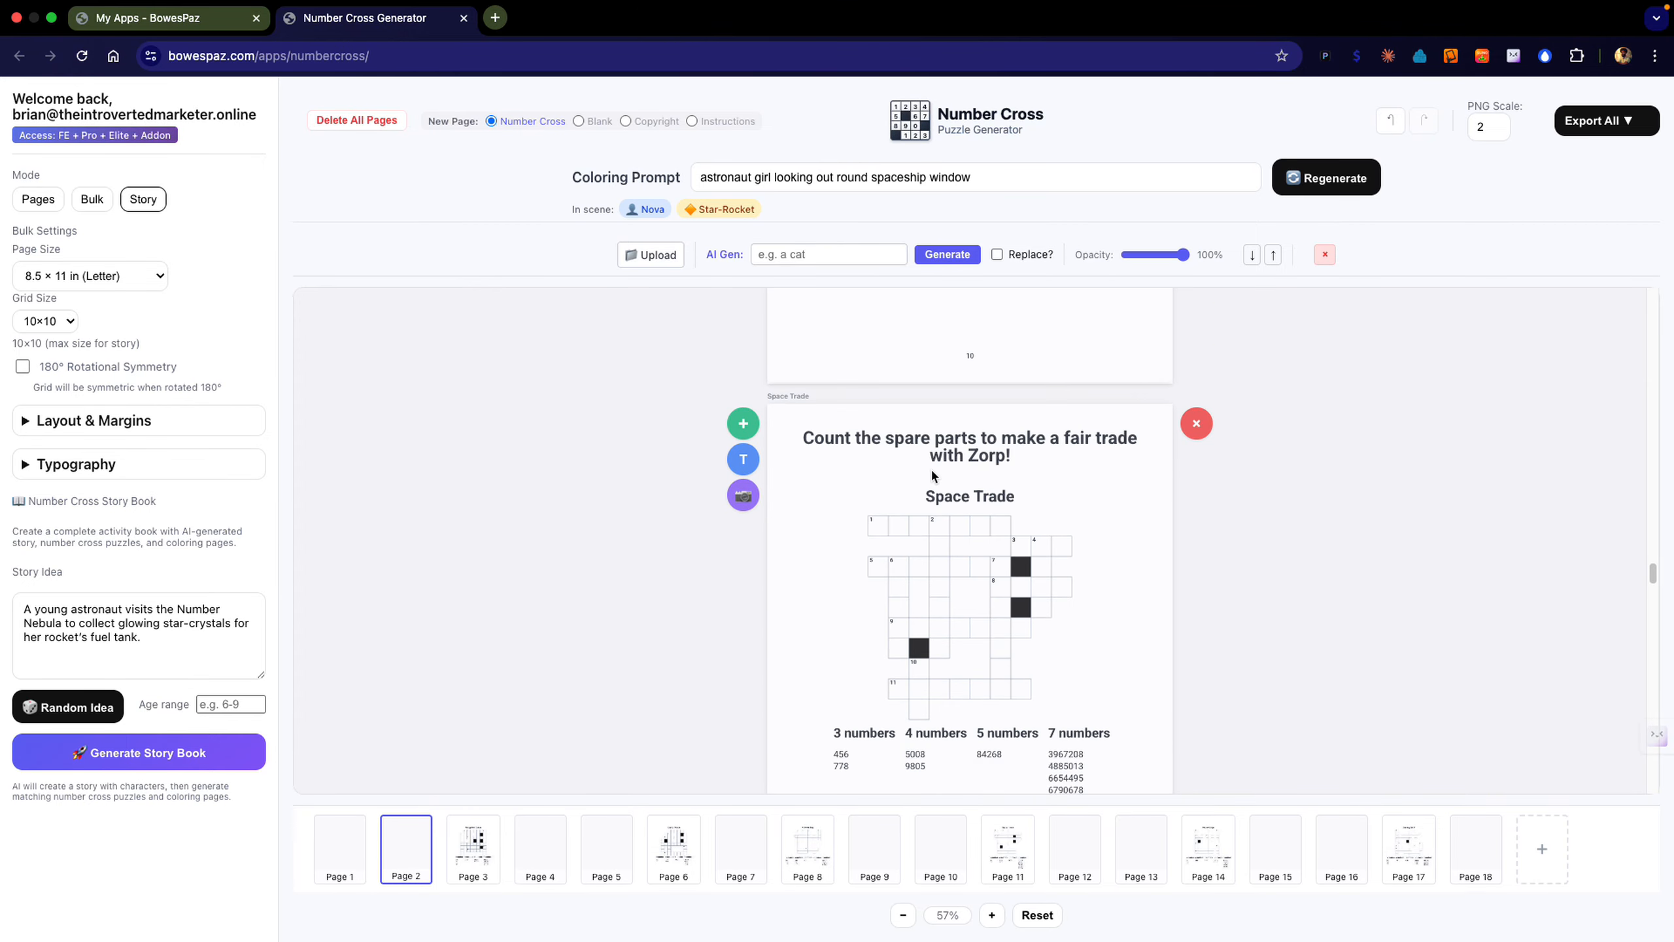
scroll(931, 467, "down", 12)
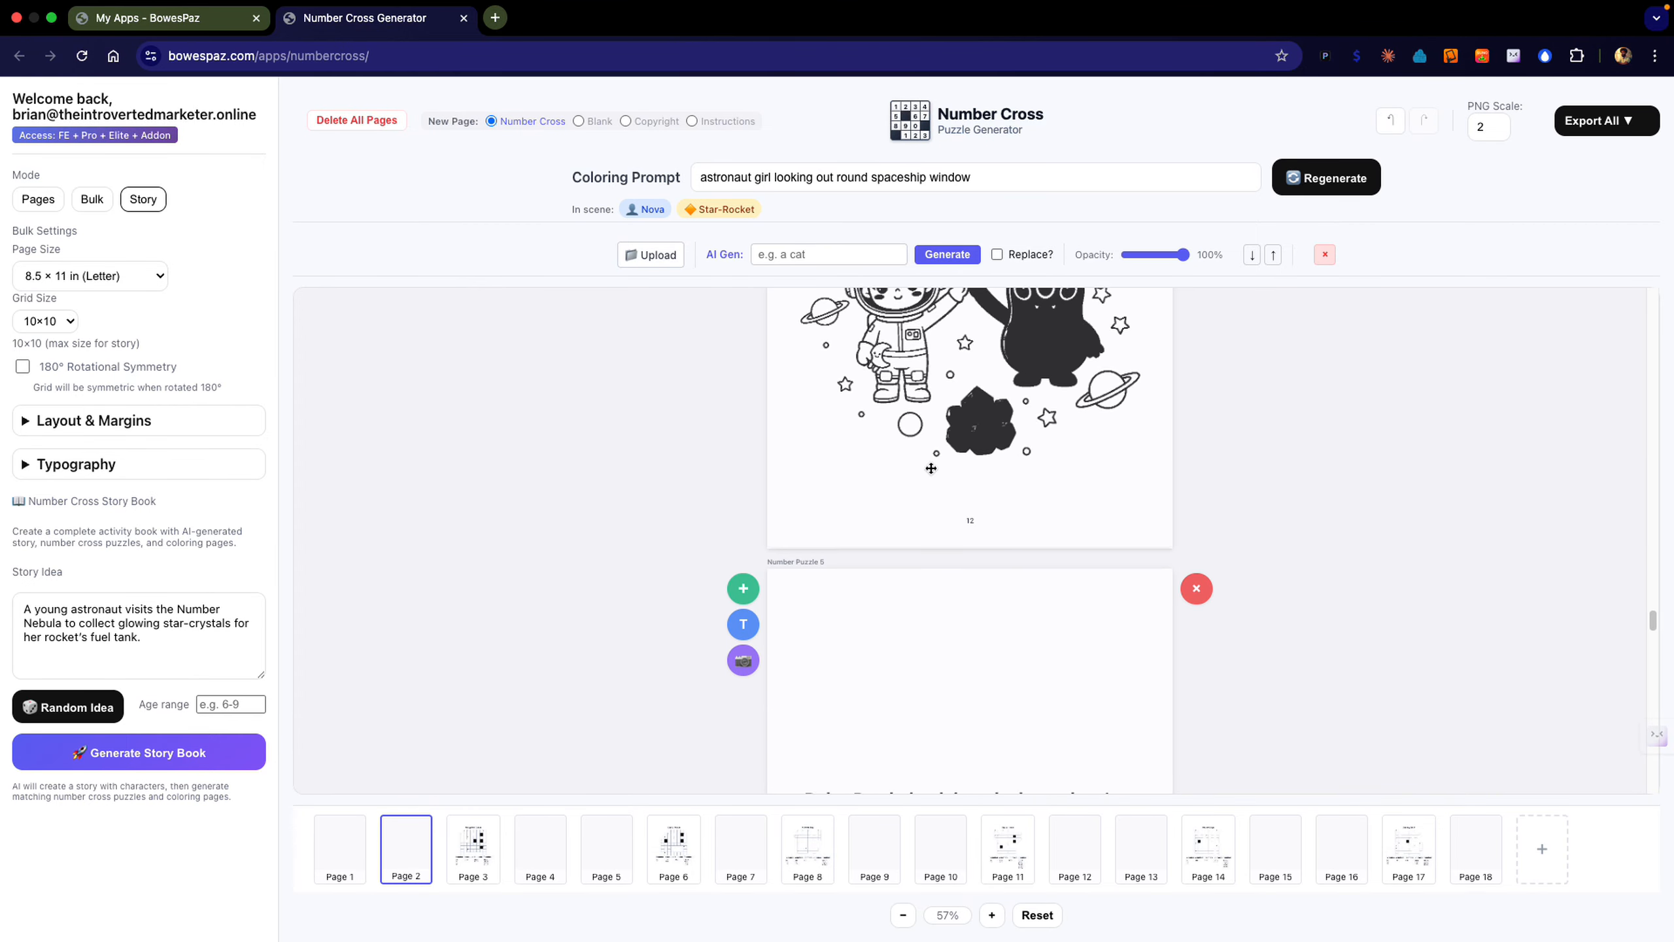
scroll(931, 467, "down", 12)
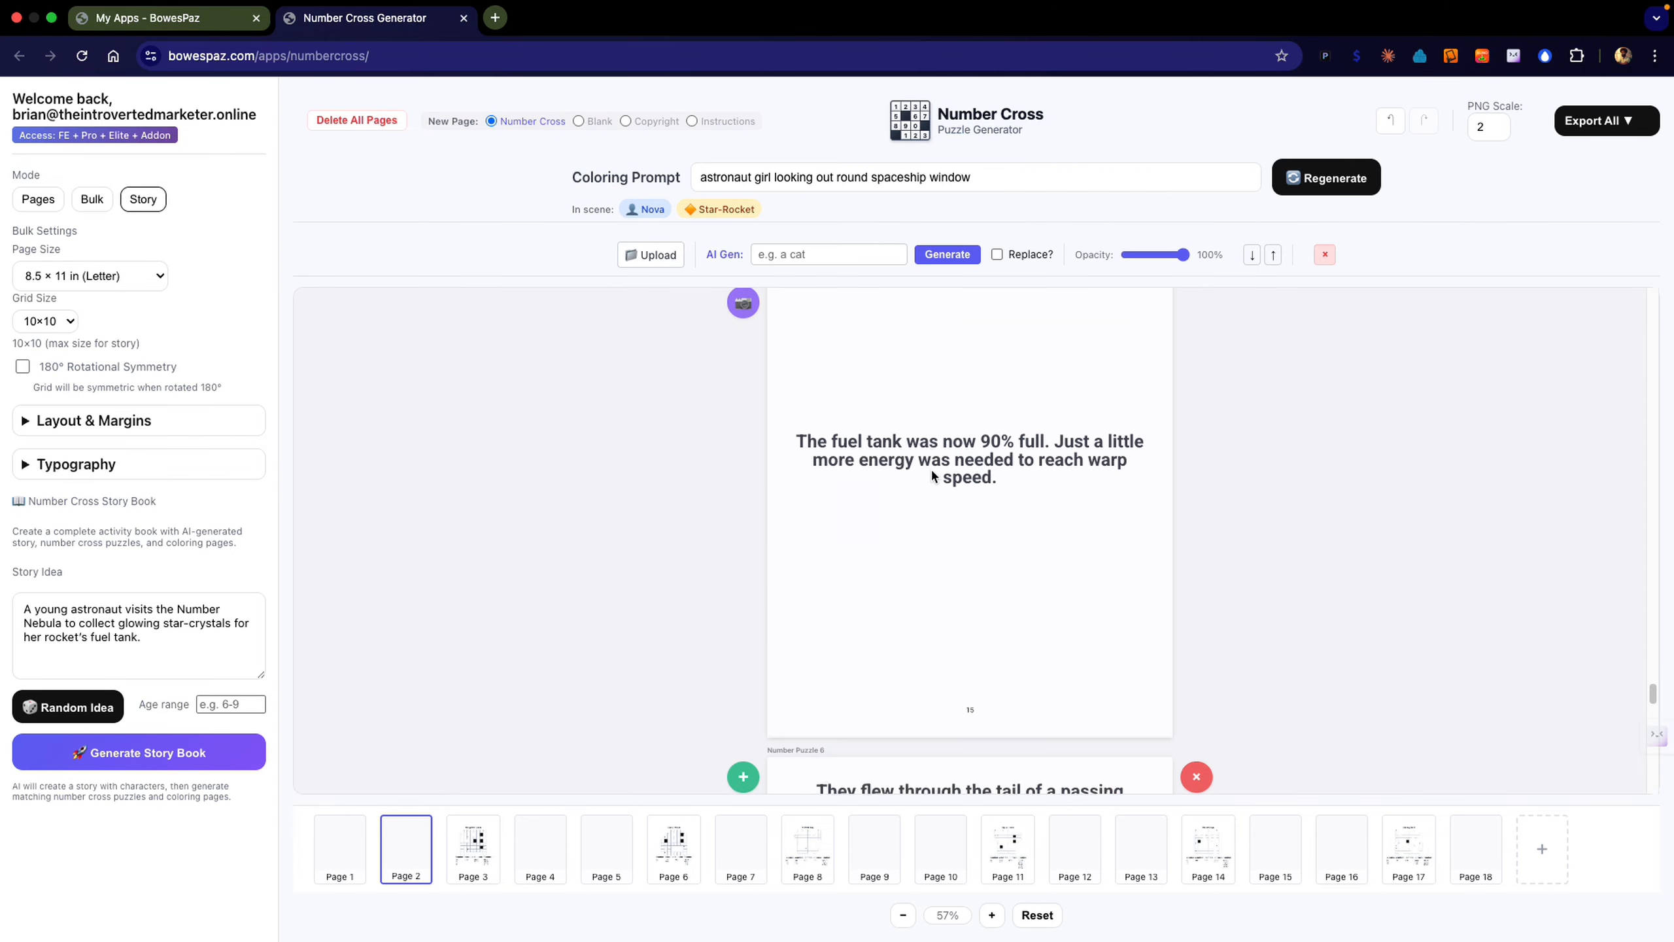
scroll(932, 473, "down", 12)
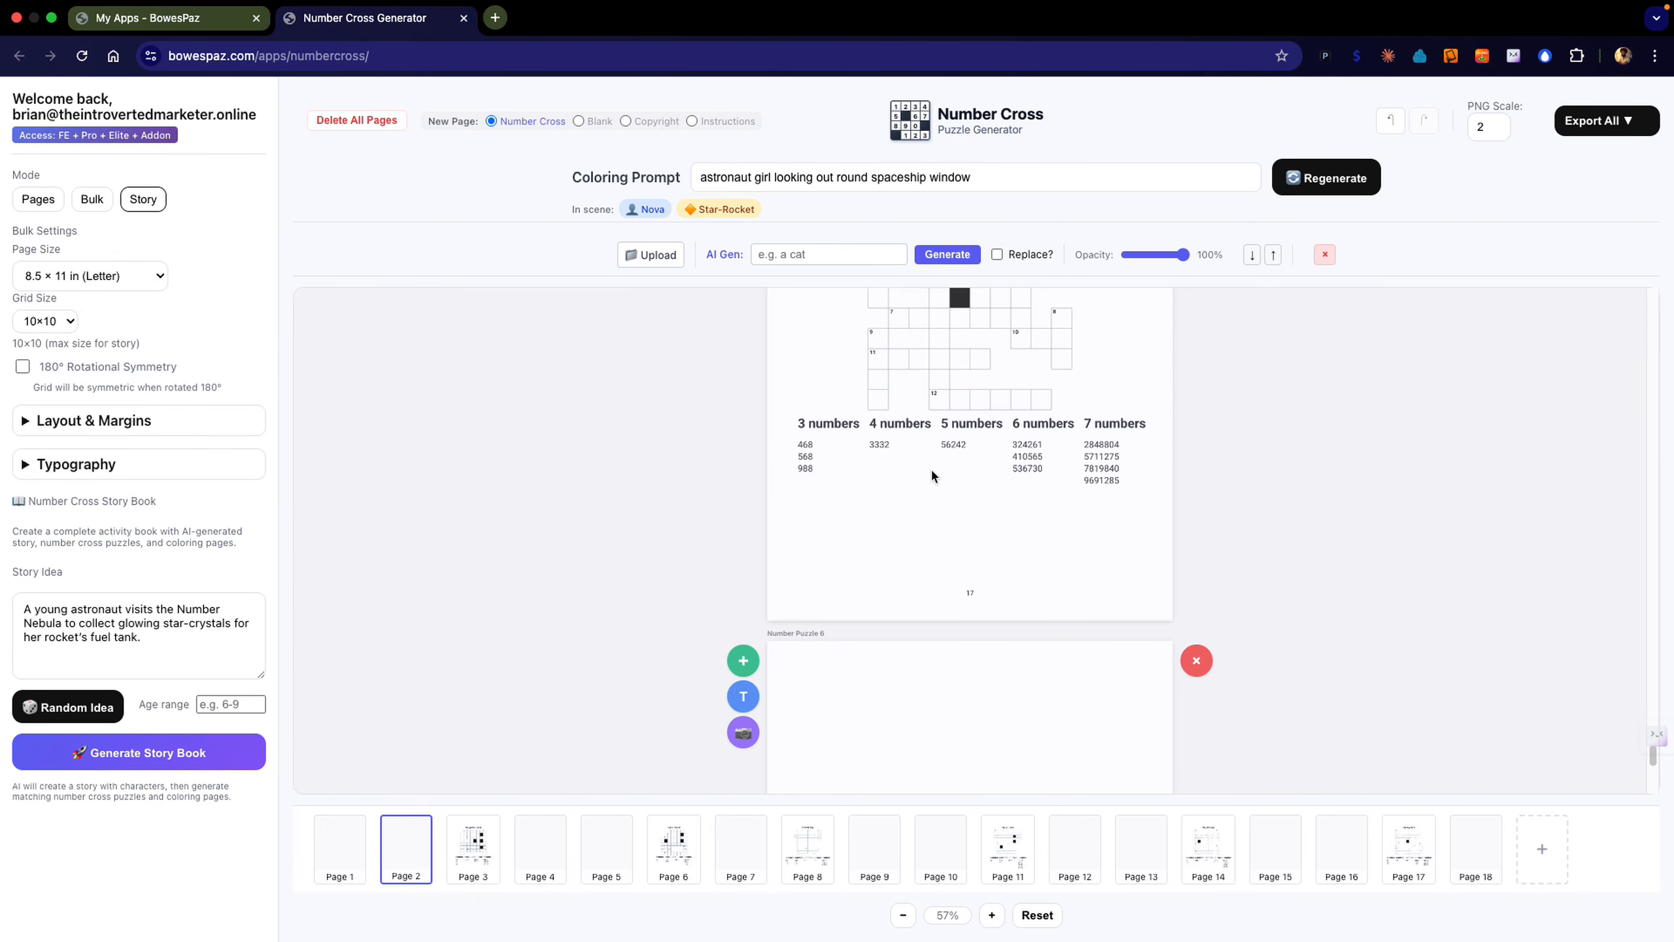
scroll(931, 471, "down", 8)
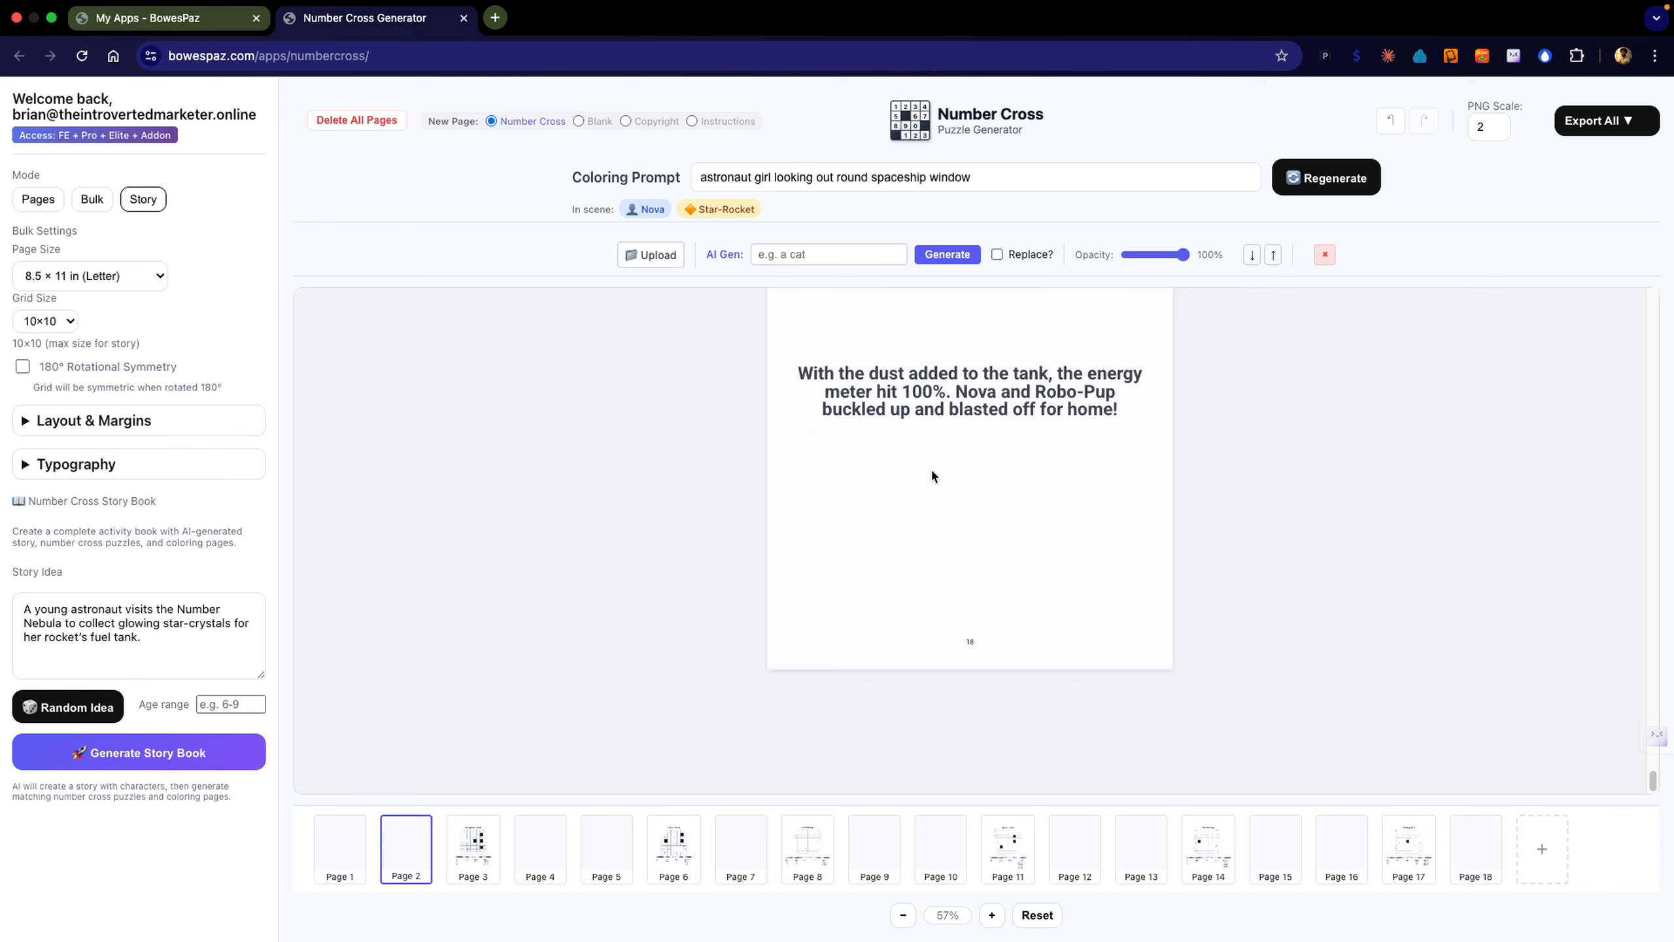
Go back through the story book to page 1, and re-examine the coloring page and the first puzzle on page 3.
scroll(931, 474, "up", 10)
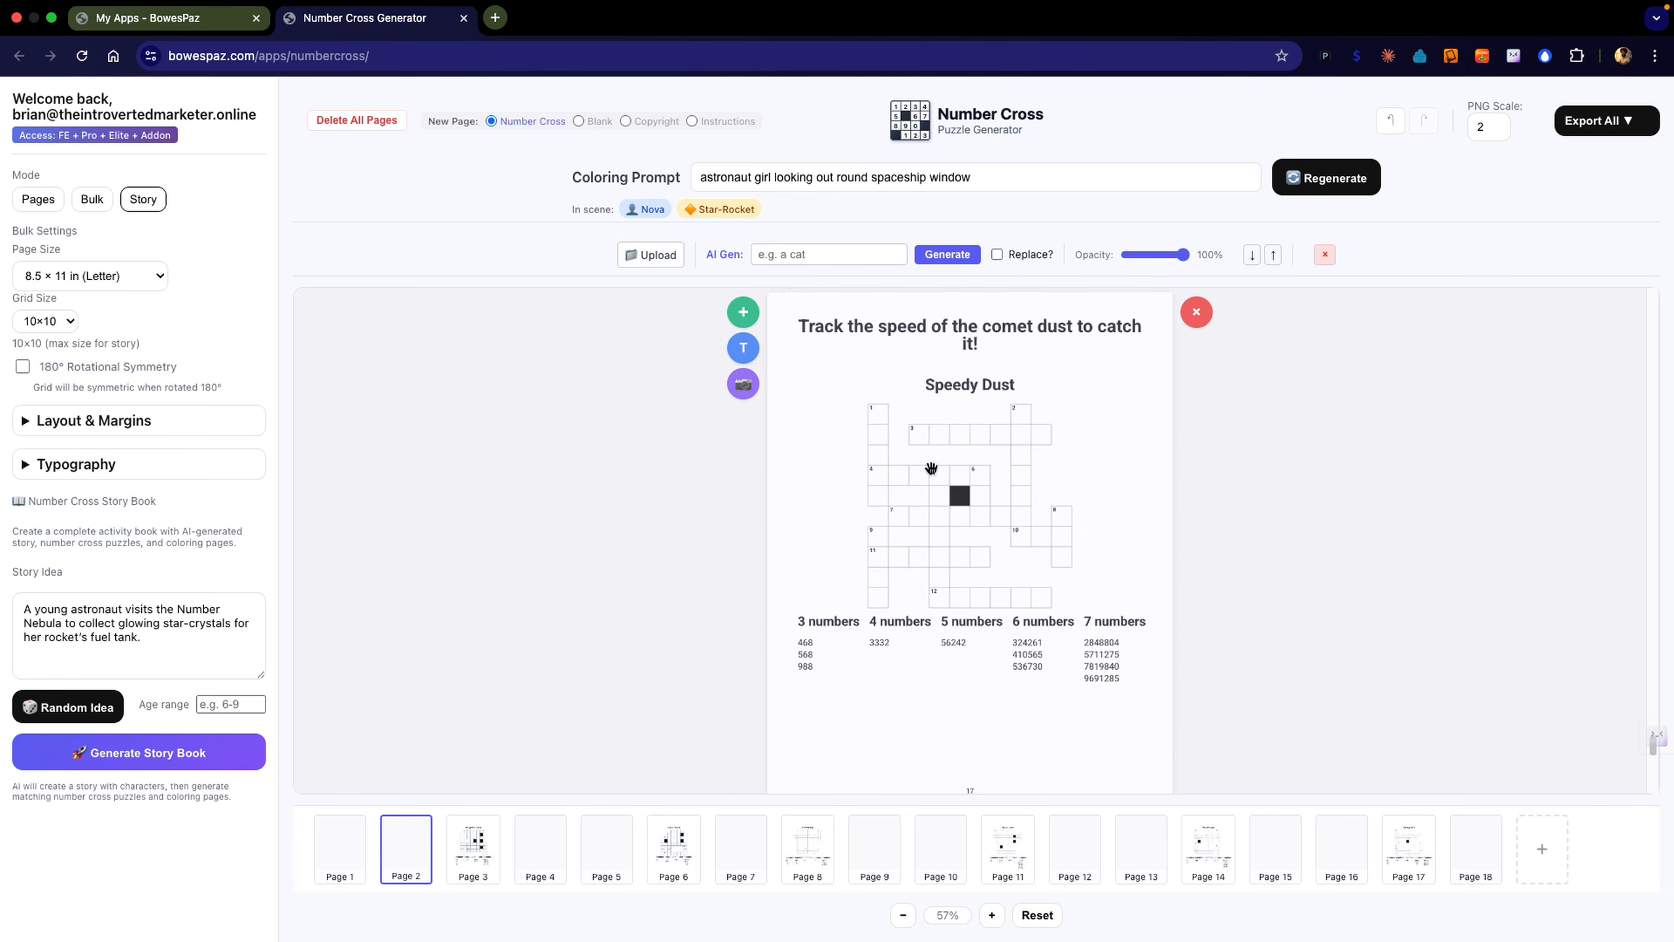
scroll(931, 467, "up", 5)
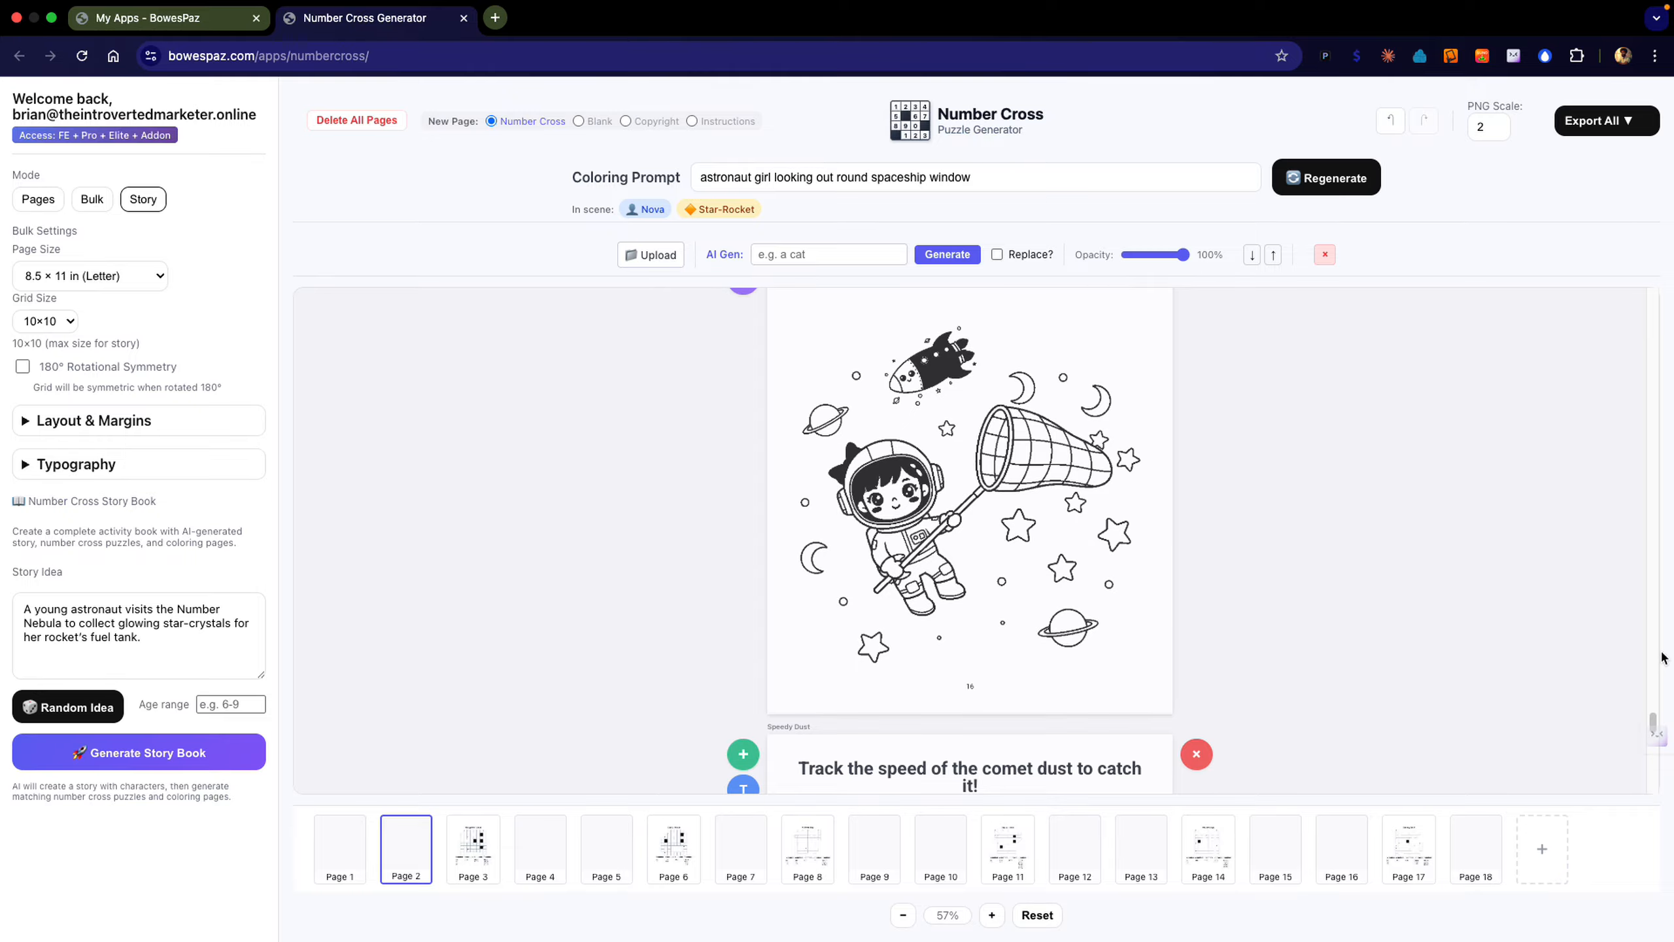
scroll(1660, 657, "up", 15)
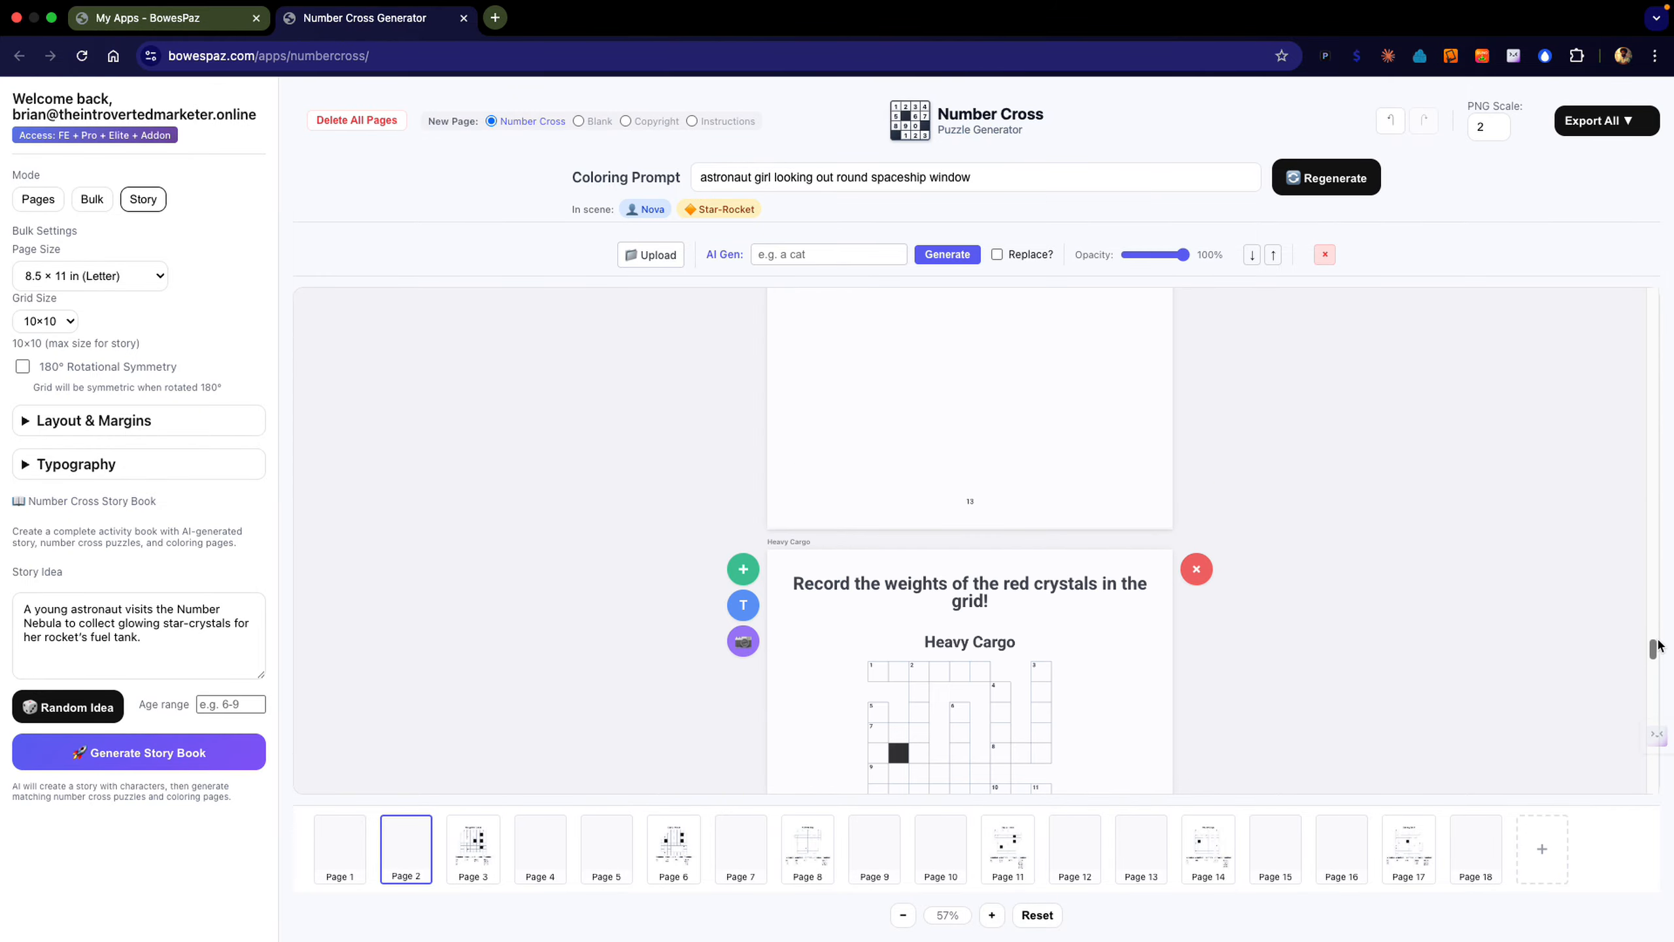
left_click_drag(1659, 641, 1640, 243)
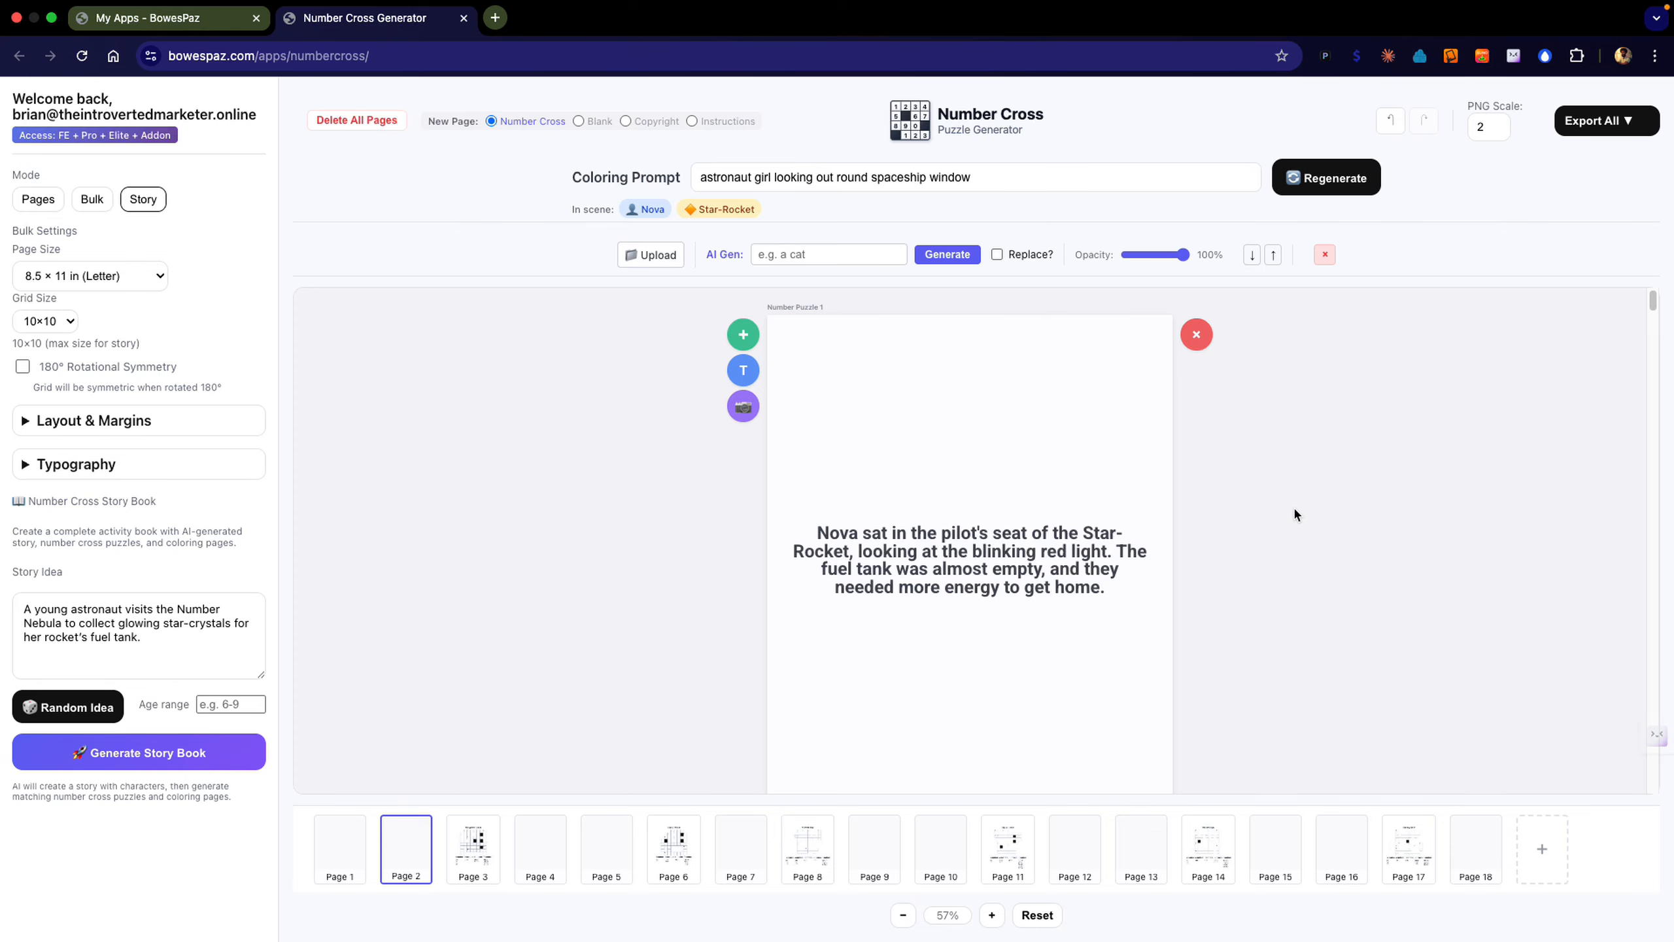
scroll(1292, 505, "down", 8)
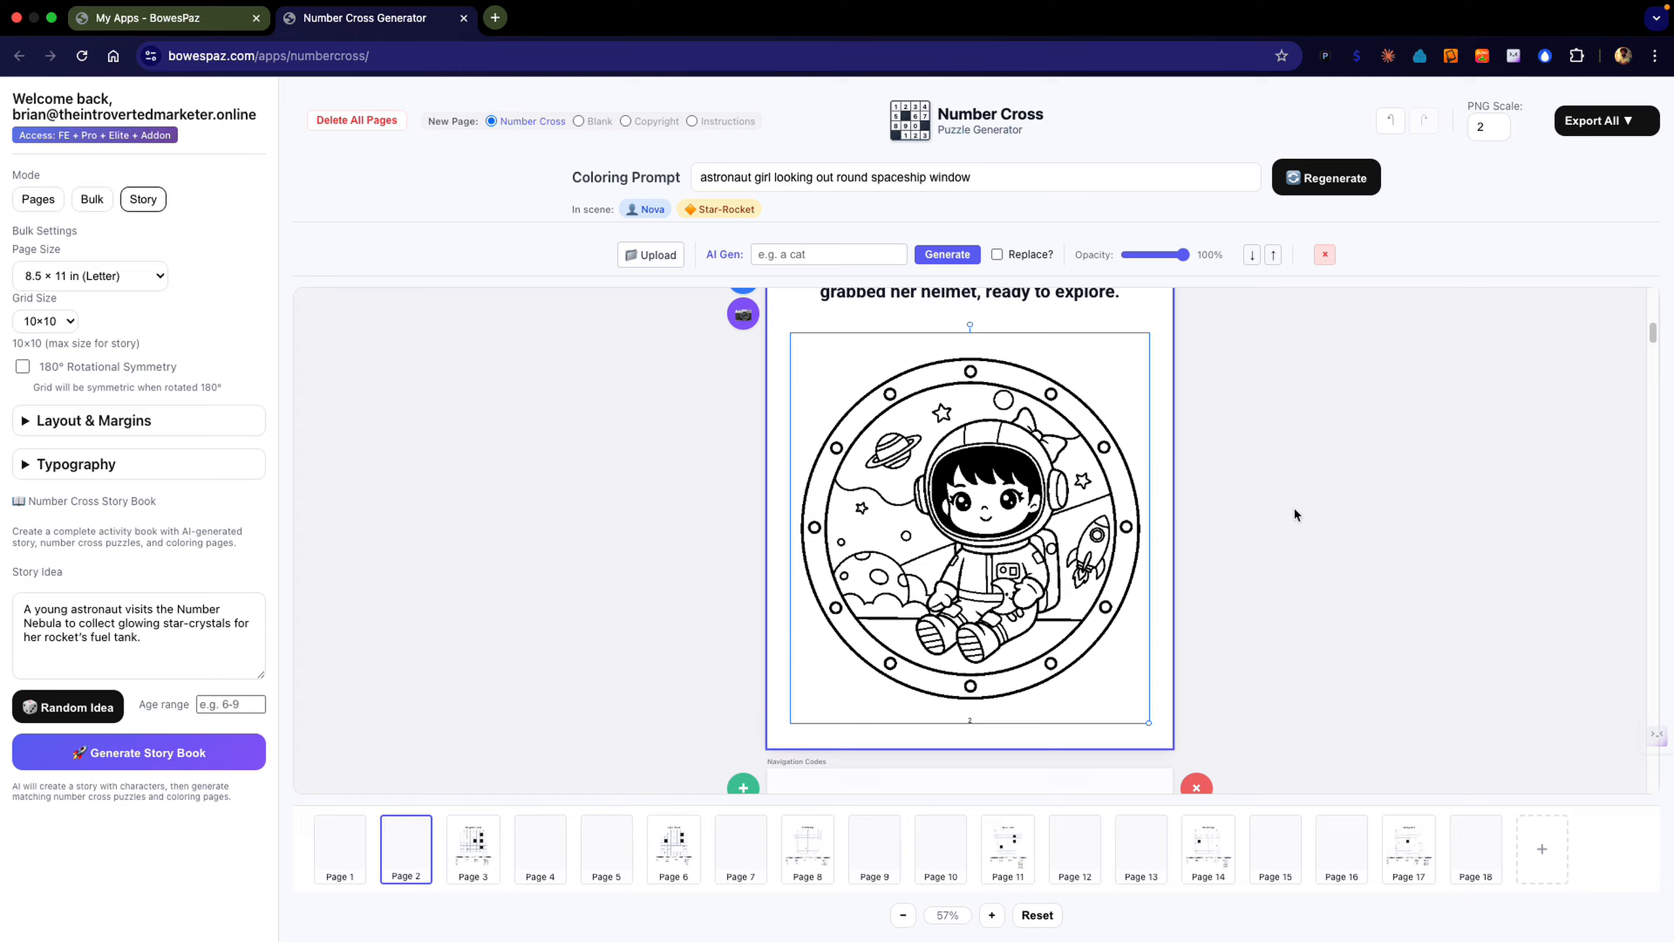
scroll(1296, 514, "down", 1)
scroll(1293, 515, "down", 10)
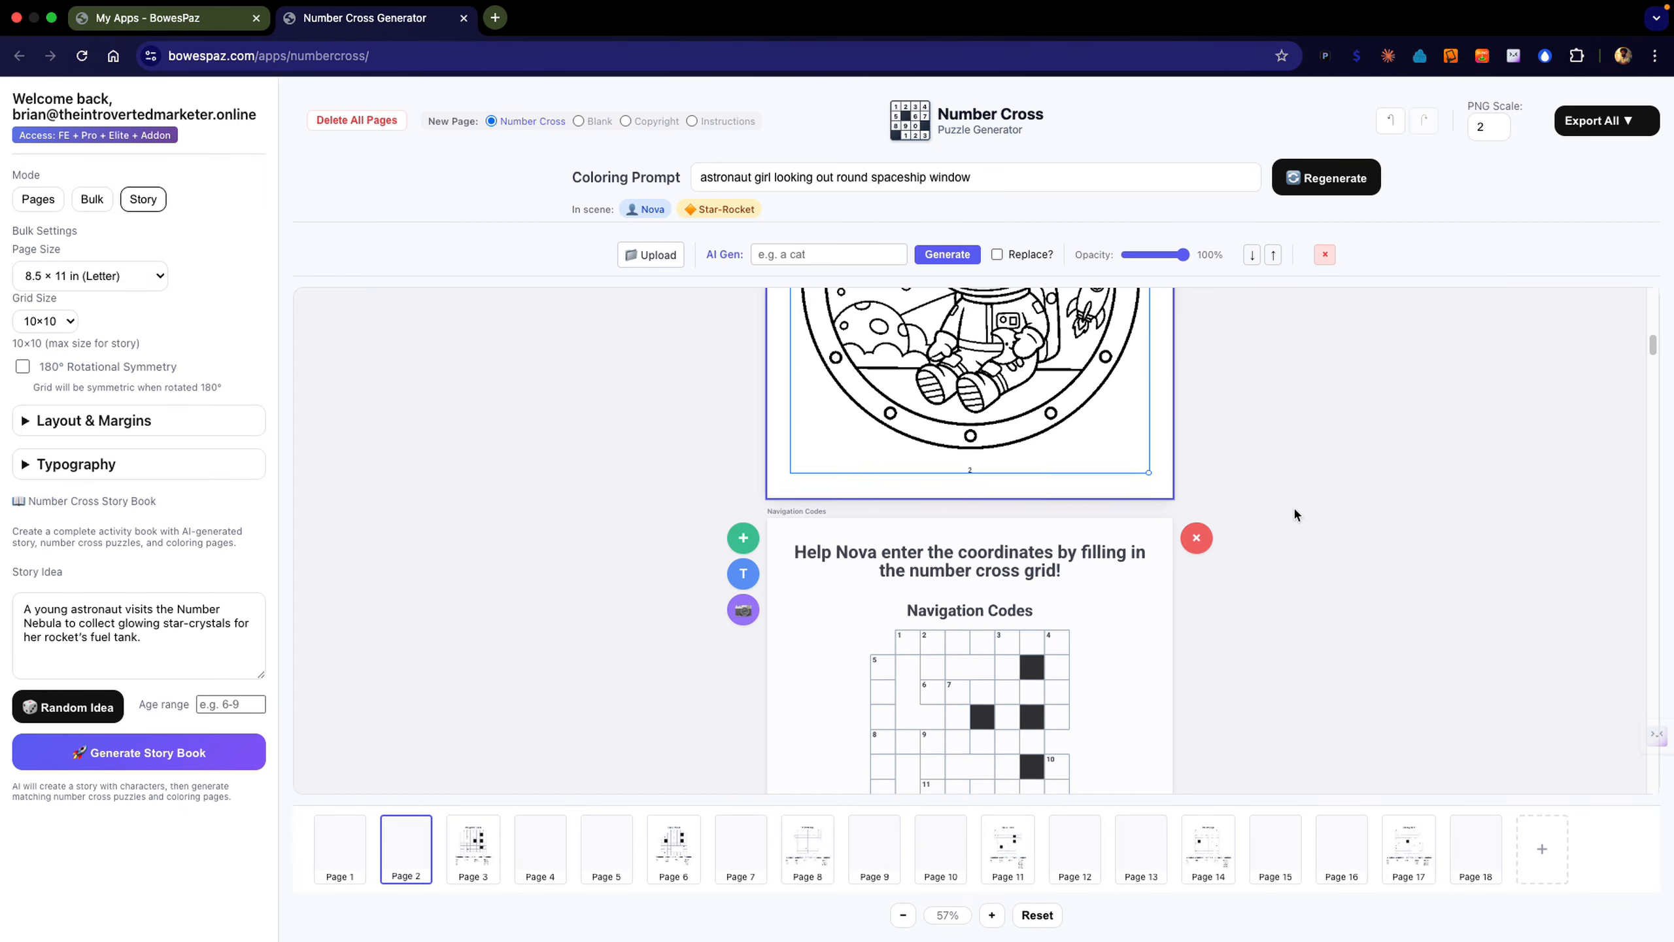
scroll(1294, 514, "down", 4)
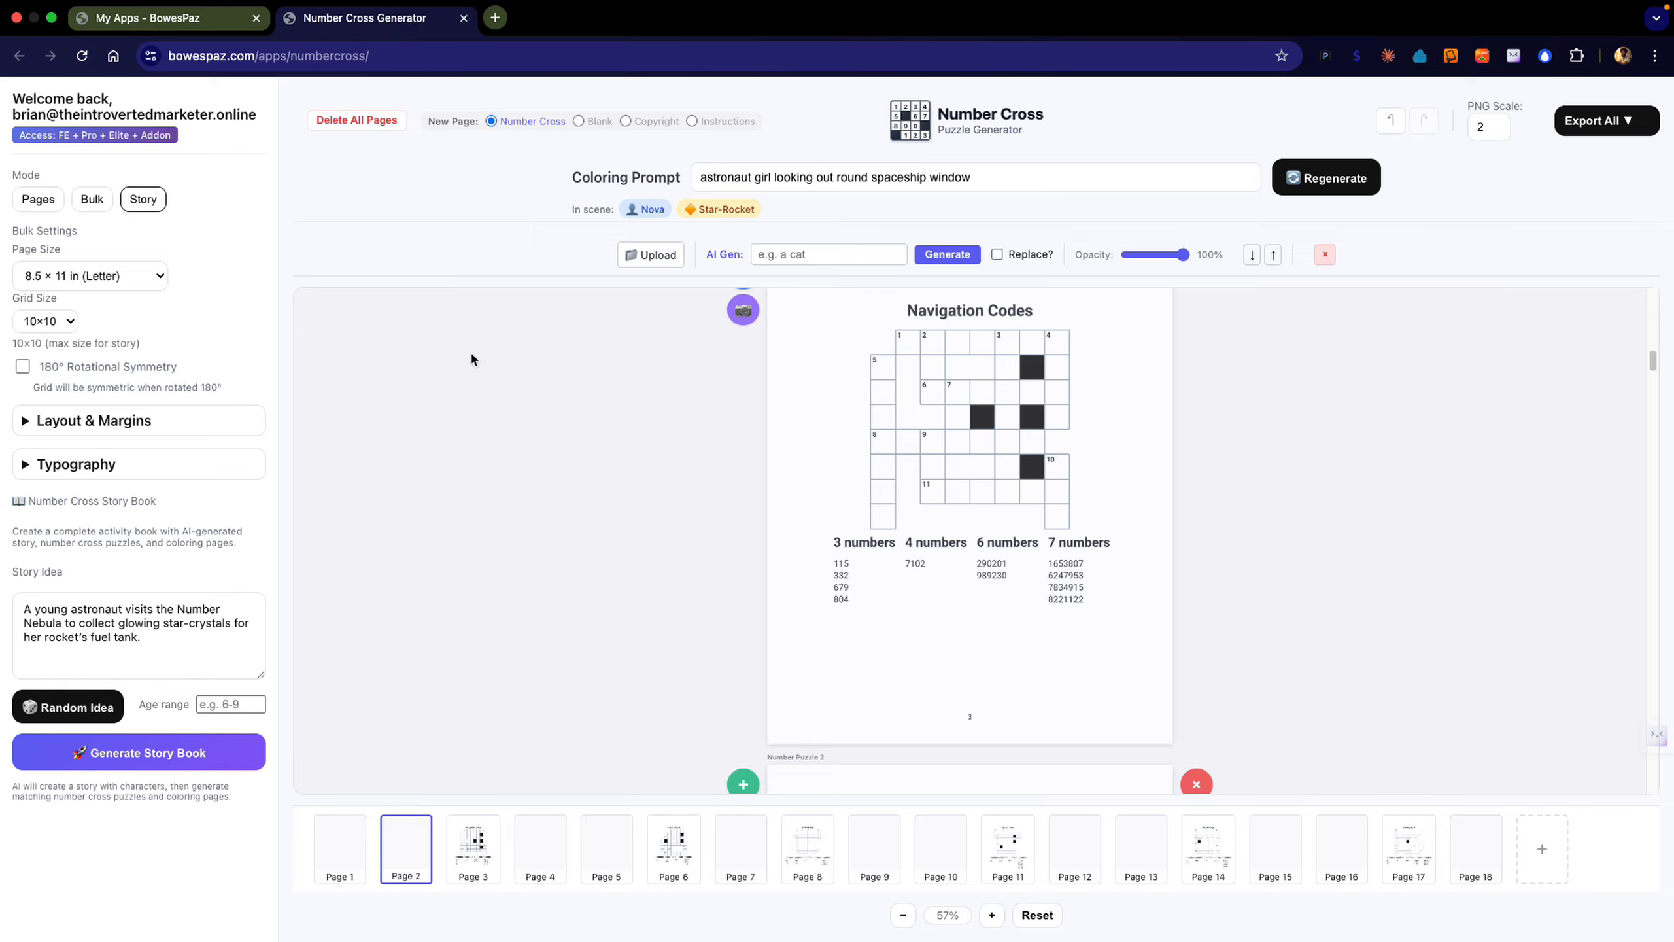
scroll(471, 350, "down", 2)
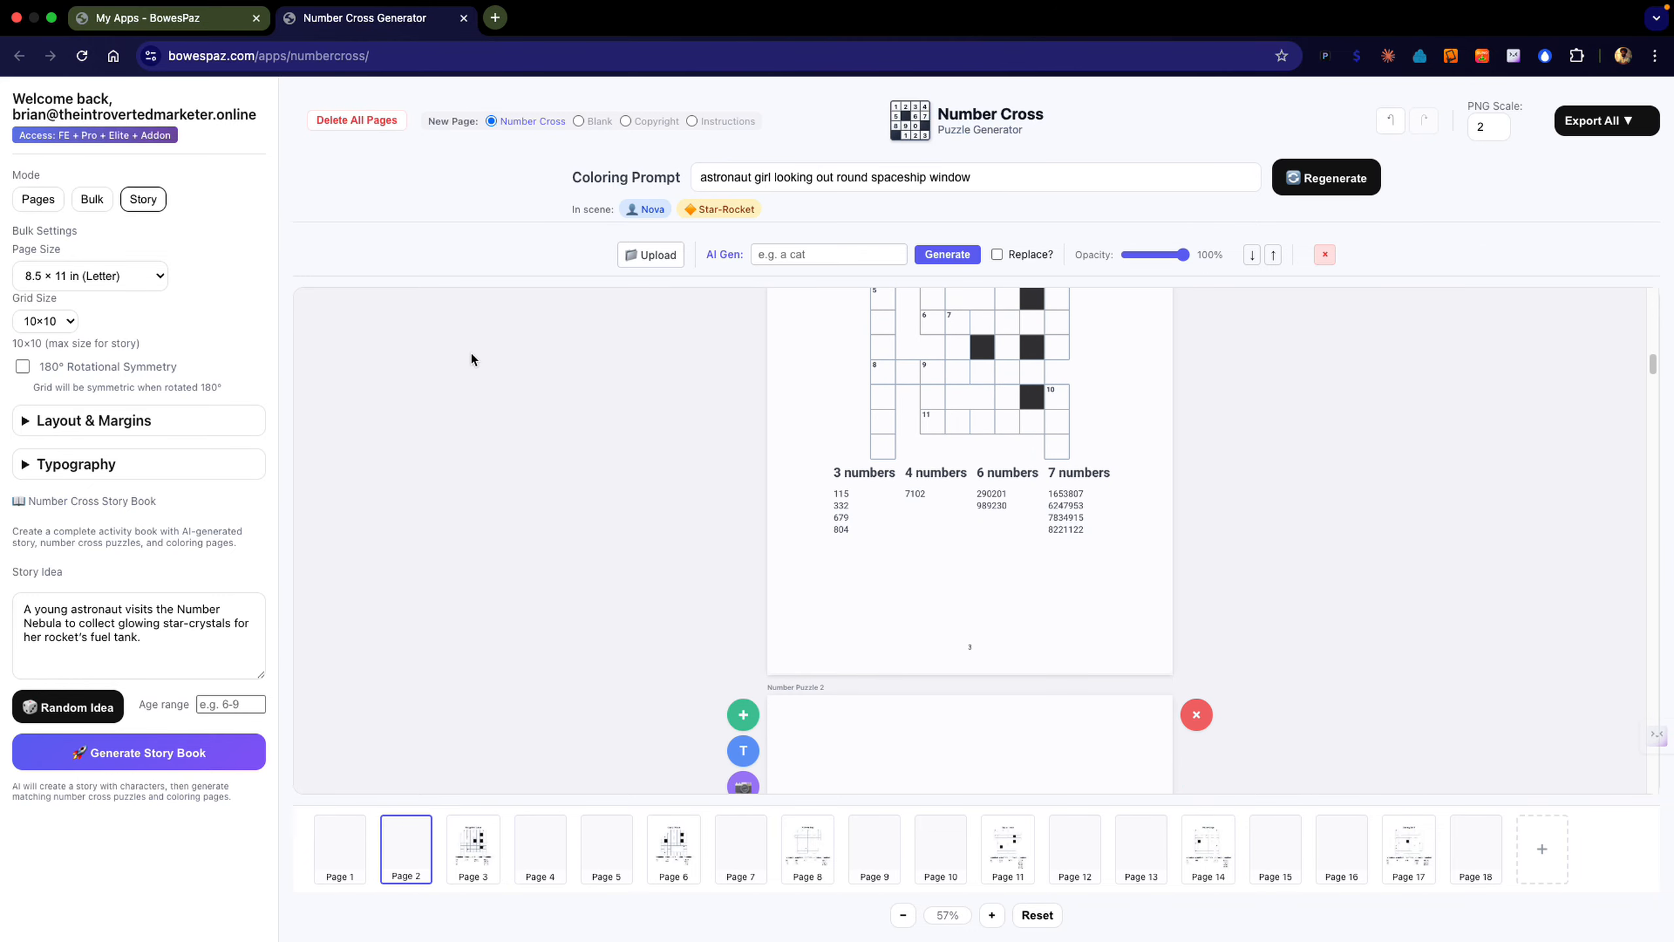
Look at the Bulk mode settings and return to Pages mode.
left_click(93, 200)
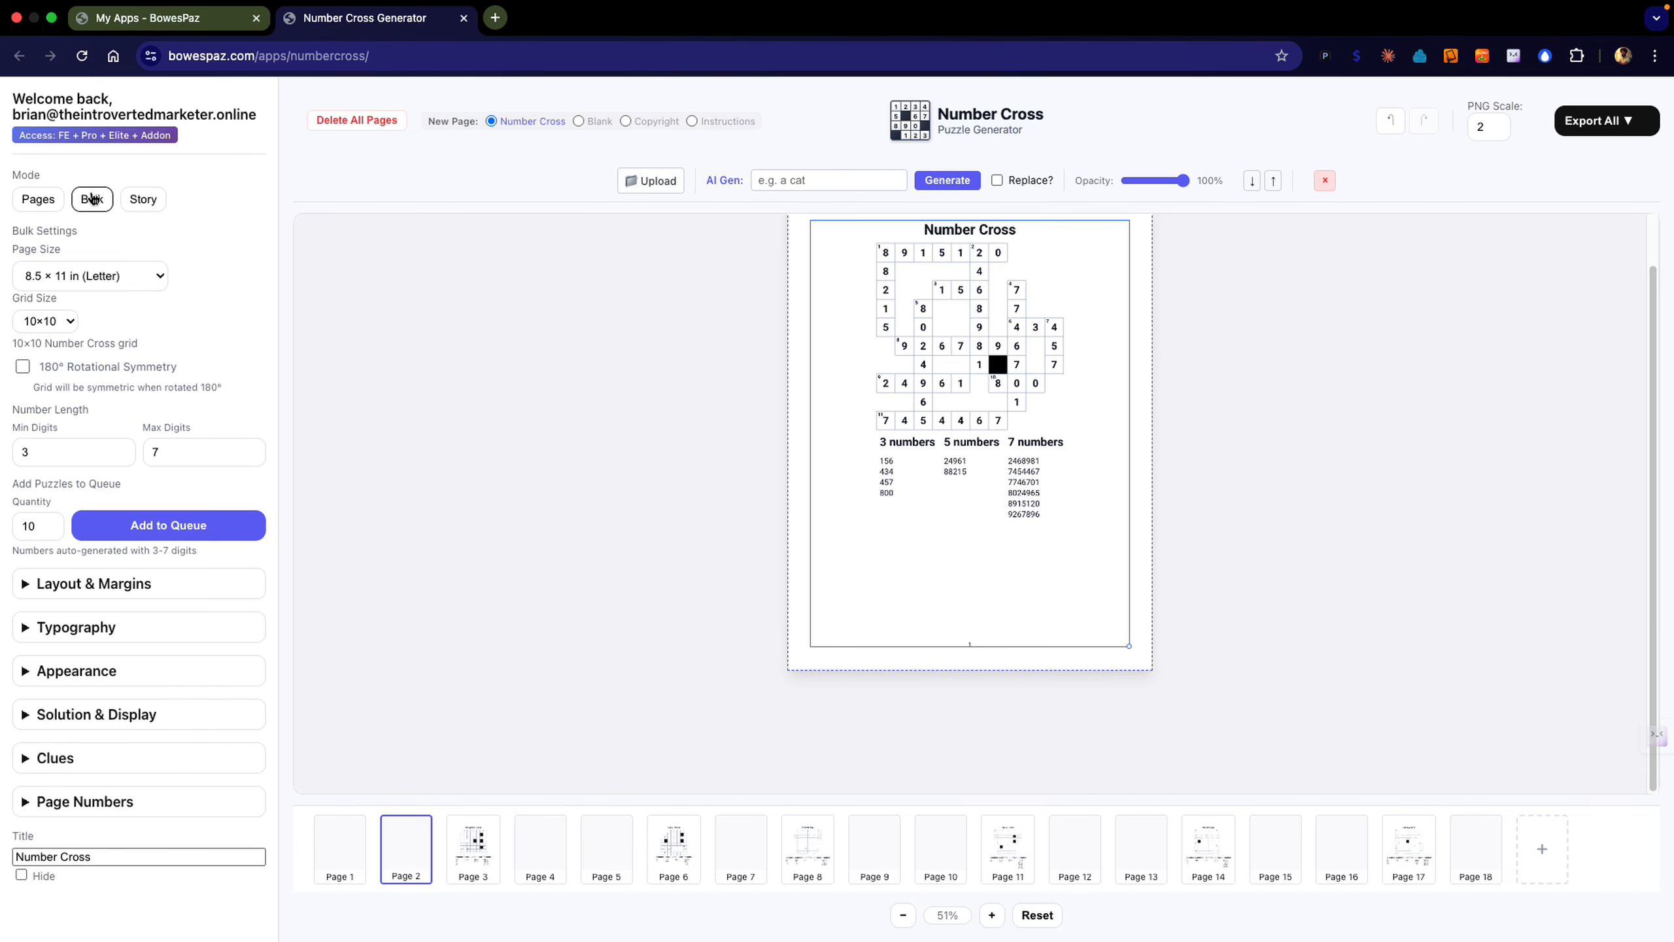
left_click(56, 200)
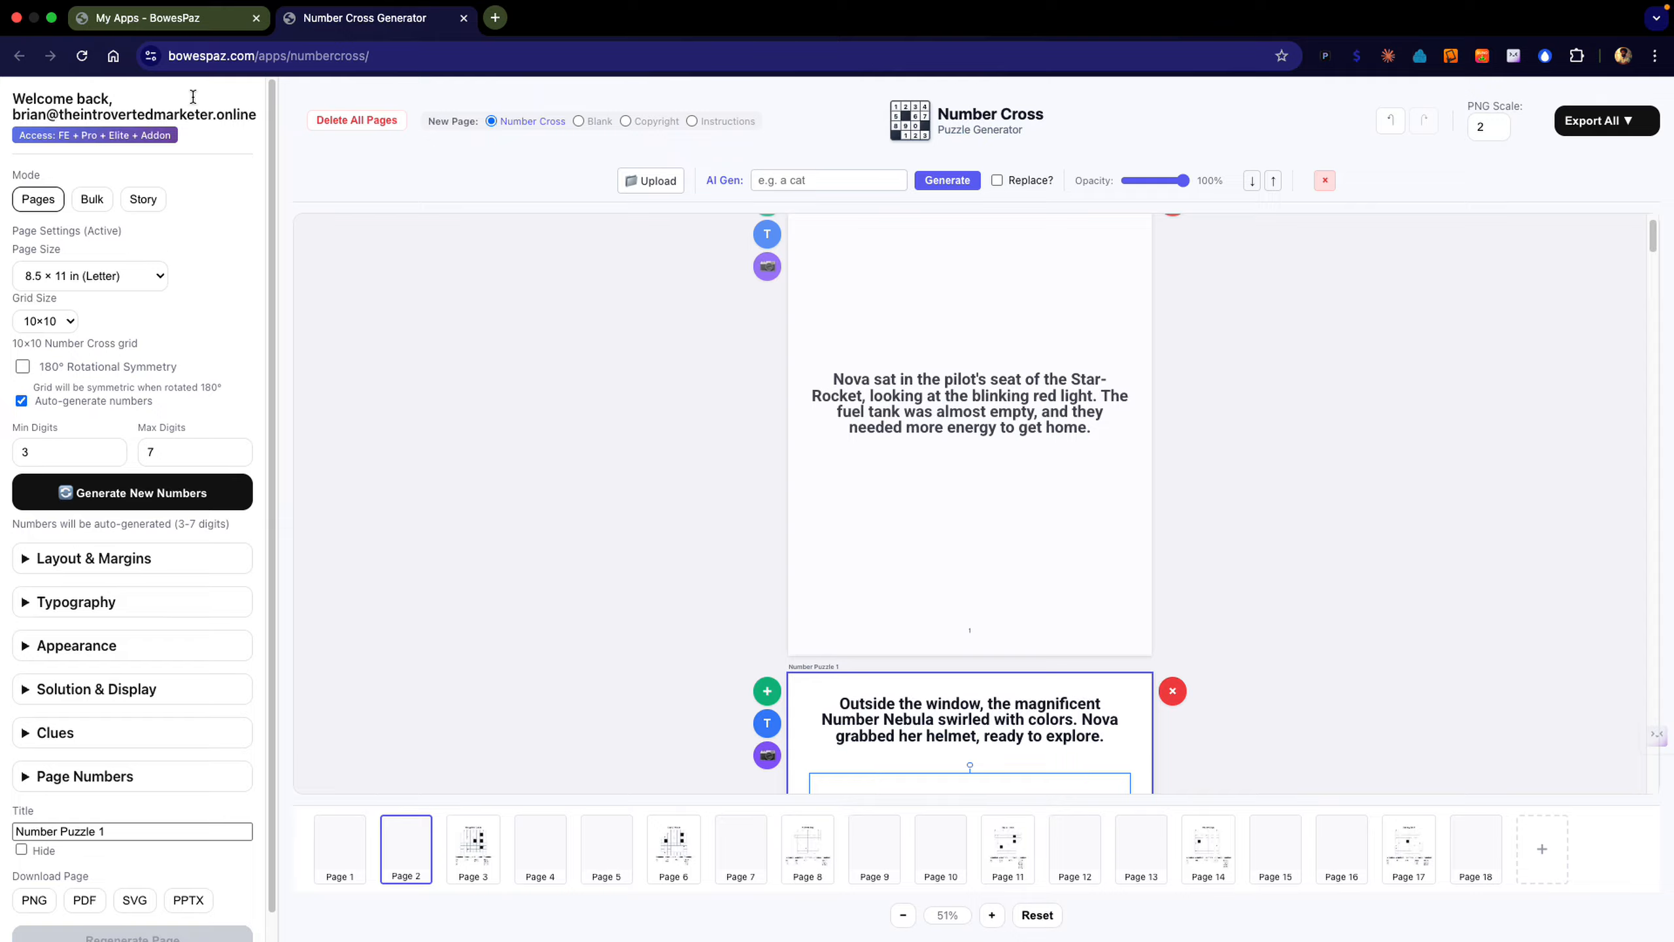
Switch to the BowesPaz My Apps page, browse the app collections down to the Kai Elite apps, and return to the Number Cross generator.
left_click(184, 26)
scroll(751, 796, "down", 15)
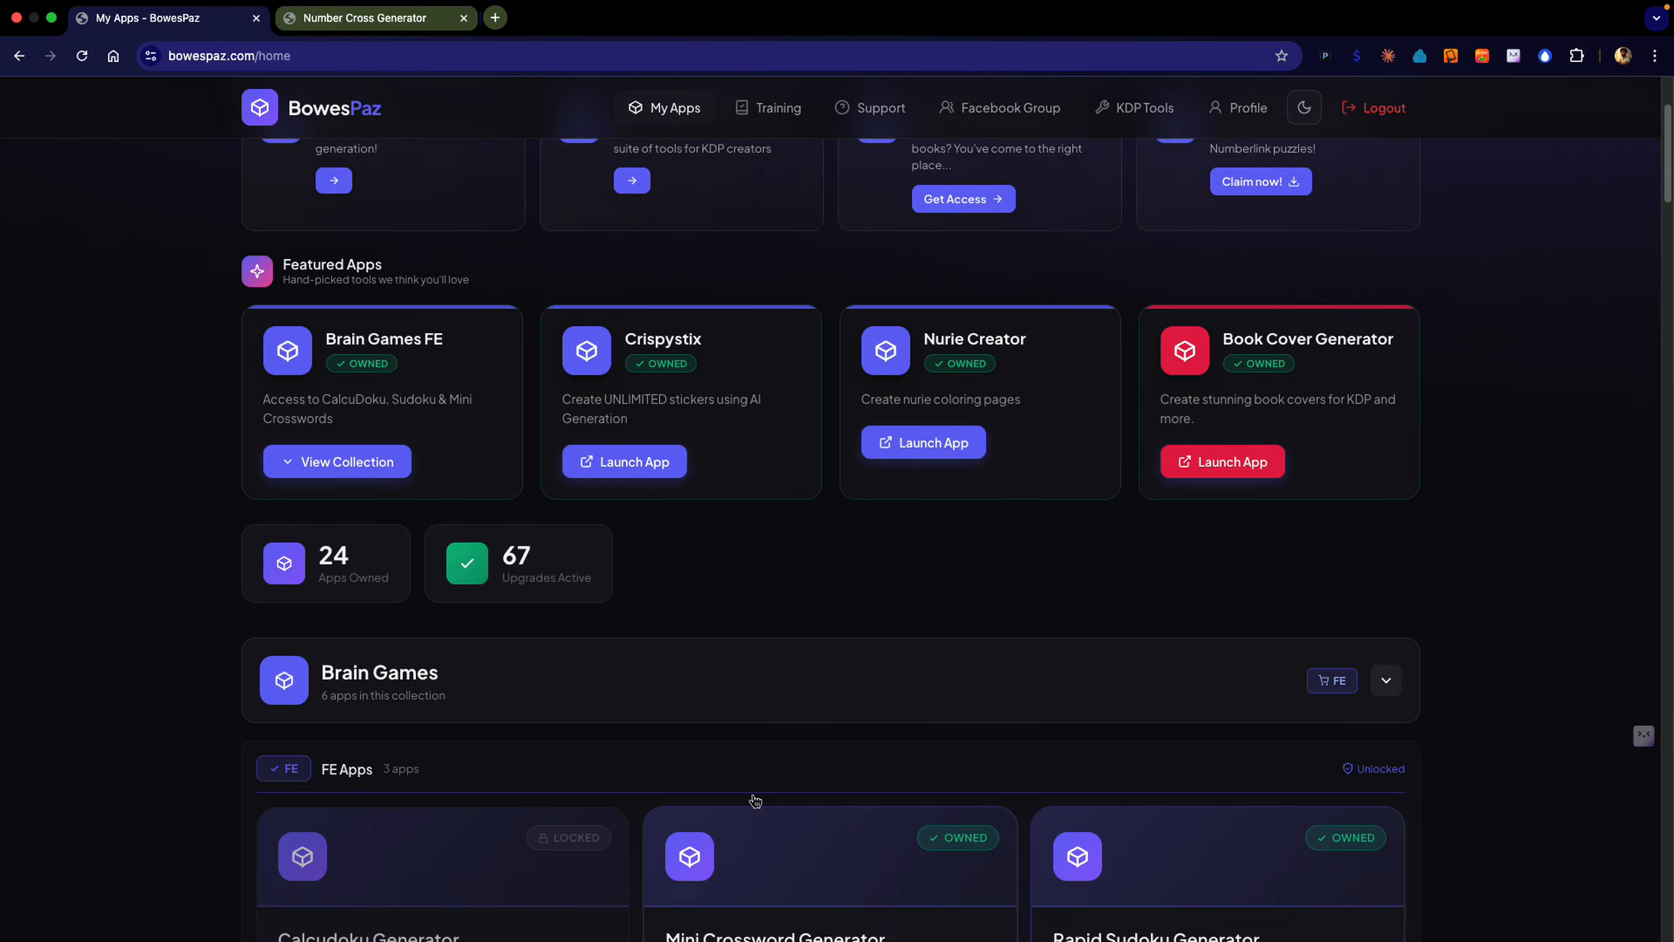
scroll(755, 801, "down", 10)
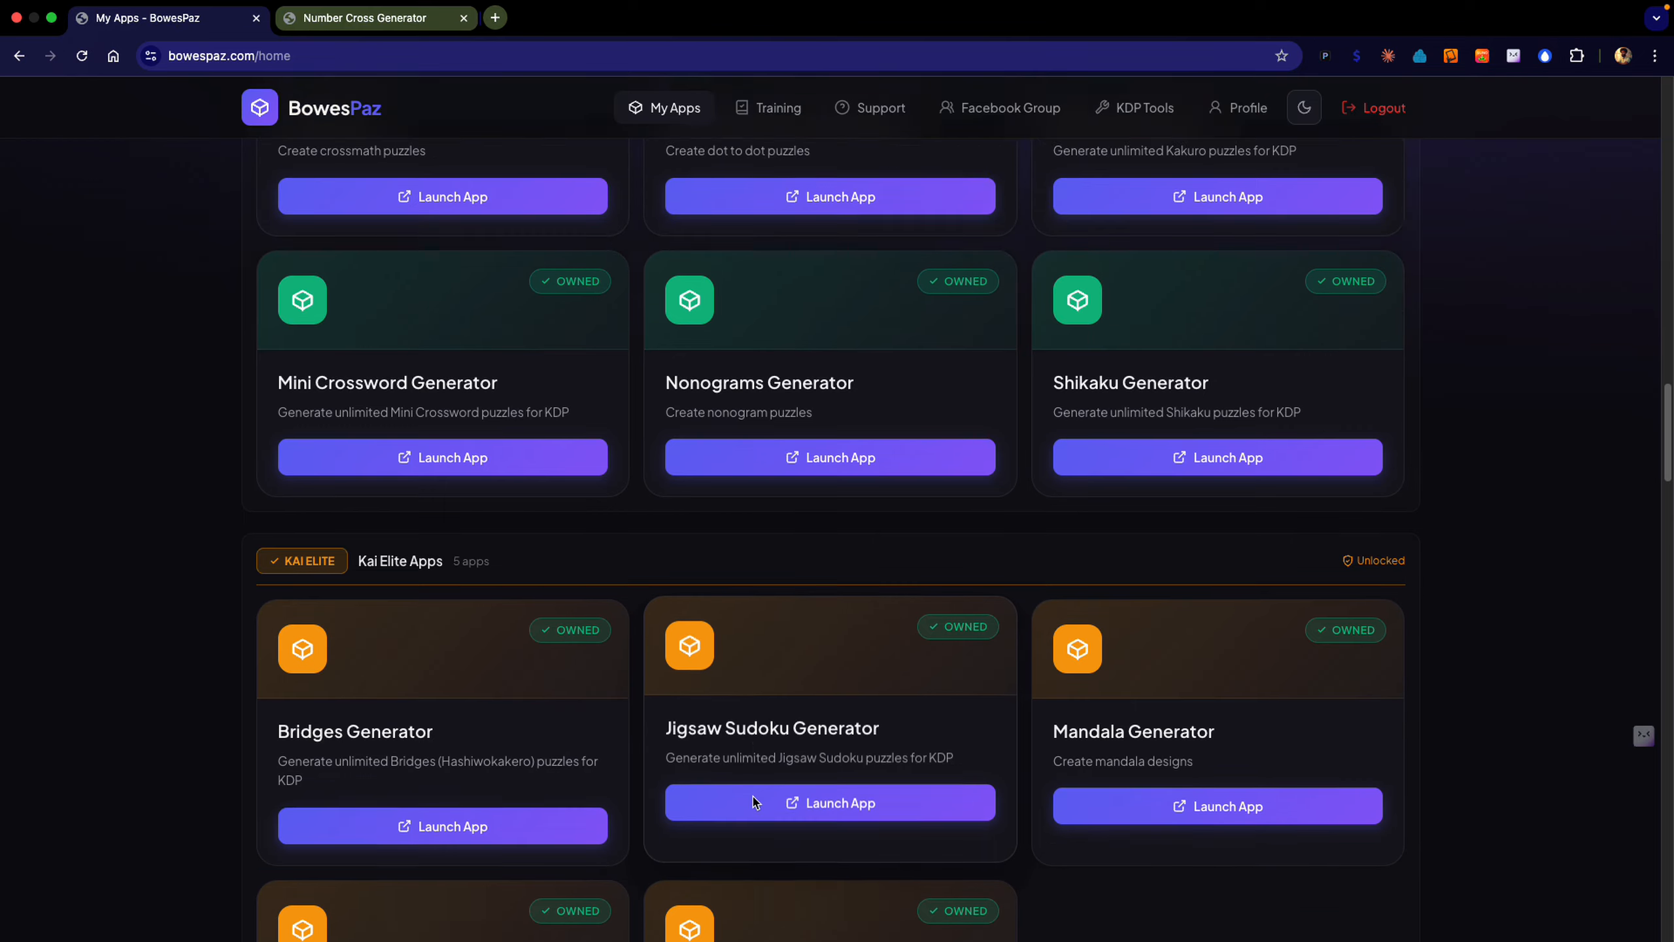
scroll(756, 802, "down", 5)
scroll(756, 802, "up", 6)
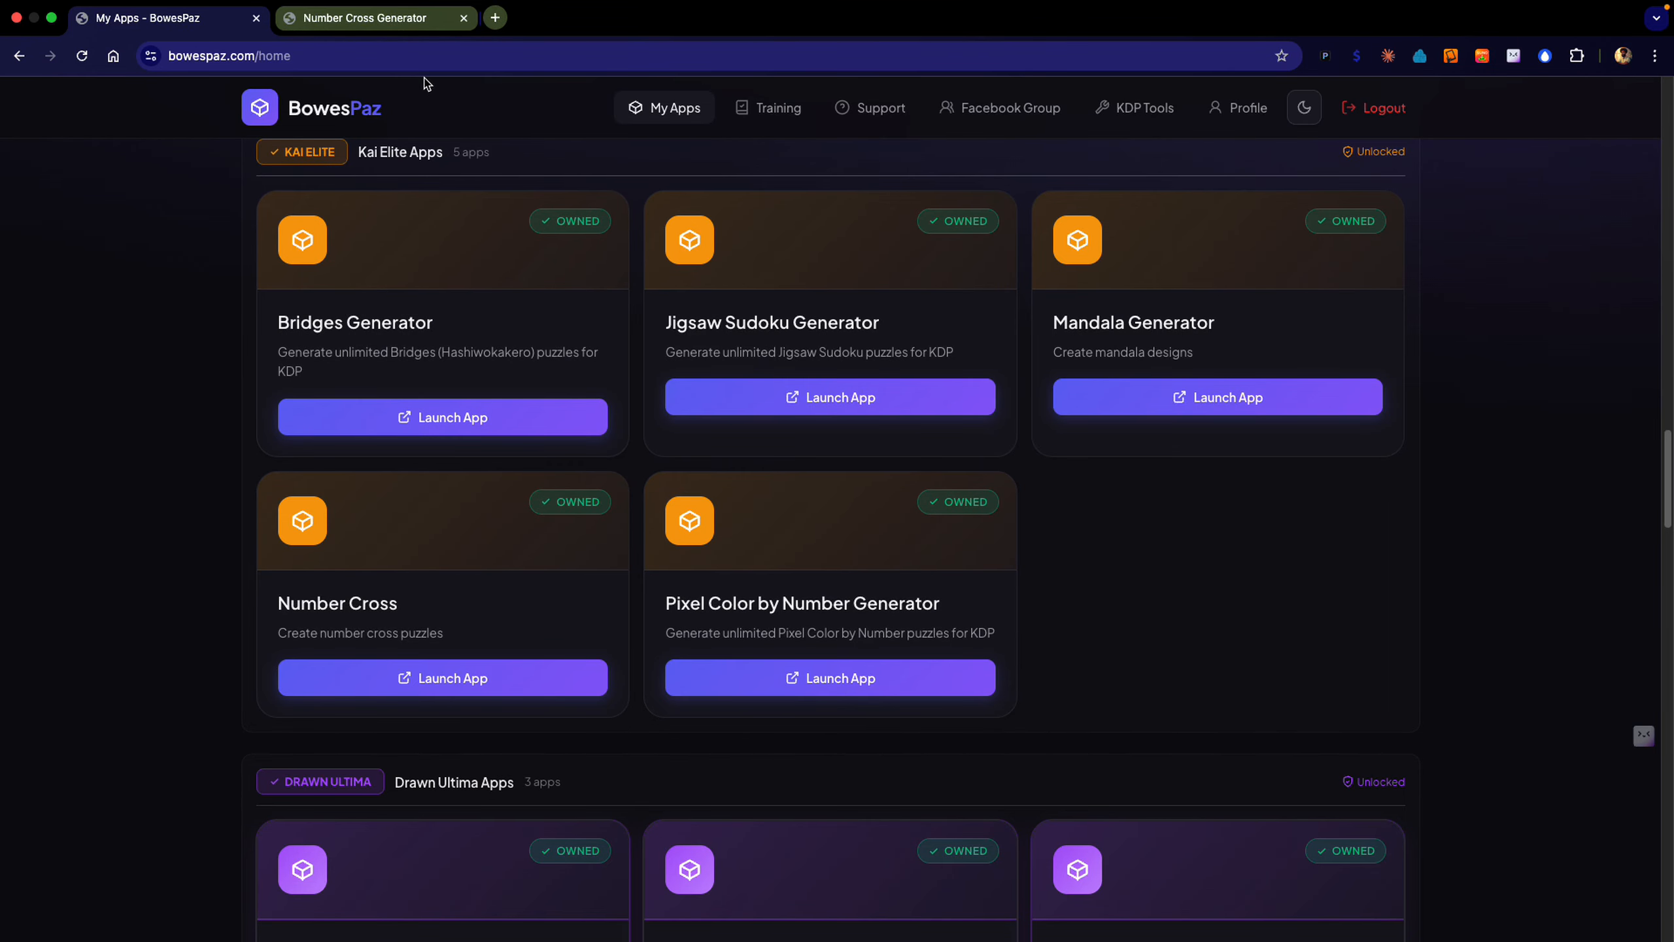
left_click(373, 23)
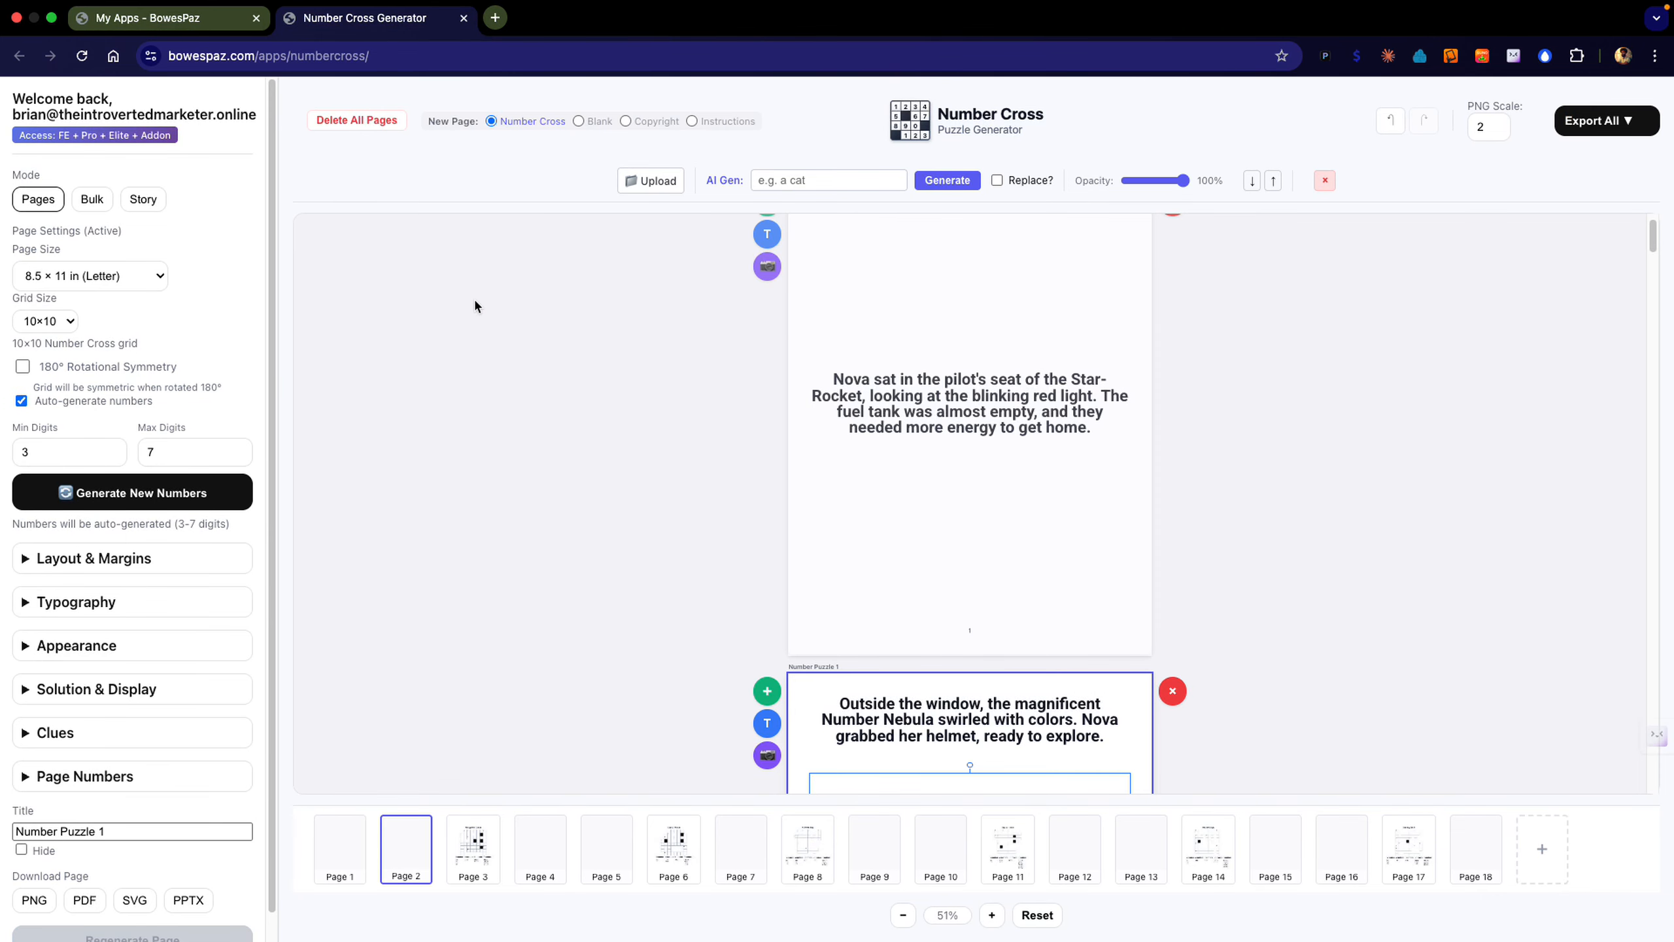